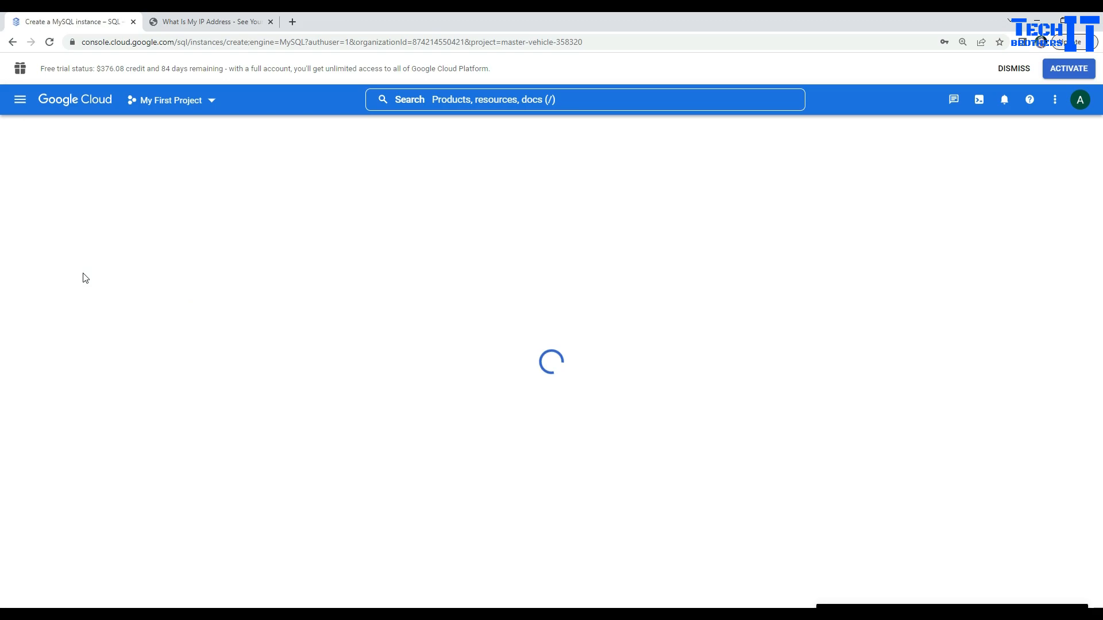
Step: Click into the Instance ID field of the new MySQL instance form
left_click(77, 201)
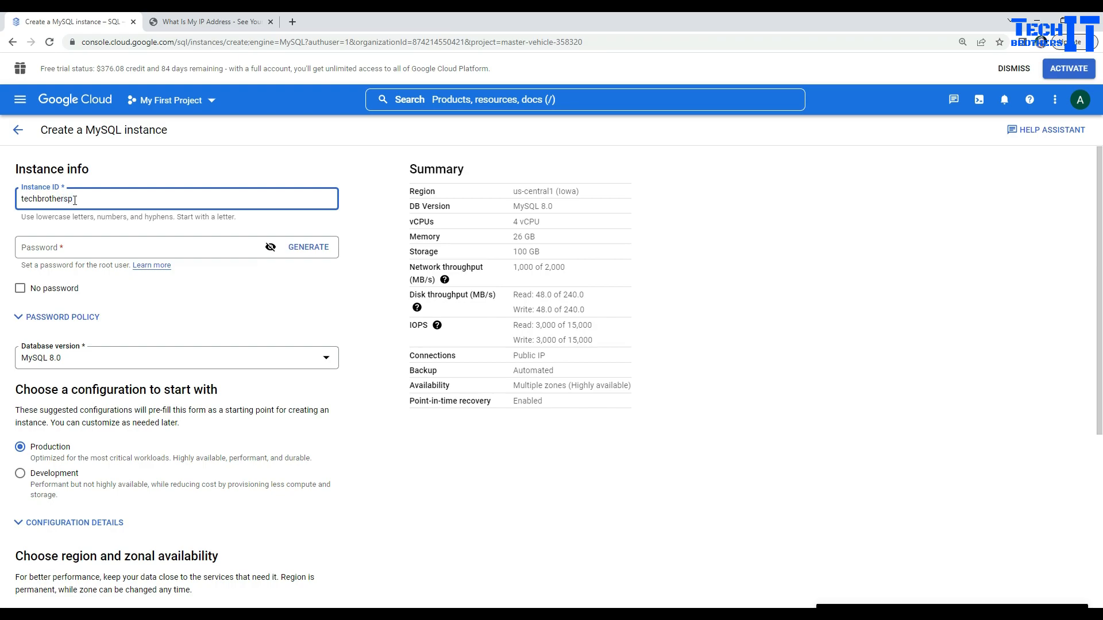
Step: Name the instance techbrotherspit, set a root password, and keep MySQL 8.0 as the version
type("techbrotherspit")
left_click(62, 248)
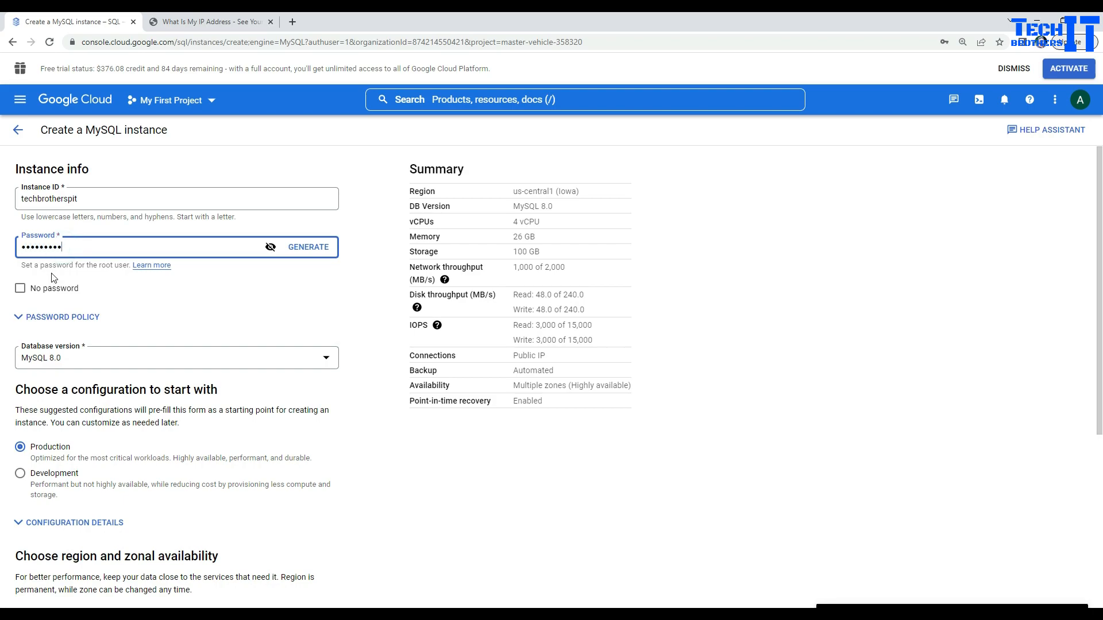
scroll(161, 319, "down", 2)
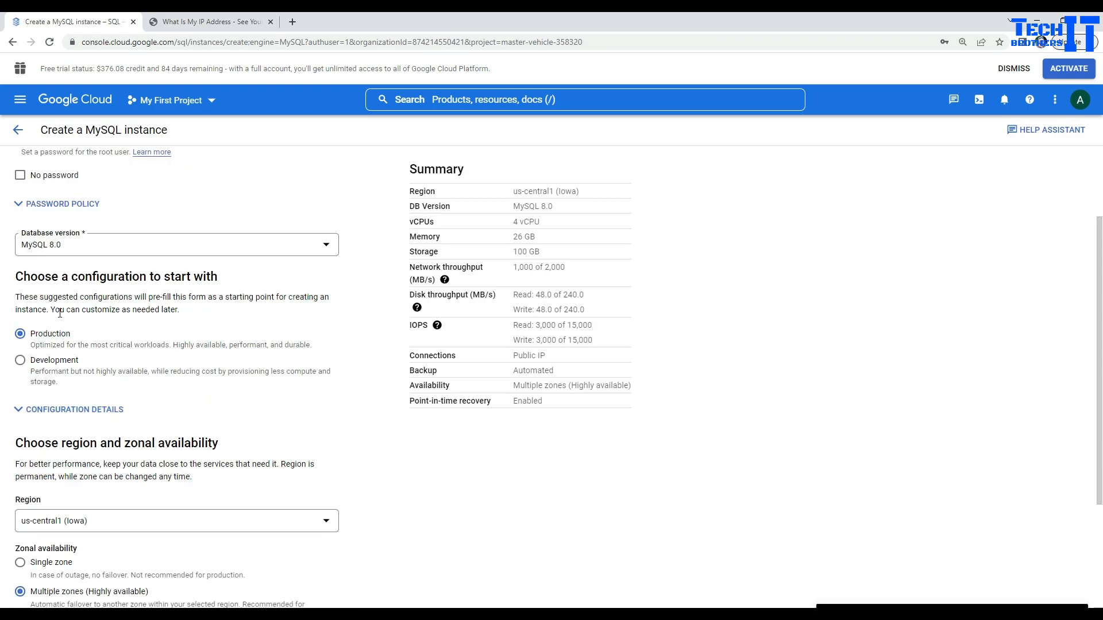
left_click(65, 247)
left_click(66, 252)
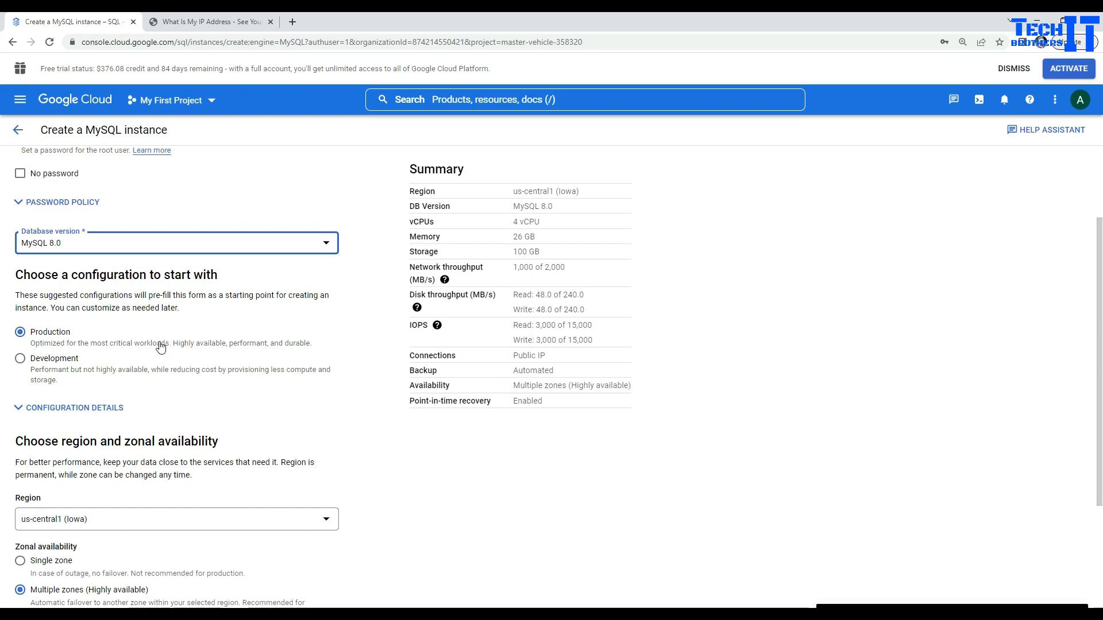
scroll(158, 349, "down", 3)
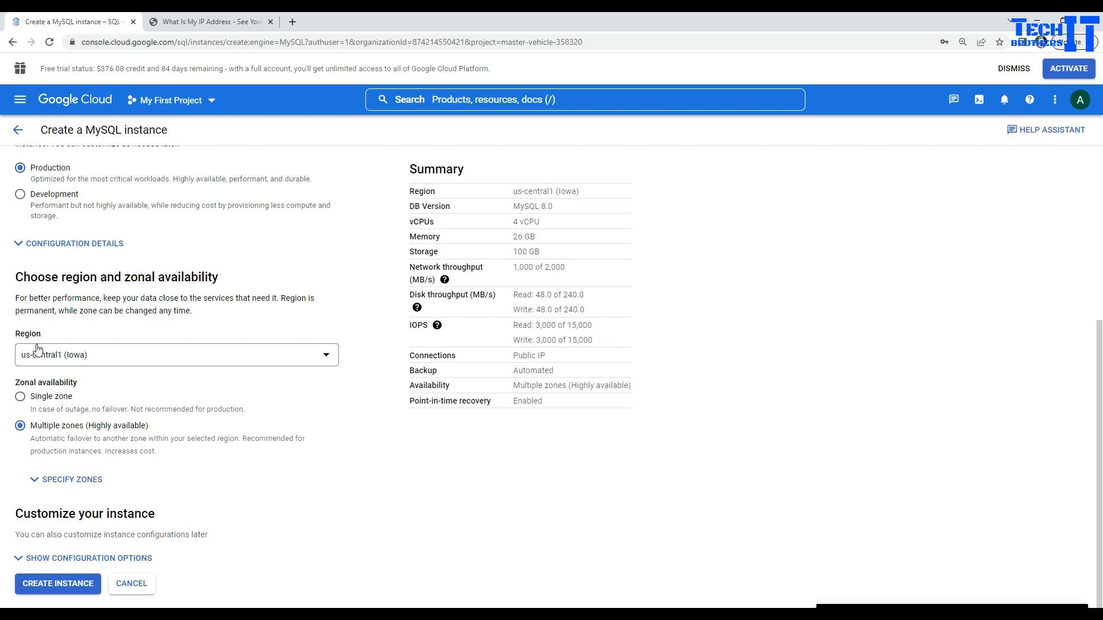
left_click(39, 362)
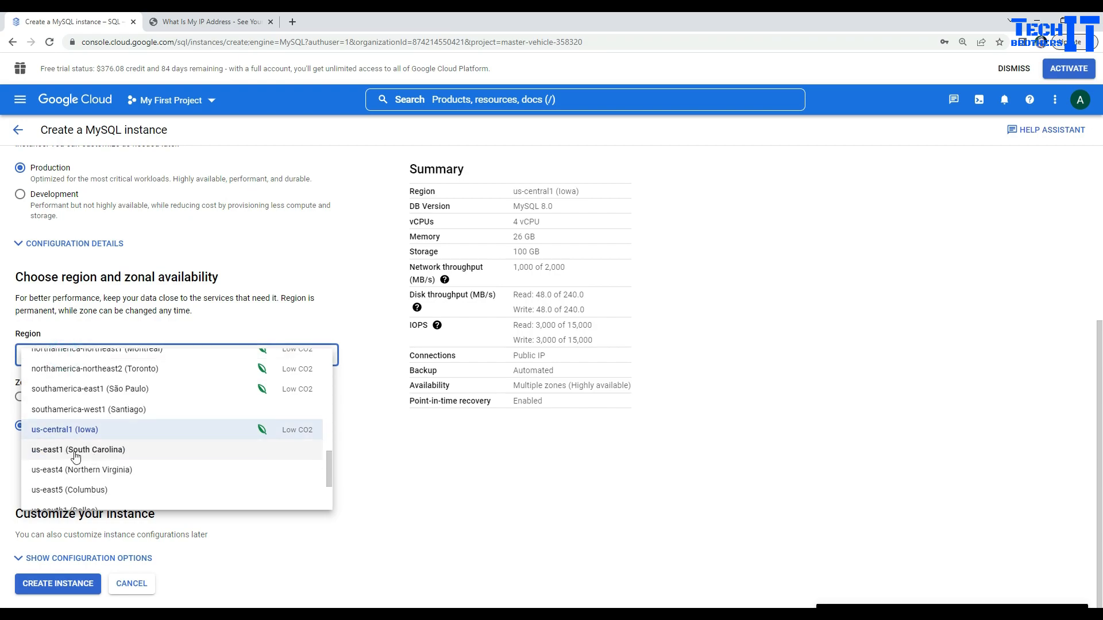
Step: Choose the us-east1 (South Carolina) region and reveal the primary and secondary zone choices
left_click(79, 455)
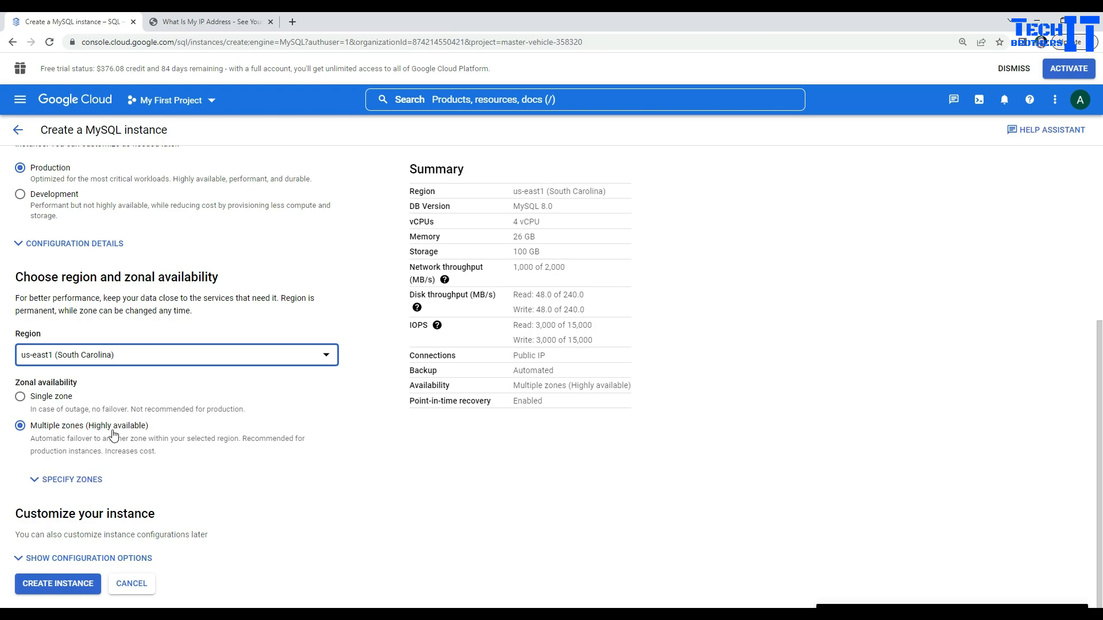
left_click(35, 479)
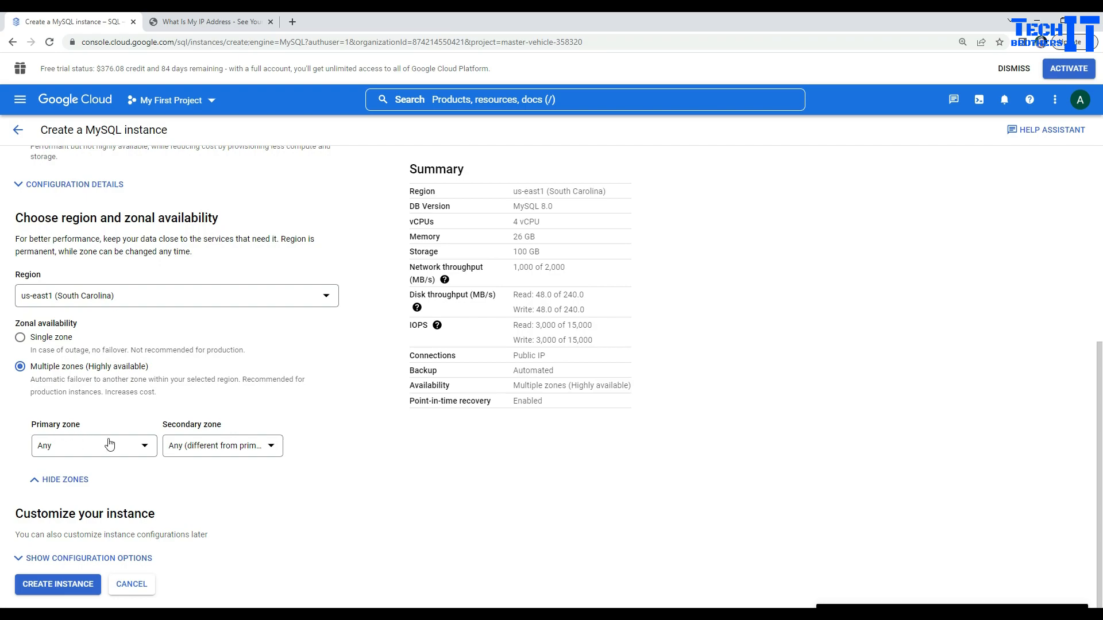
Step: Try zone choices: primary us-east1-b, secondary us-east1-b then us-east1-c
left_click(137, 447)
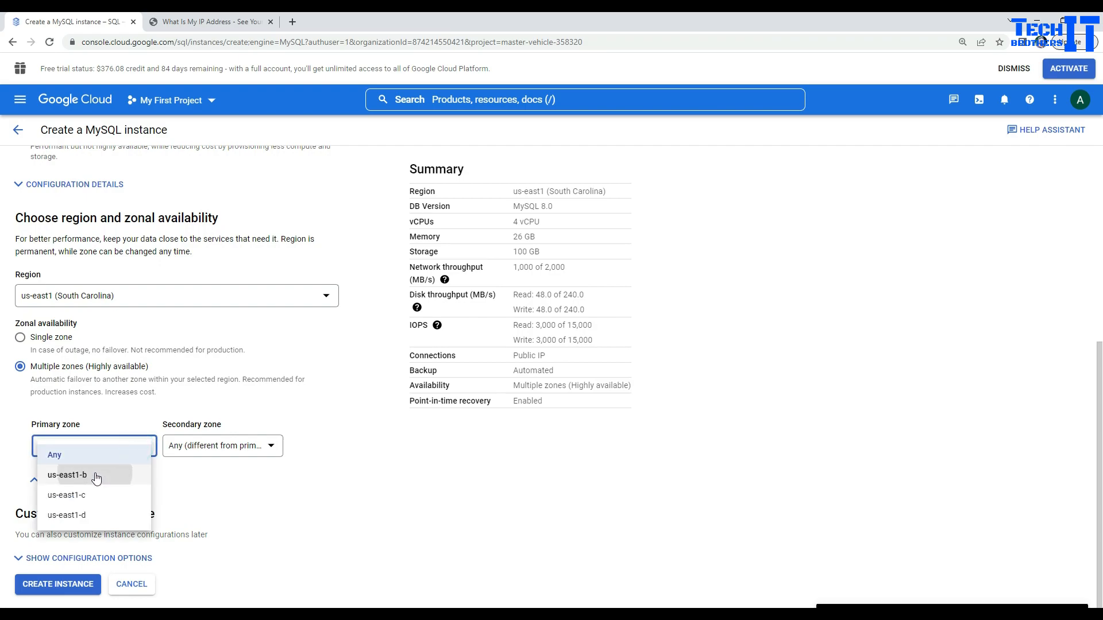
left_click(94, 475)
left_click(197, 446)
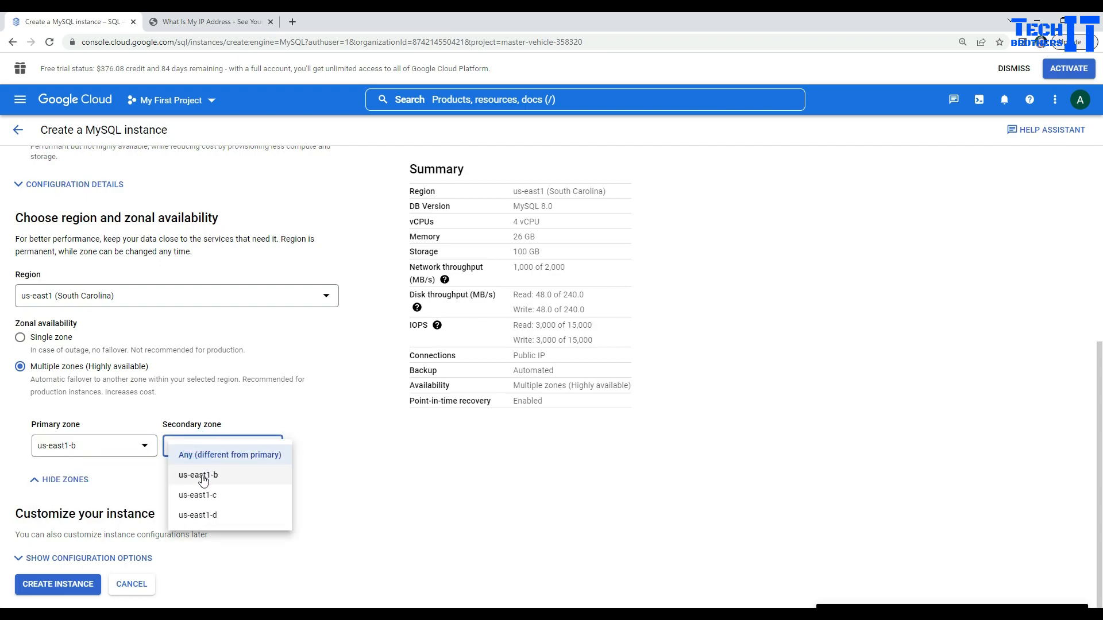
left_click(201, 476)
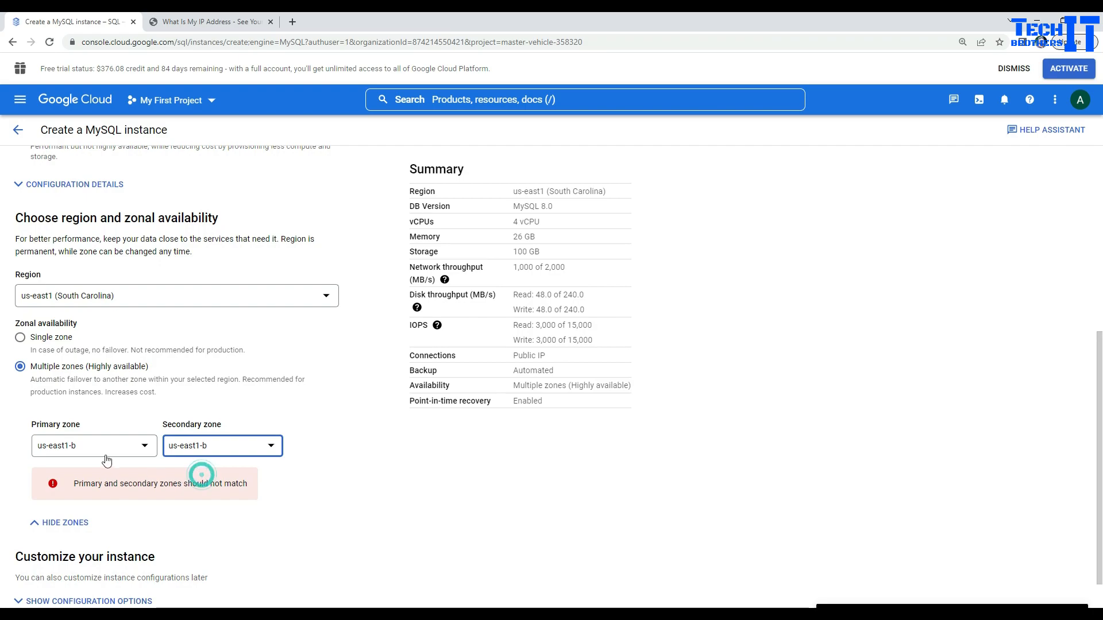
left_click(225, 447)
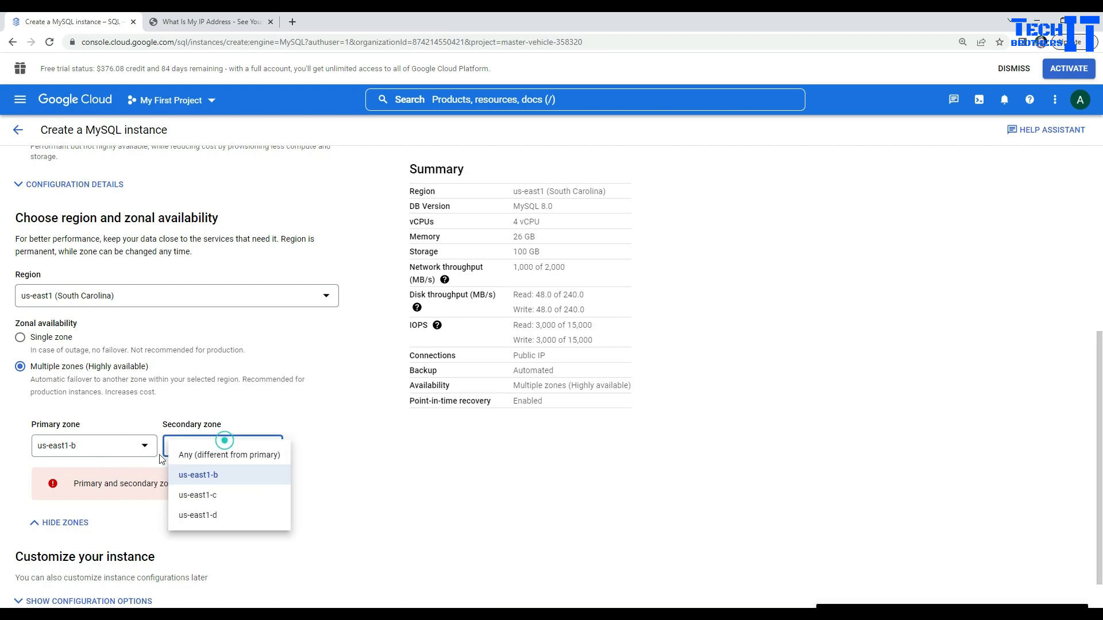
left_click(213, 500)
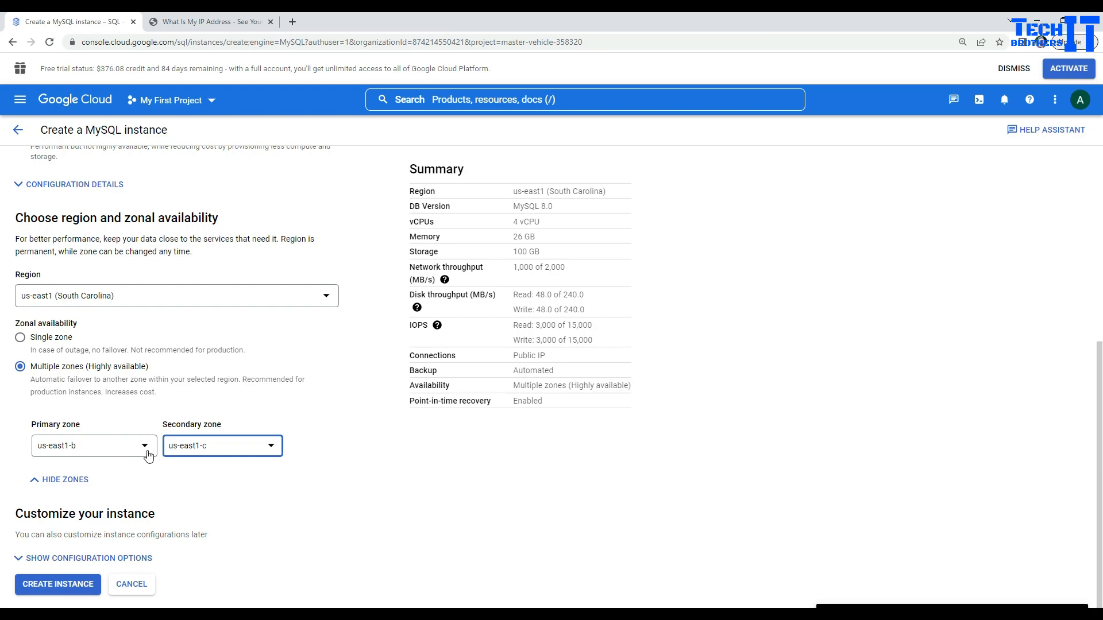
Step: Reset both primary and secondary zones to Any and show the configuration options
left_click(140, 450)
left_click(86, 457)
left_click(204, 446)
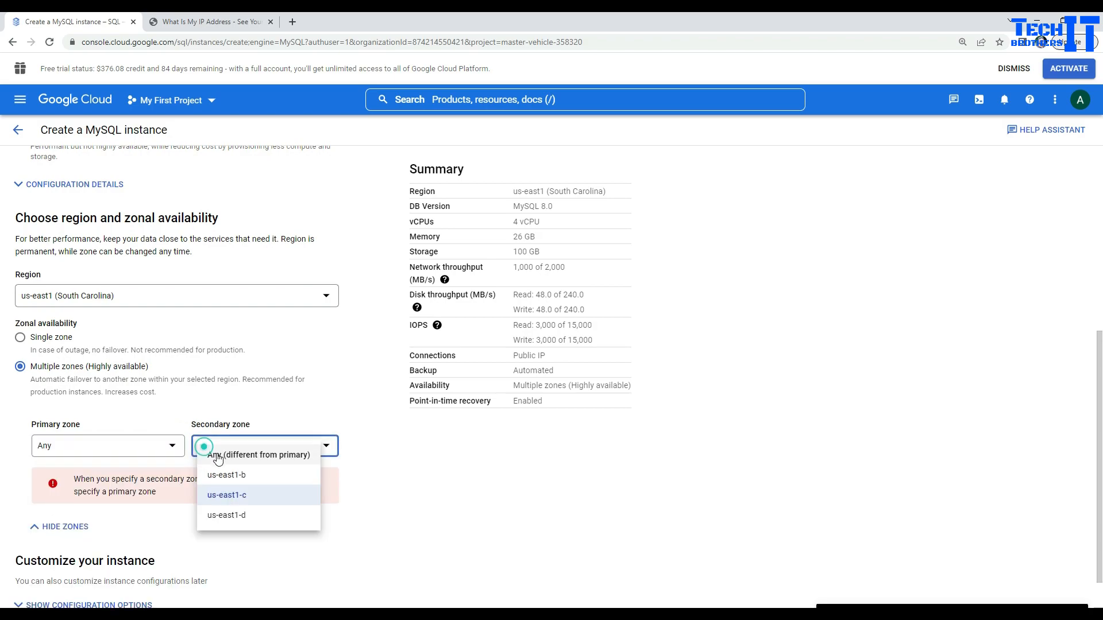
left_click(233, 457)
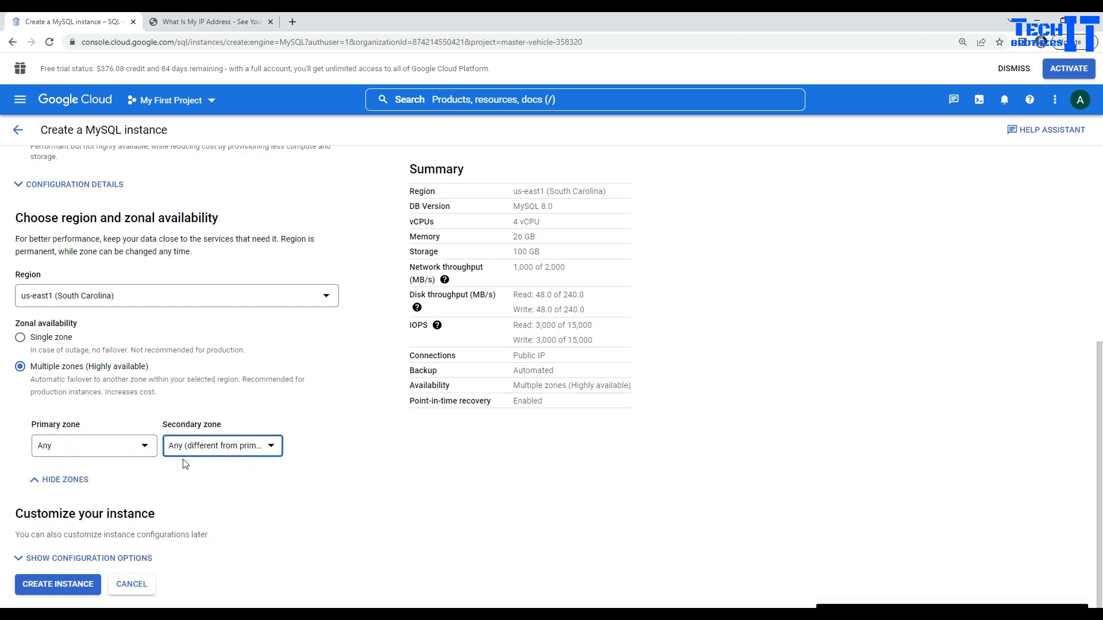
left_click(101, 451)
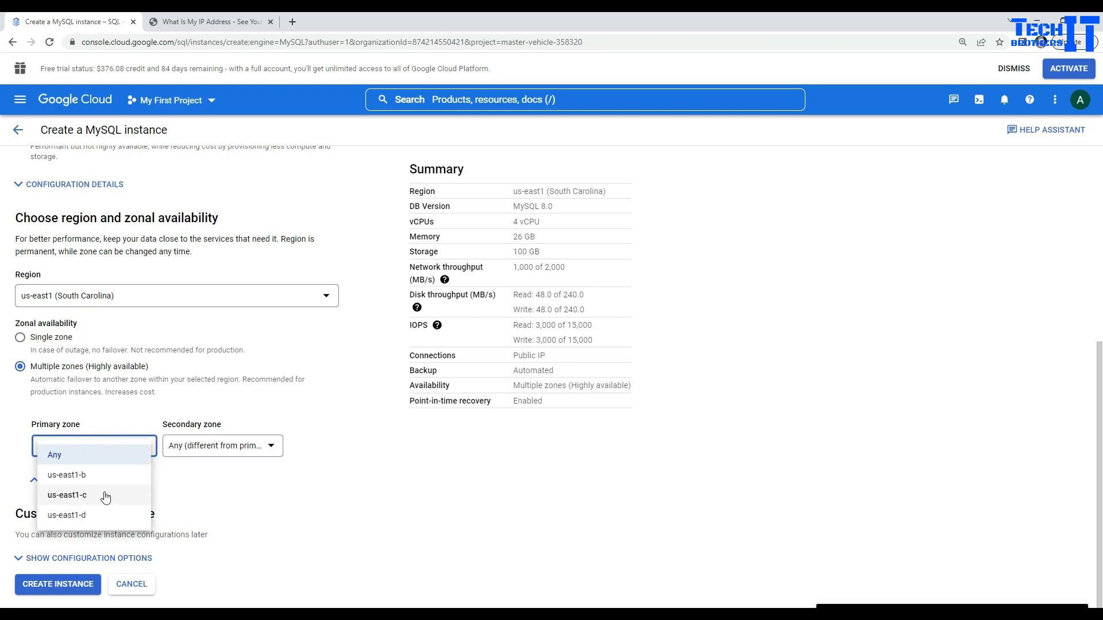
left_click(309, 488)
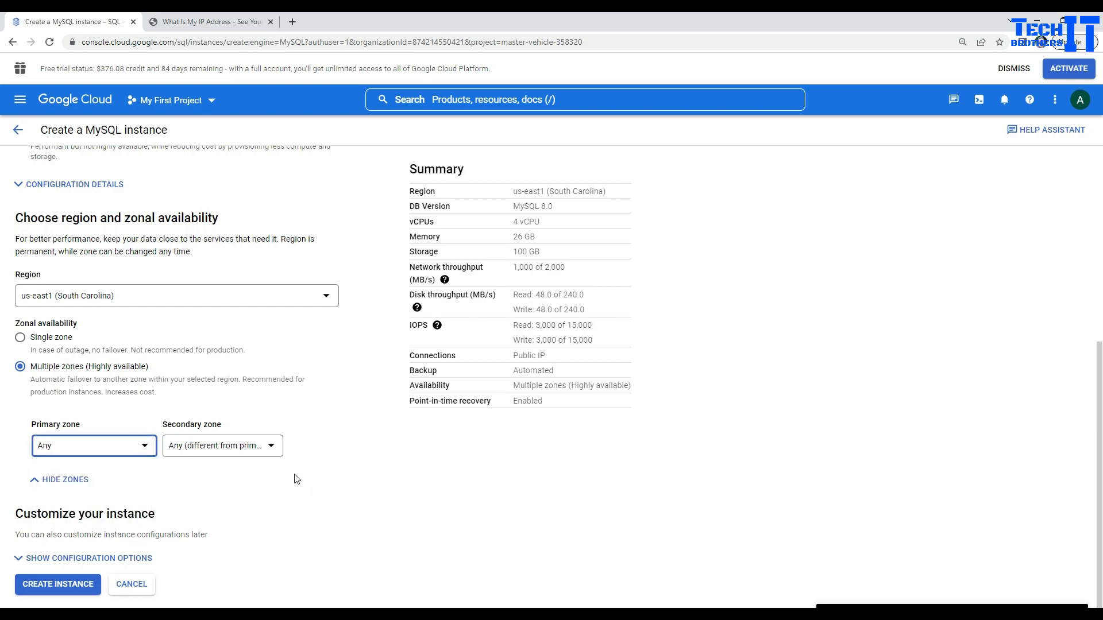
left_click(34, 558)
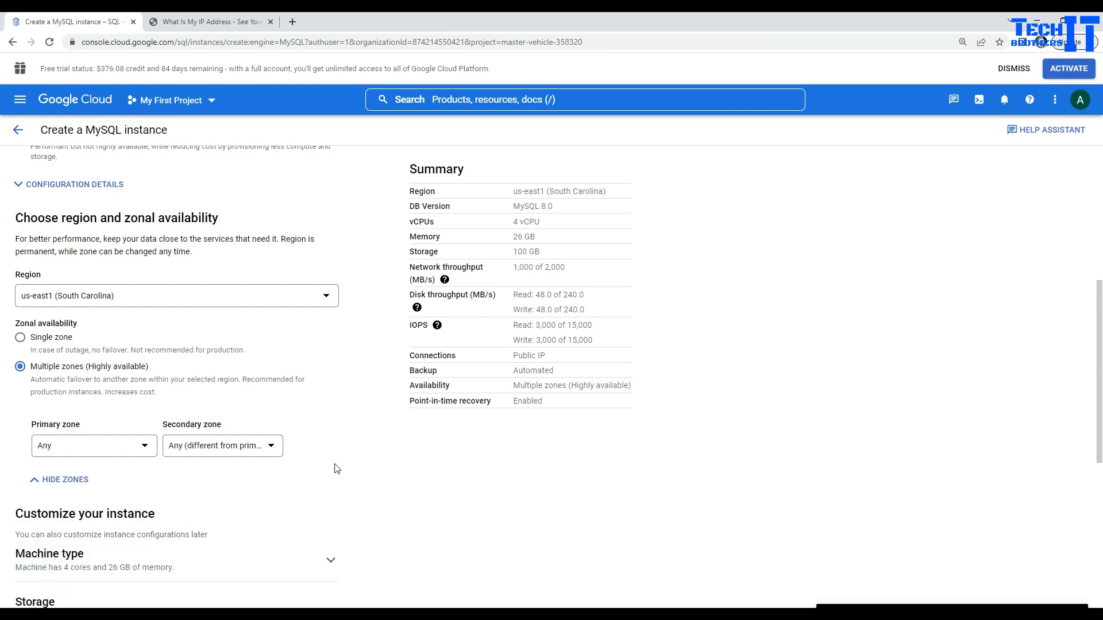
Step: Switch the machine type to Custom with 2 vCPUs and 3.75 GB memory
scroll(333, 464, "down", 4)
left_click(326, 335)
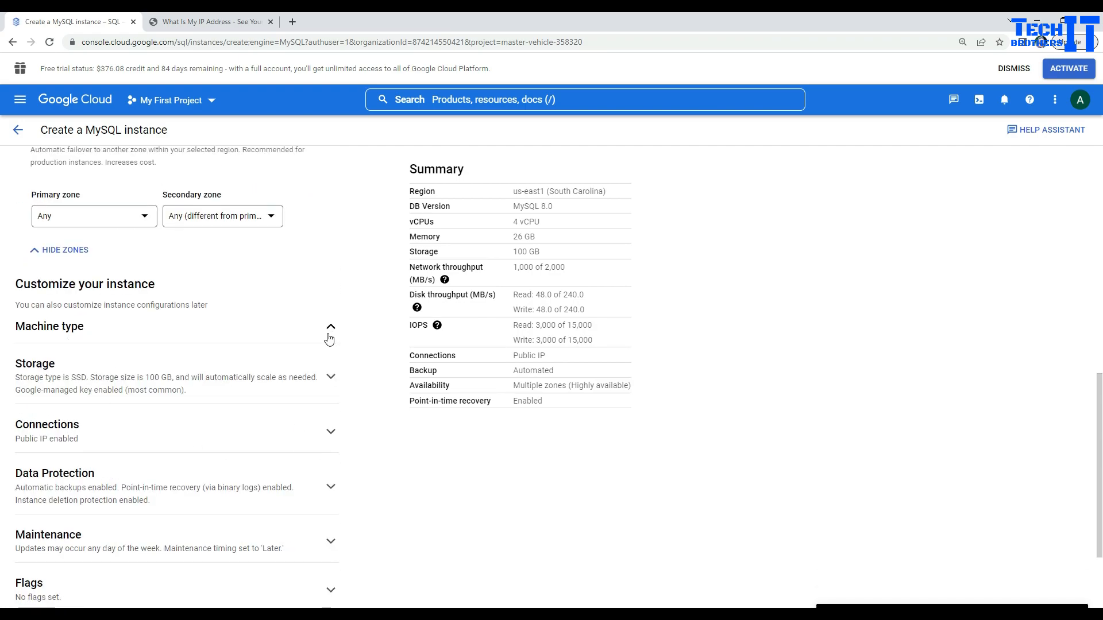
left_click(20, 487)
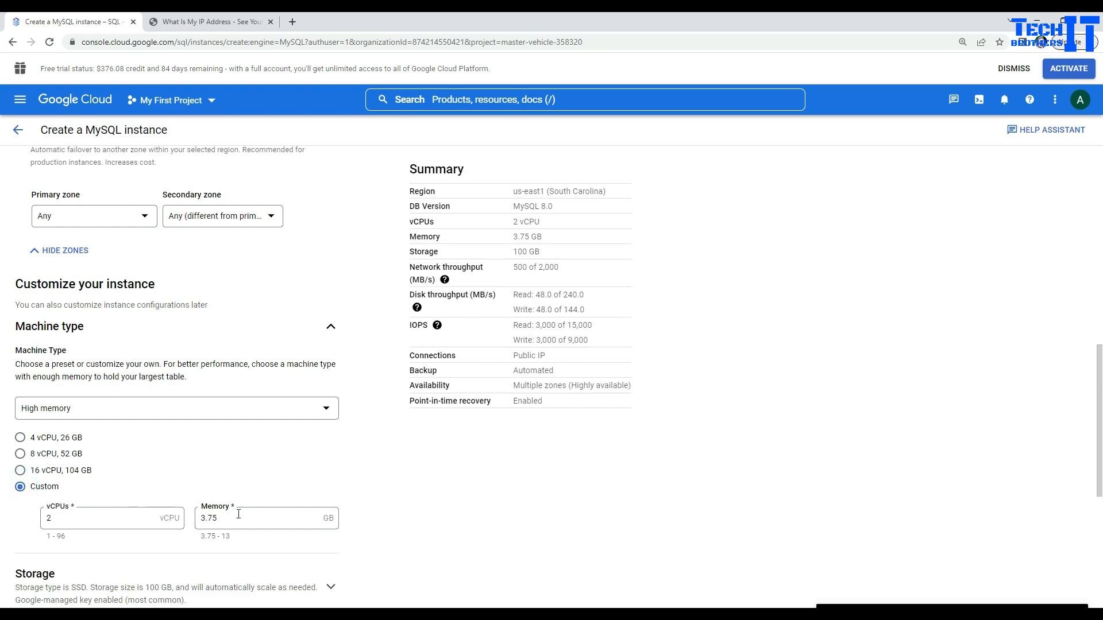
left_click(393, 507)
scroll(354, 465, "down", 4)
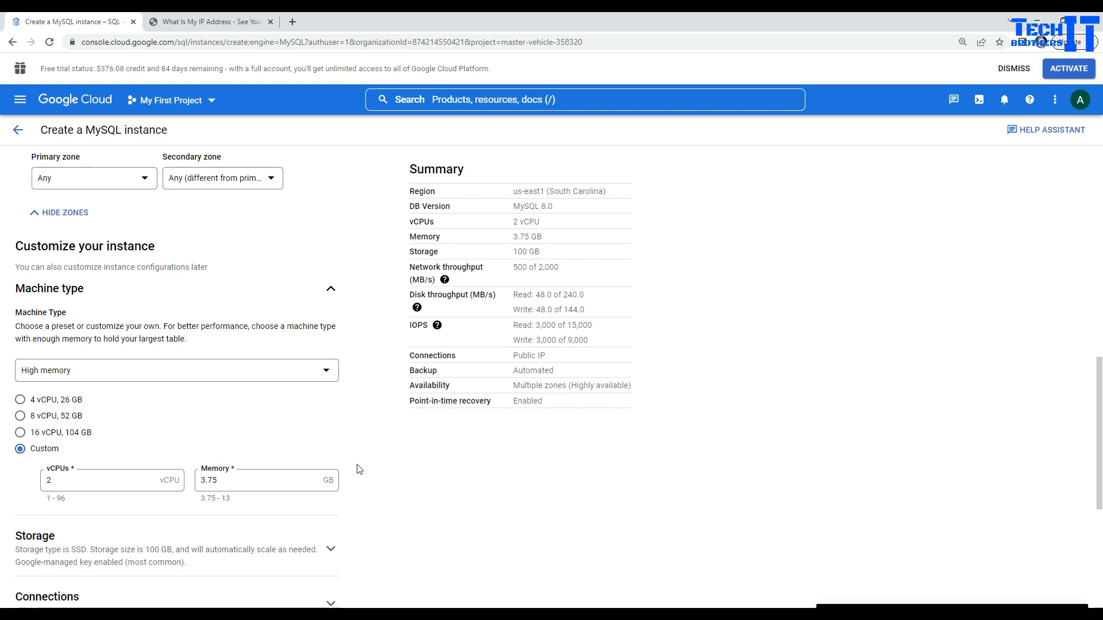
left_click(331, 357)
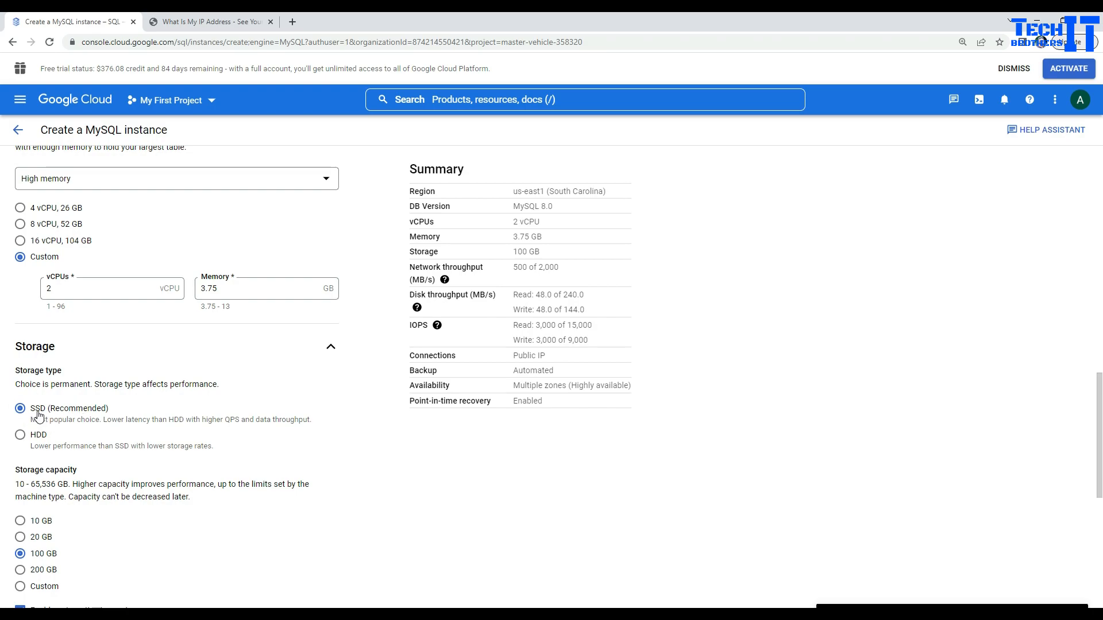
Step: Set storage capacity to 10 GB and expand the Connections section
scroll(38, 415, "down", 2)
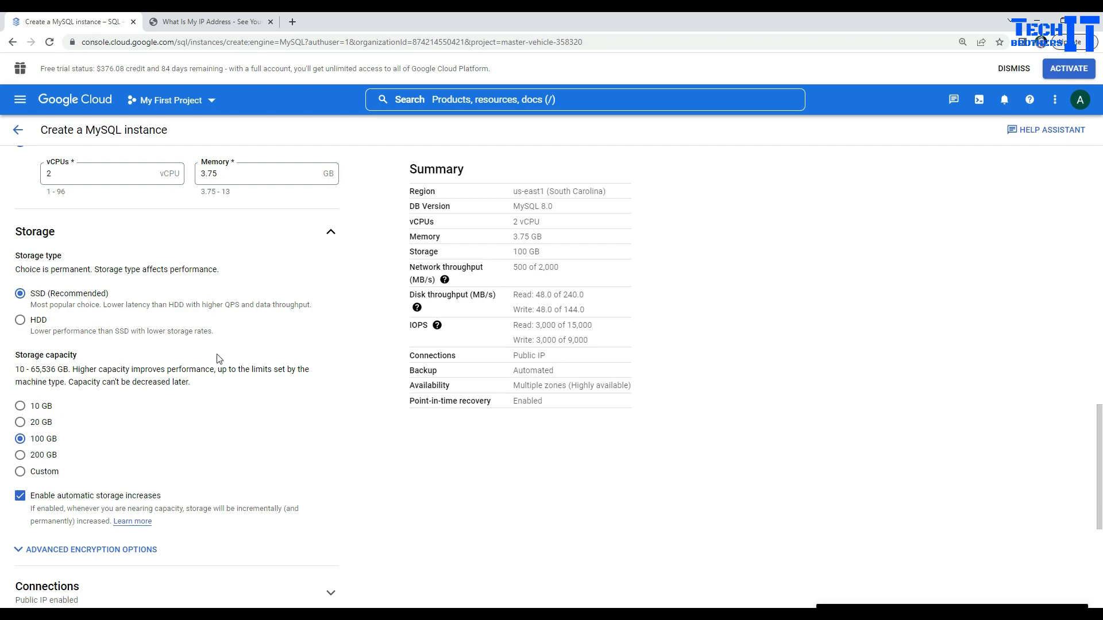
left_click(21, 407)
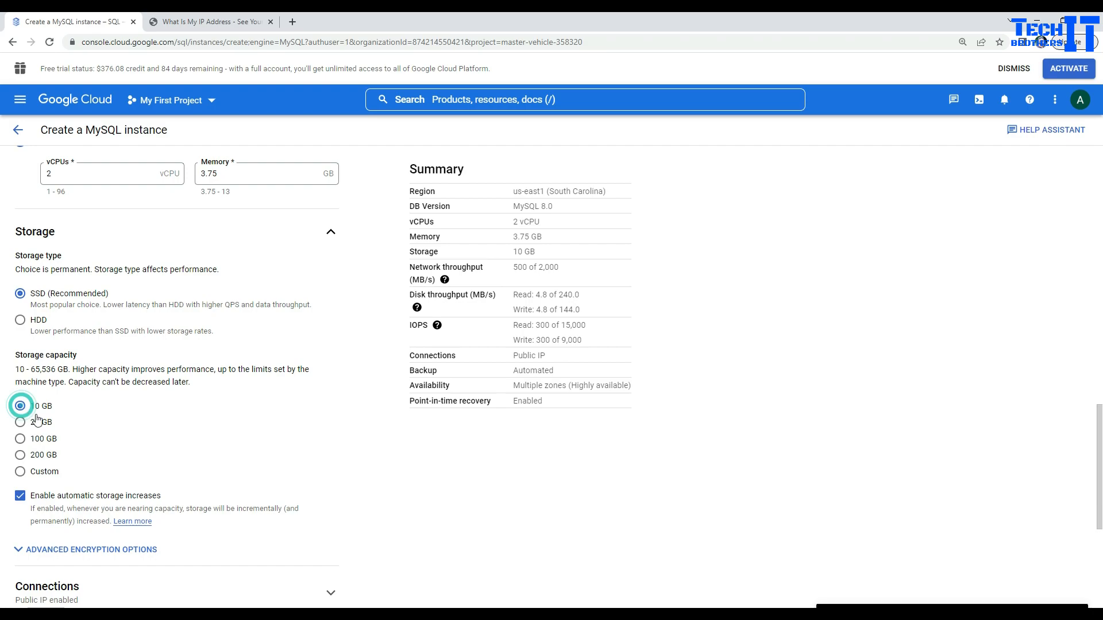
scroll(142, 396, "down", 1)
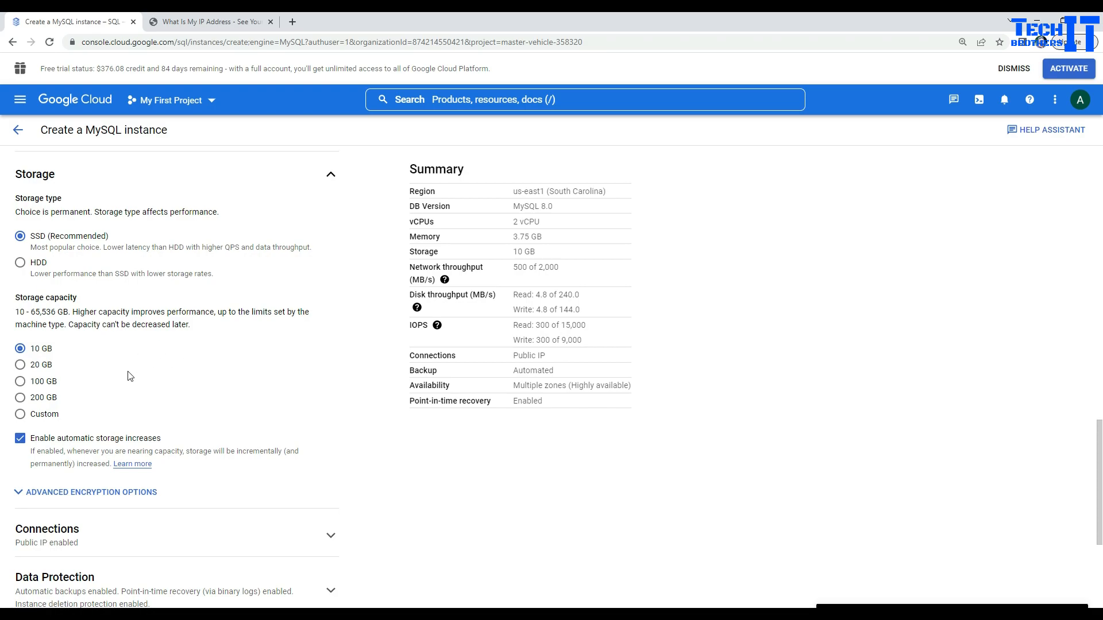
scroll(130, 376, "down", 4)
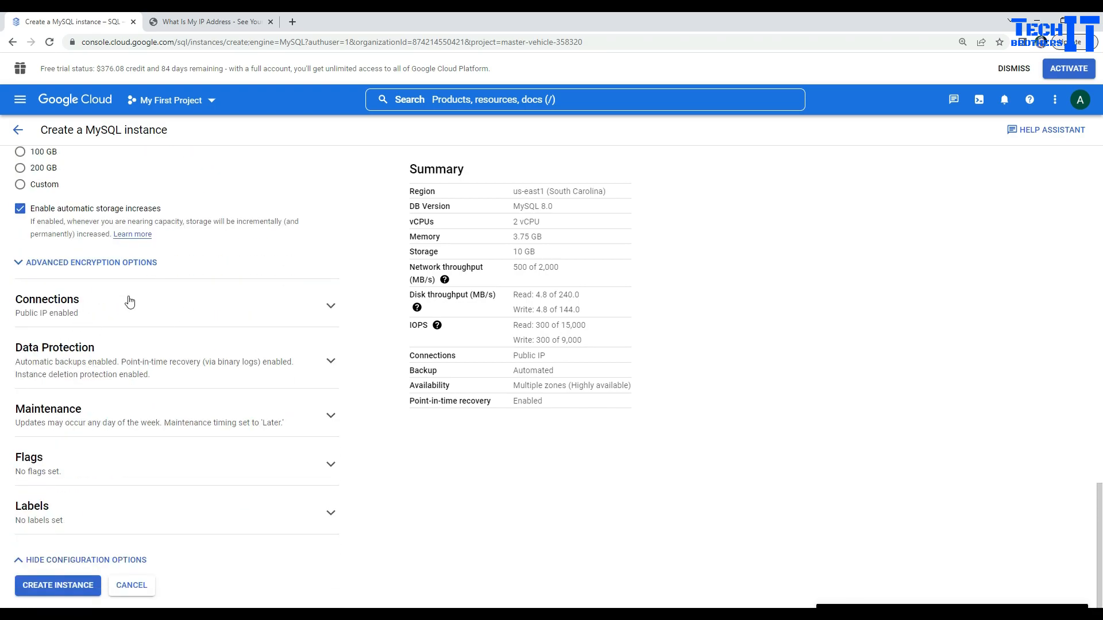
left_click(331, 304)
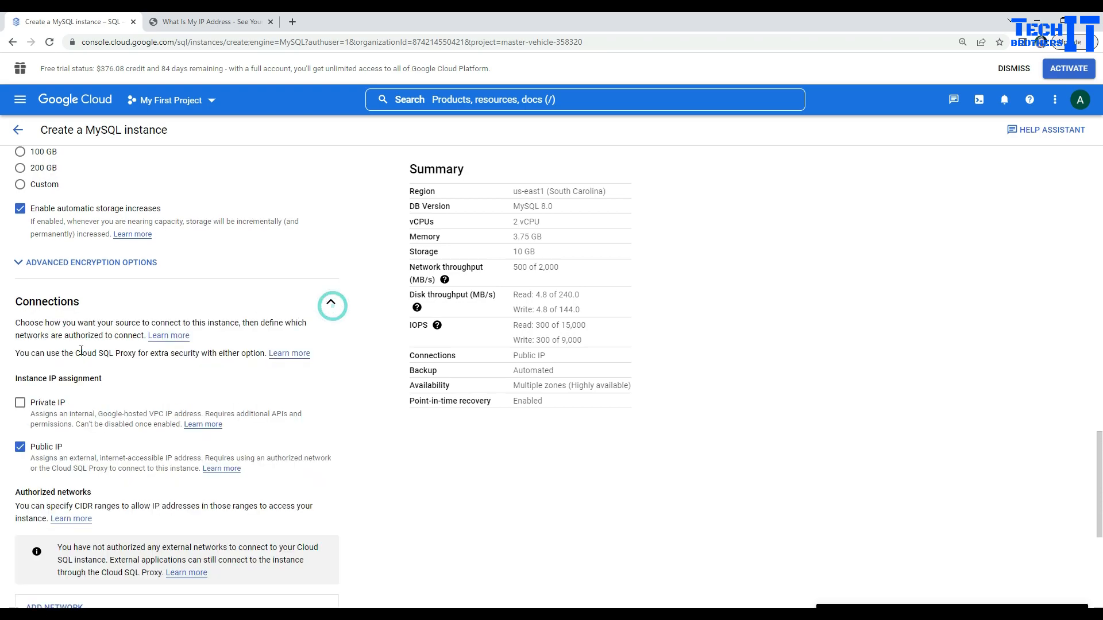
Step: Add an authorized network named myip using this machine's pasted public IP address
scroll(56, 457, "down", 2)
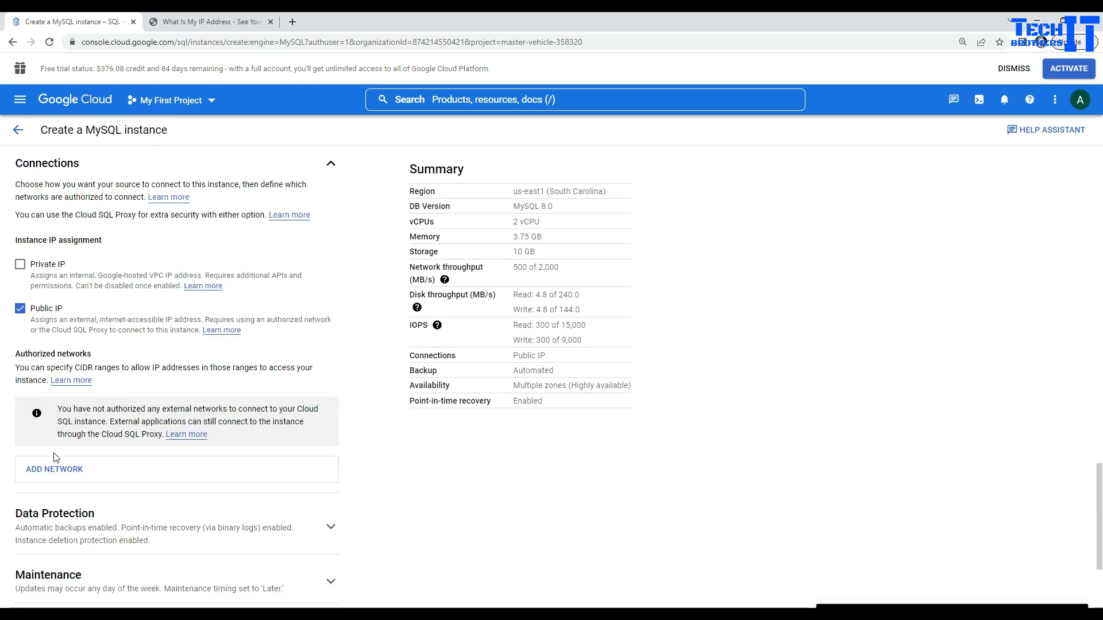
scroll(56, 457, "down", 2)
left_click(85, 381)
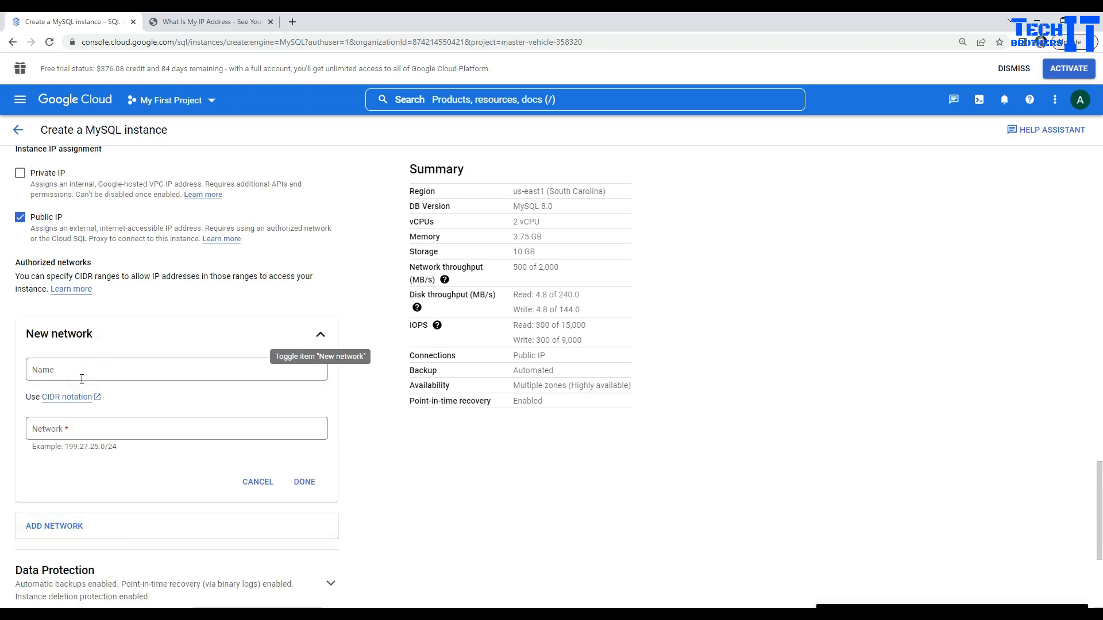
left_click(82, 377)
type("myip")
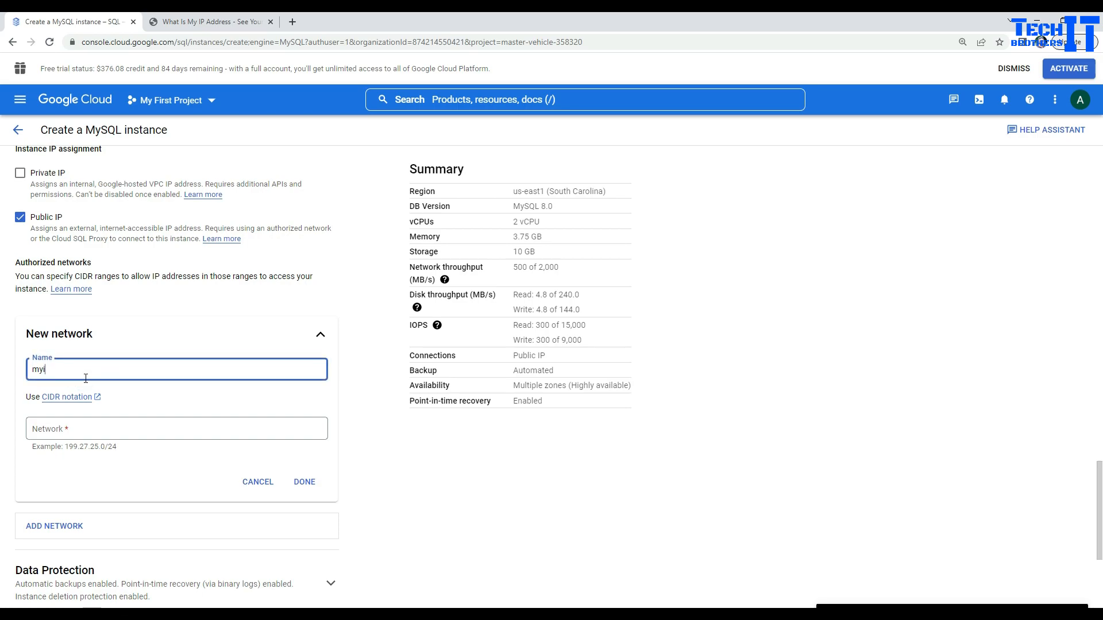
left_click(113, 429)
type("65.188.112.196")
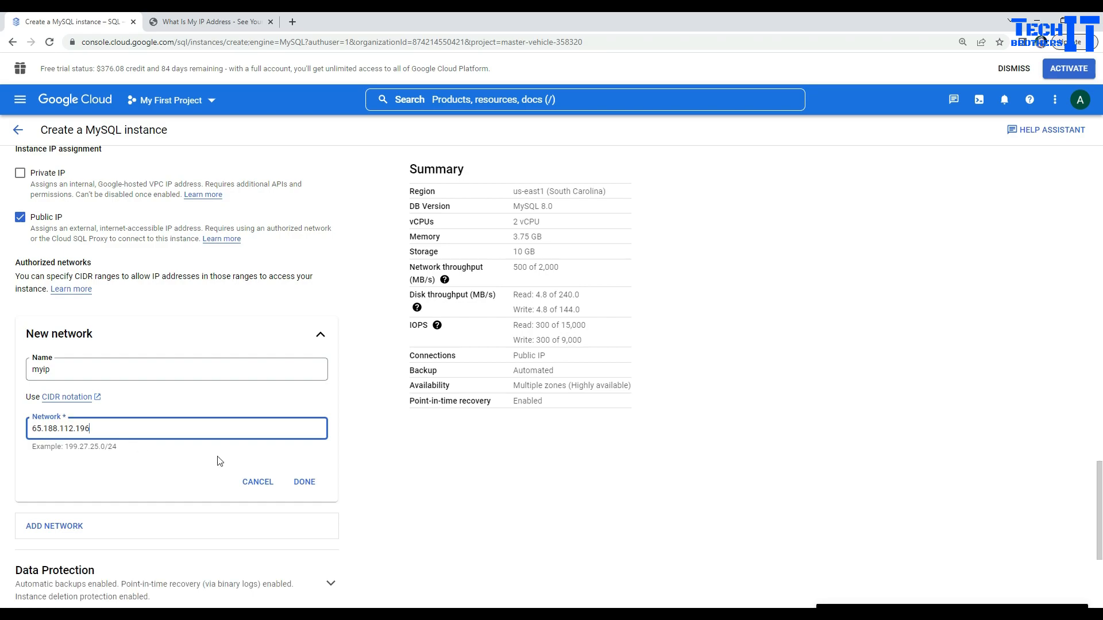
left_click(308, 482)
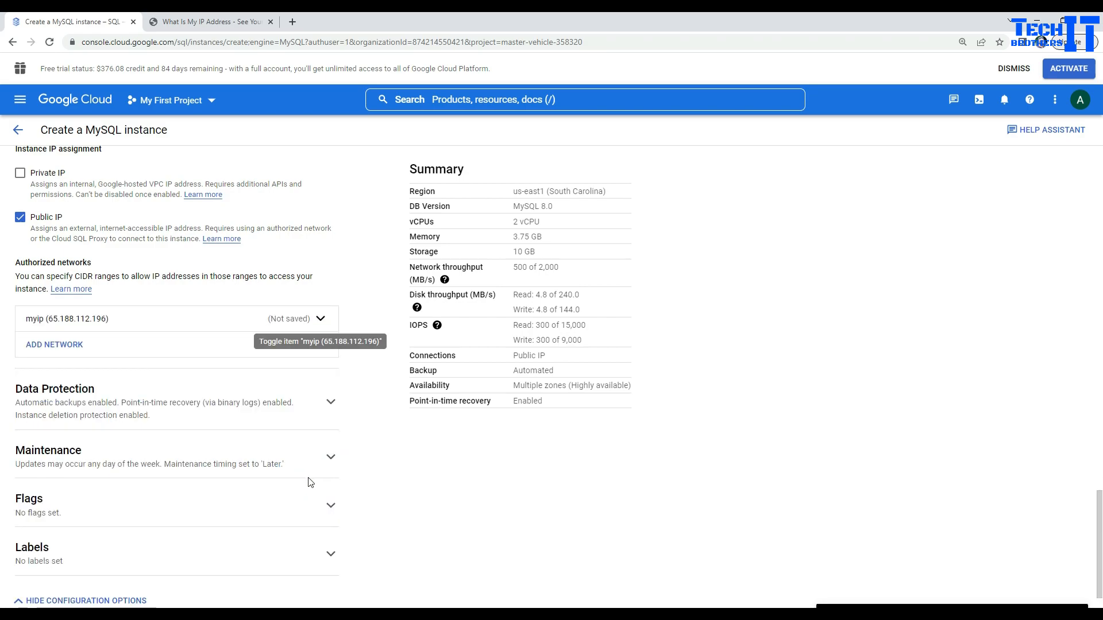
left_click(331, 404)
scroll(55, 294, "down", 3)
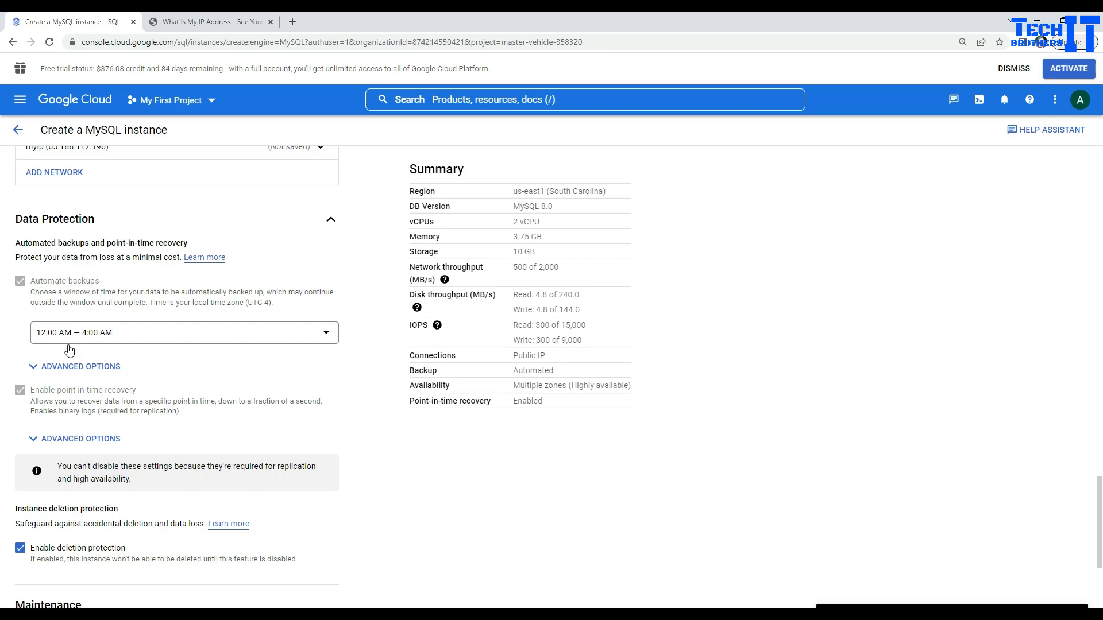
left_click(73, 367)
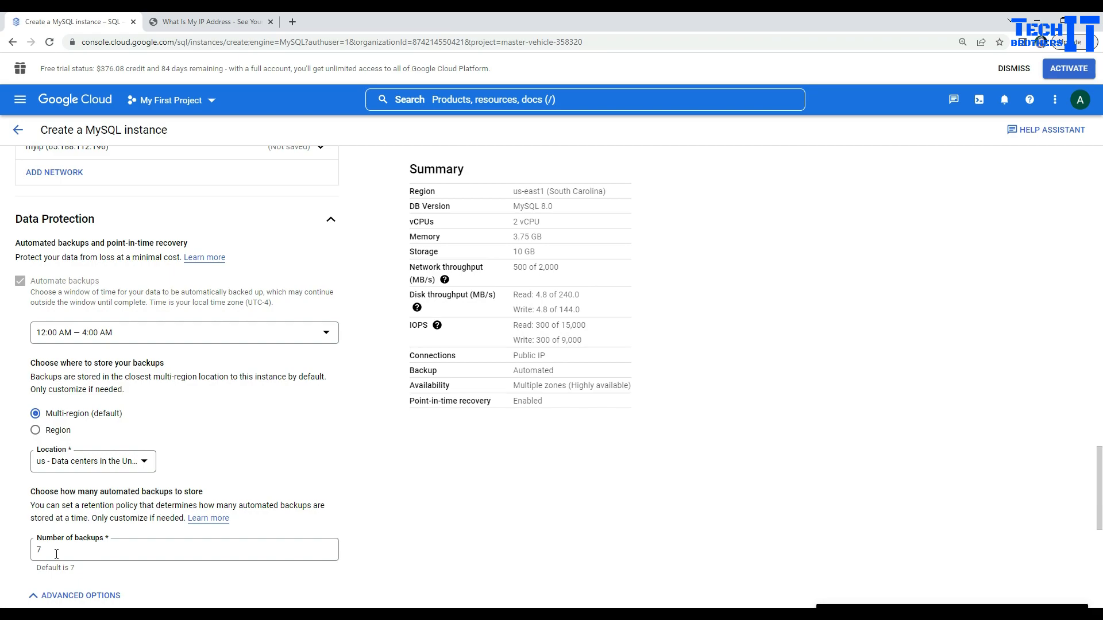
left_click_drag(52, 551, 33, 548)
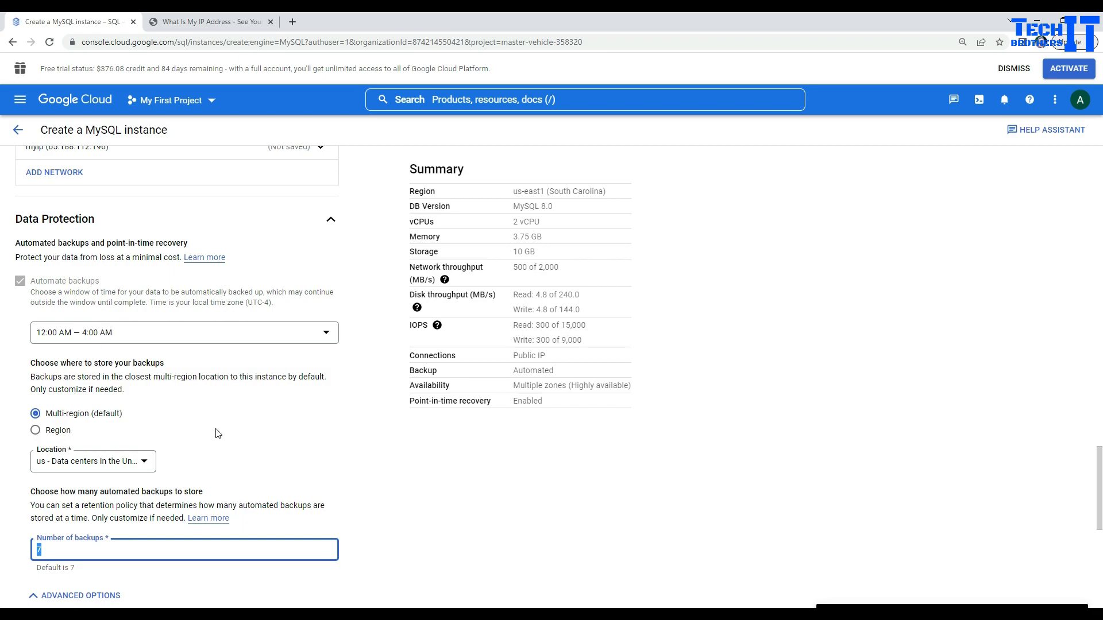
scroll(224, 435, "down", 3)
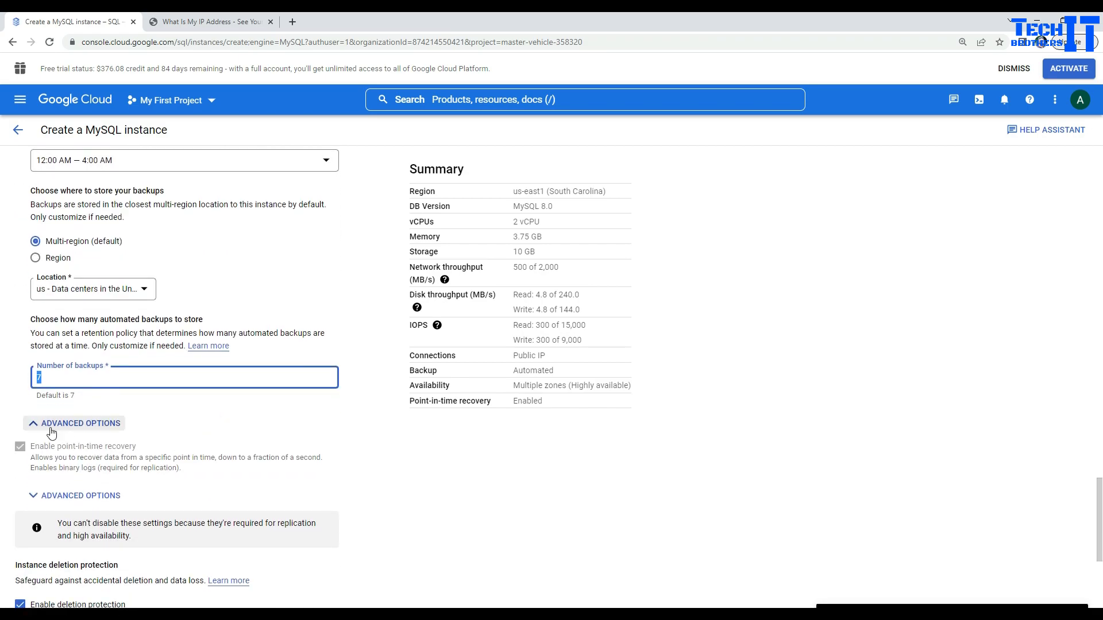
left_click(51, 428)
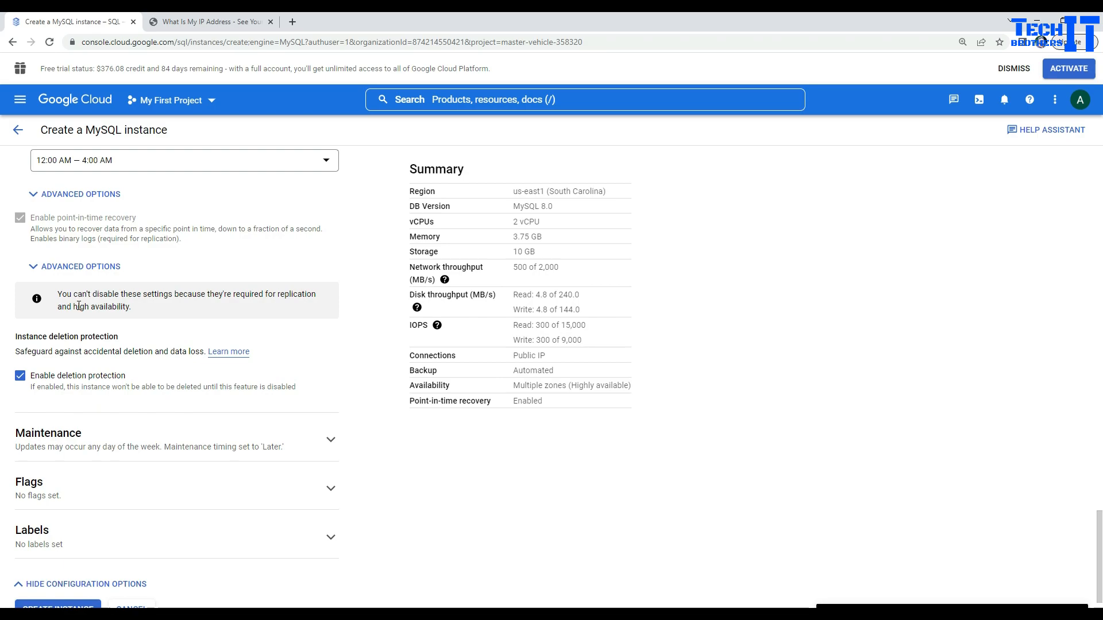
scroll(153, 371, "up", 3)
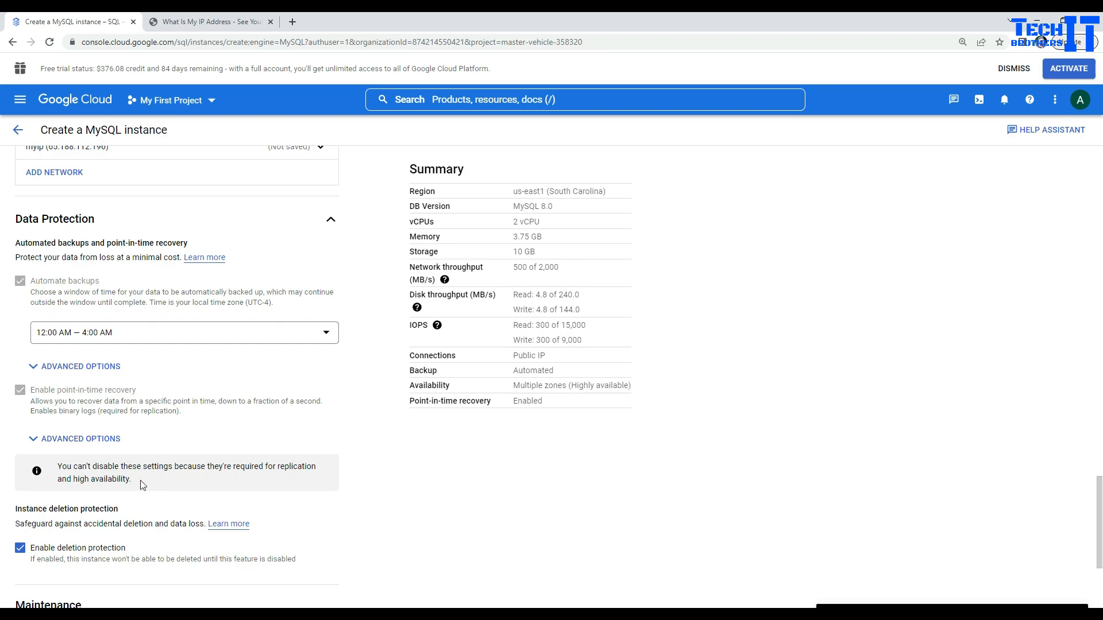
left_click_drag(140, 480, 53, 466)
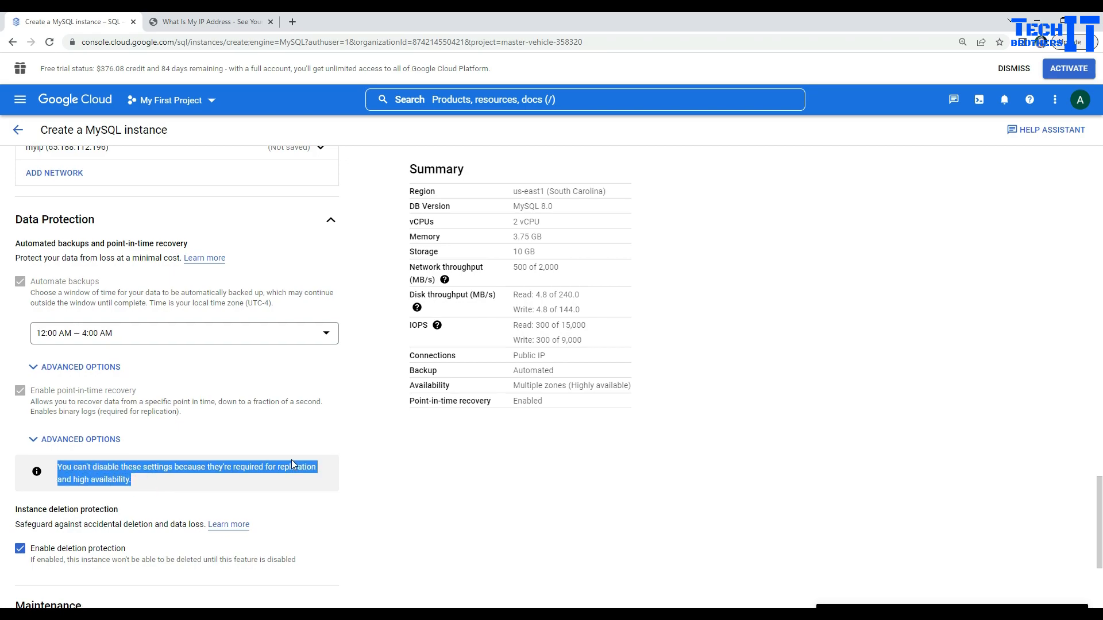
scroll(291, 460, "up", 2)
scroll(172, 474, "up", 1)
scroll(179, 465, "up", 15)
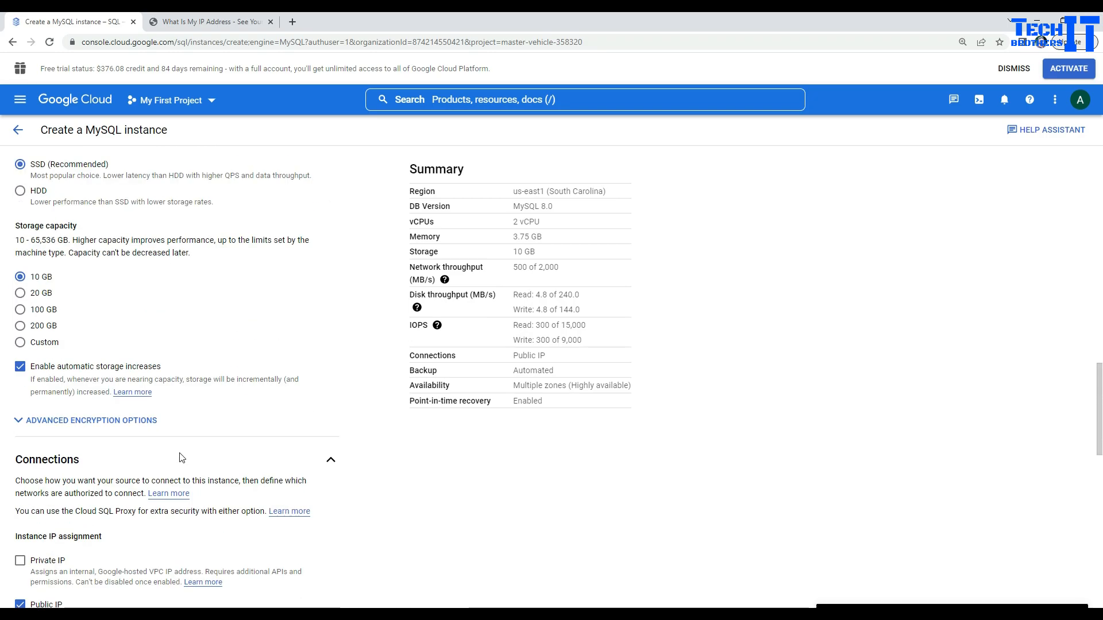
scroll(183, 441, "up", 4)
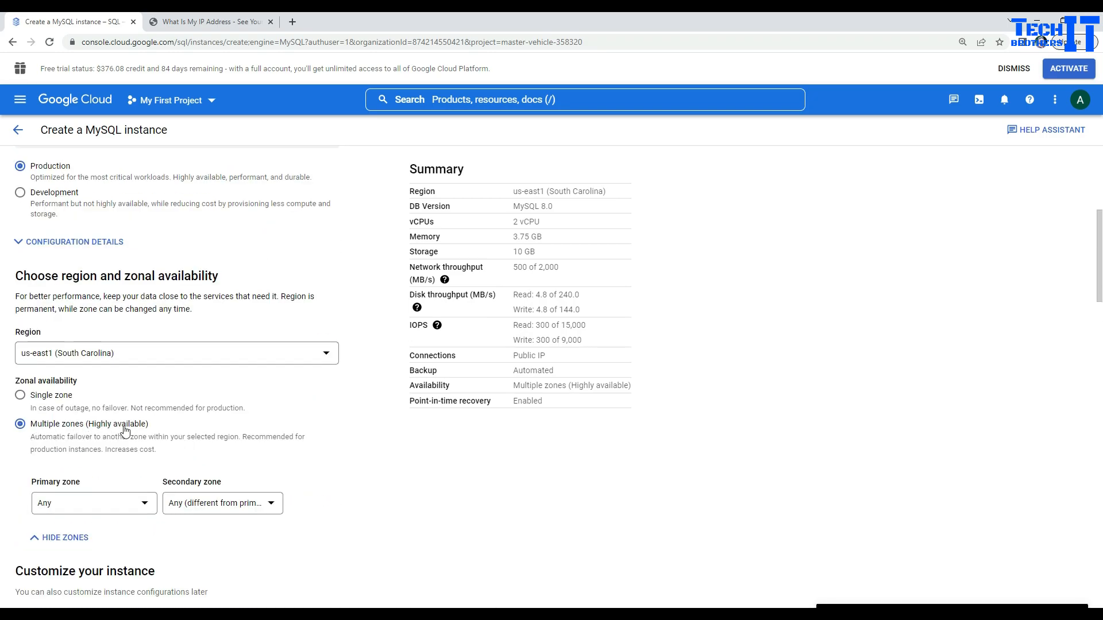
left_click(21, 397)
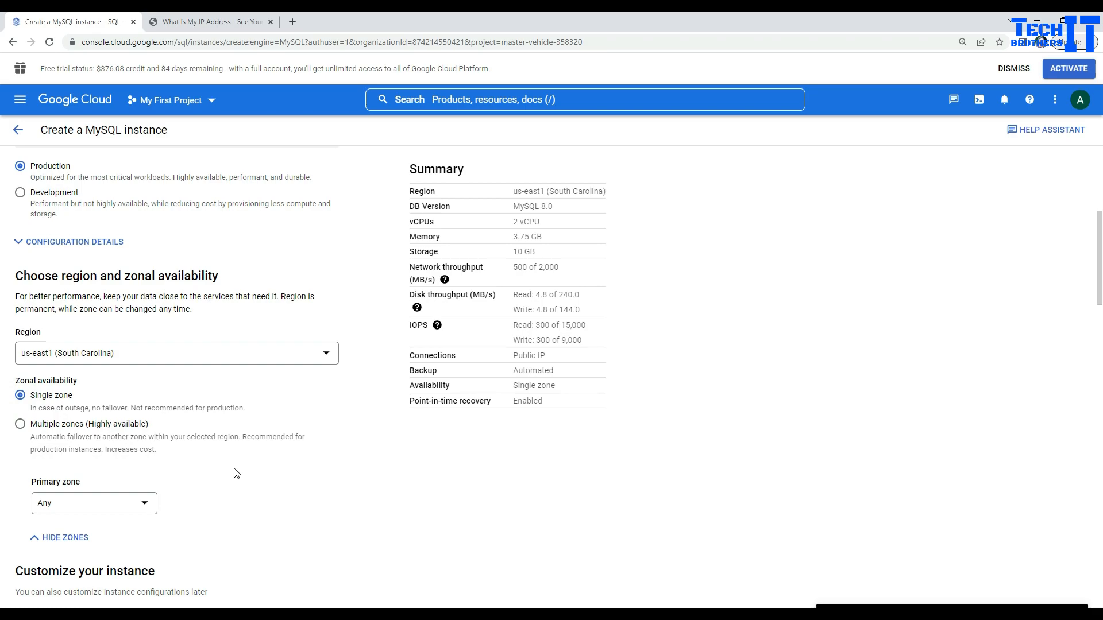
Step: Check the summary's backup and point-in-time recovery status, then uncheck Automate backups
left_click_drag(550, 406, 490, 400)
double_click(552, 371)
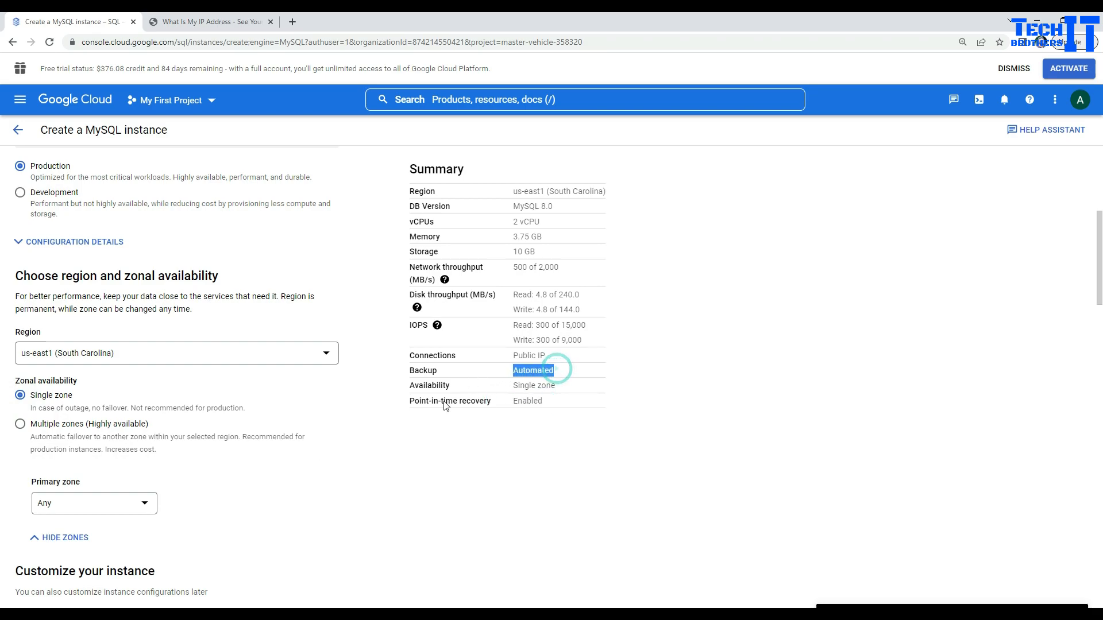
scroll(366, 458, "down", 4)
scroll(368, 458, "down", 10)
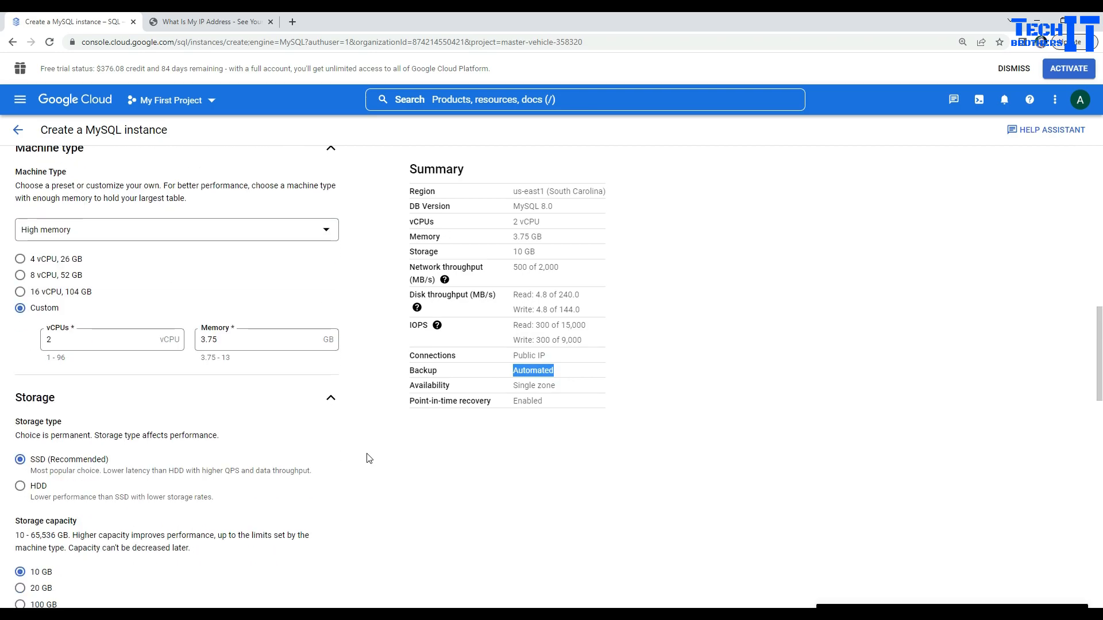
scroll(369, 458, "down", 1)
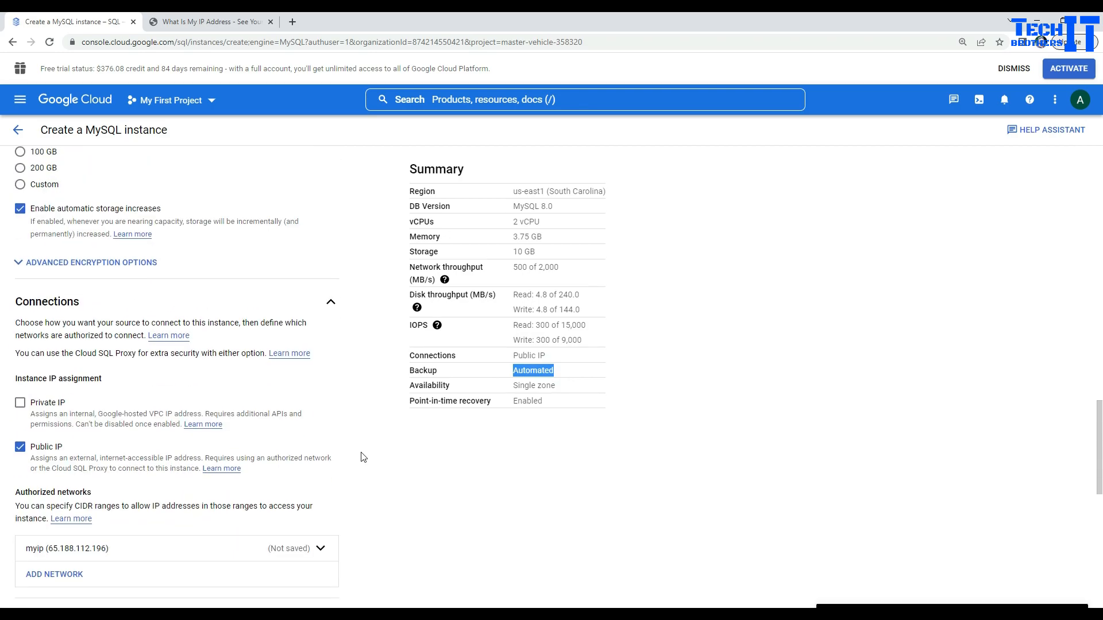
scroll(364, 458, "down", 5)
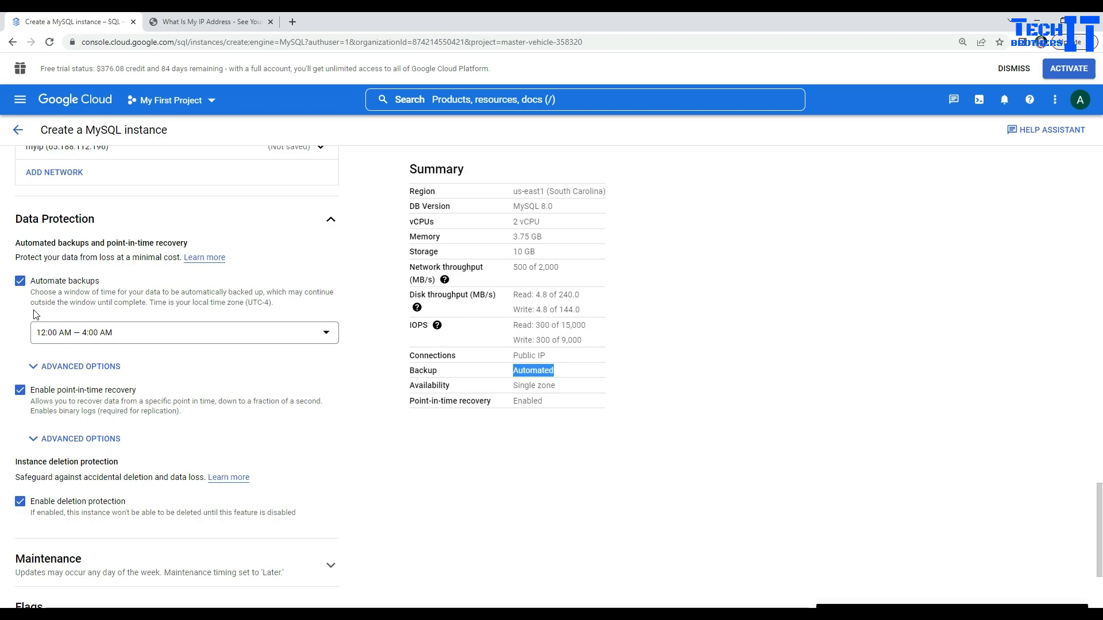
left_click(21, 282)
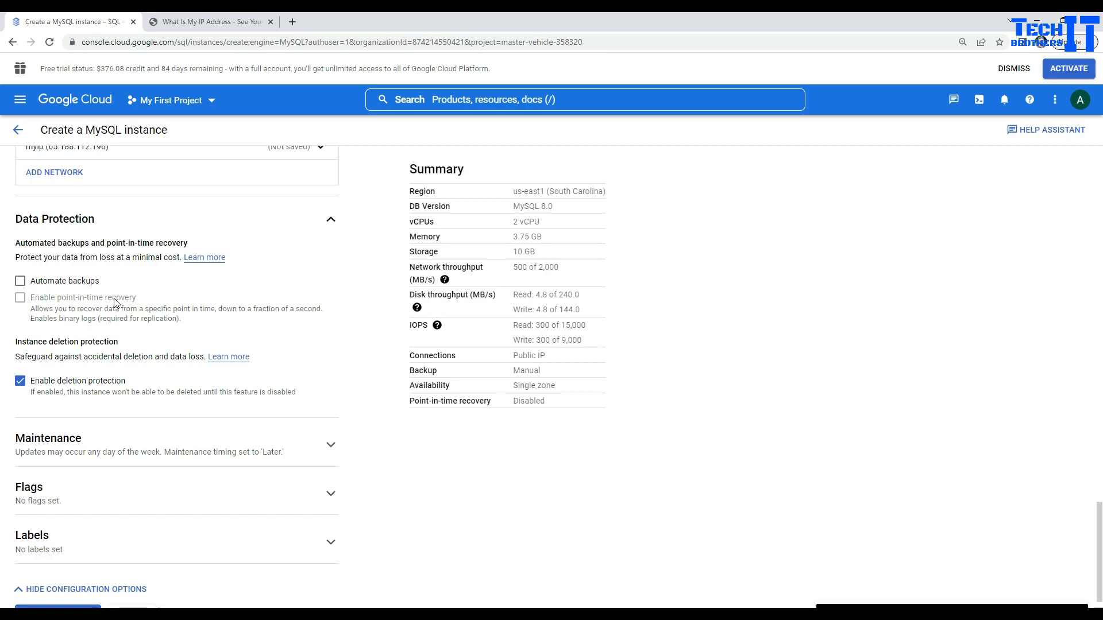
Step: Re-enable automated backups and point-in-time recovery, setting days of logs to 7 after 80 is rejected
left_click(20, 281)
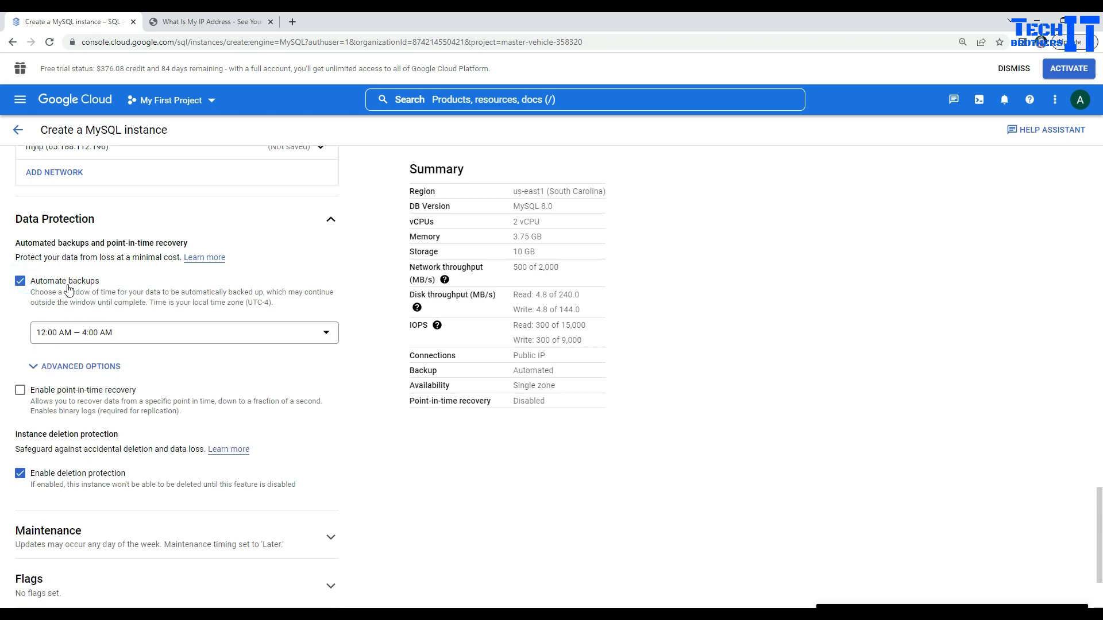
left_click(20, 391)
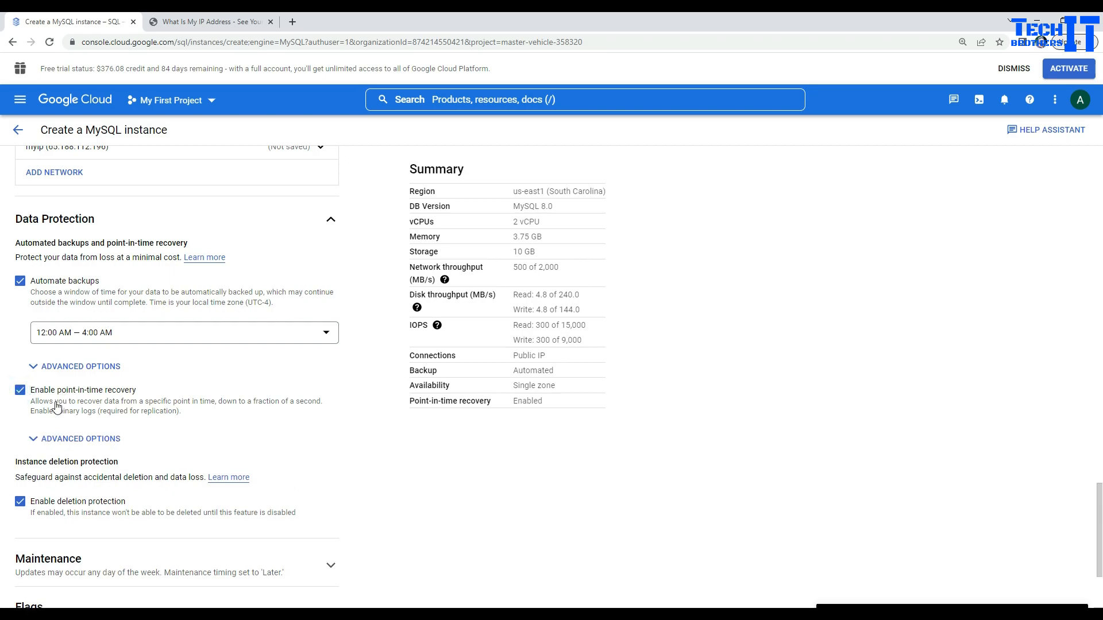
left_click(34, 443)
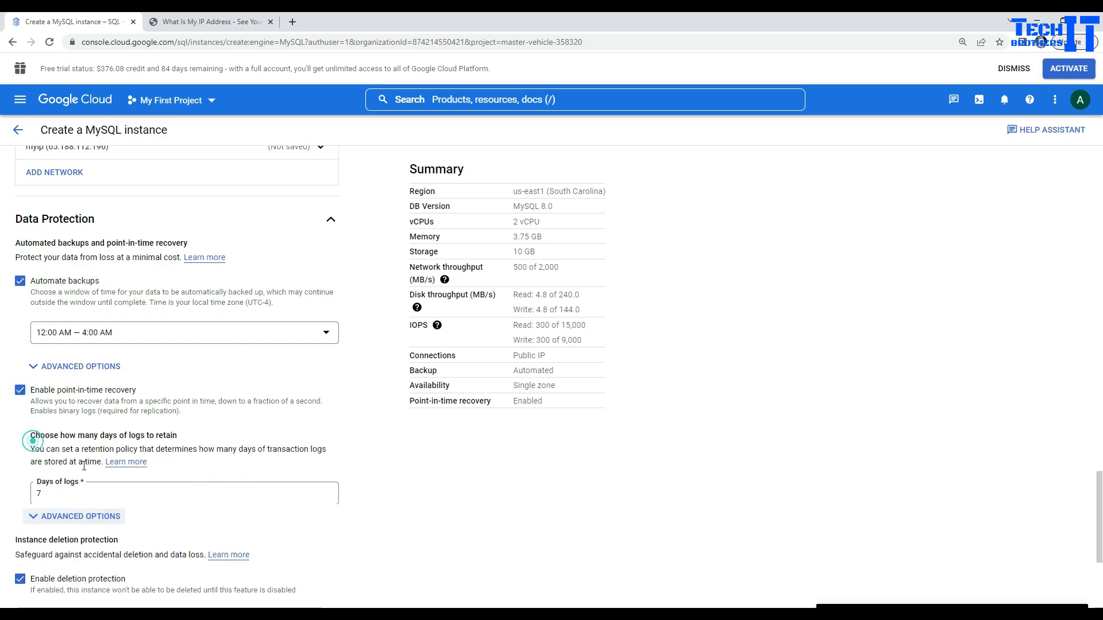
double_click(47, 494)
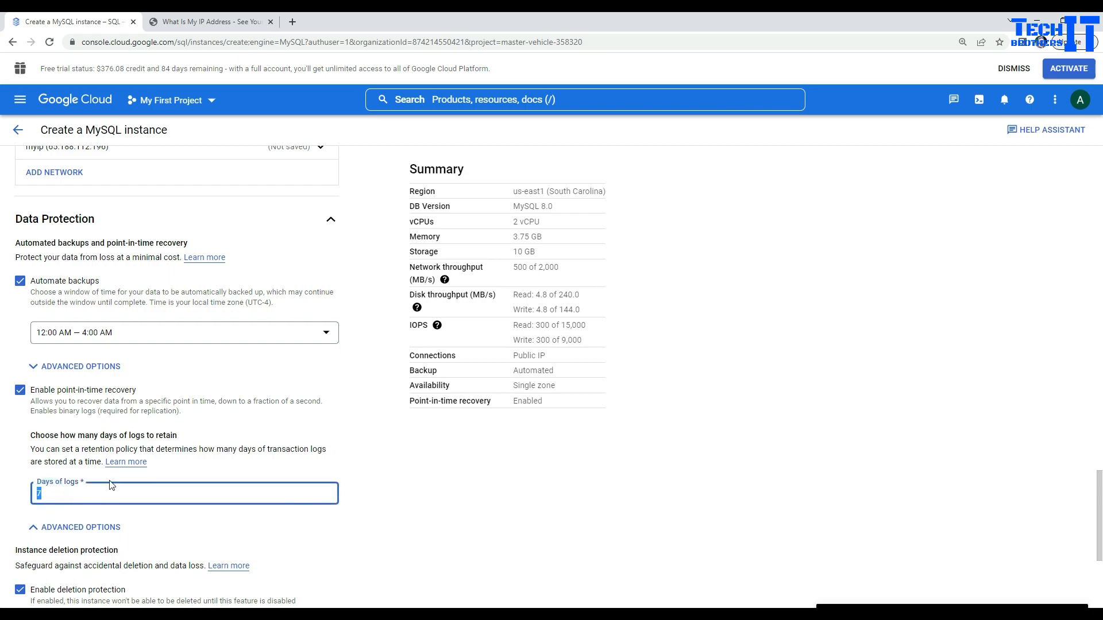
type("80")
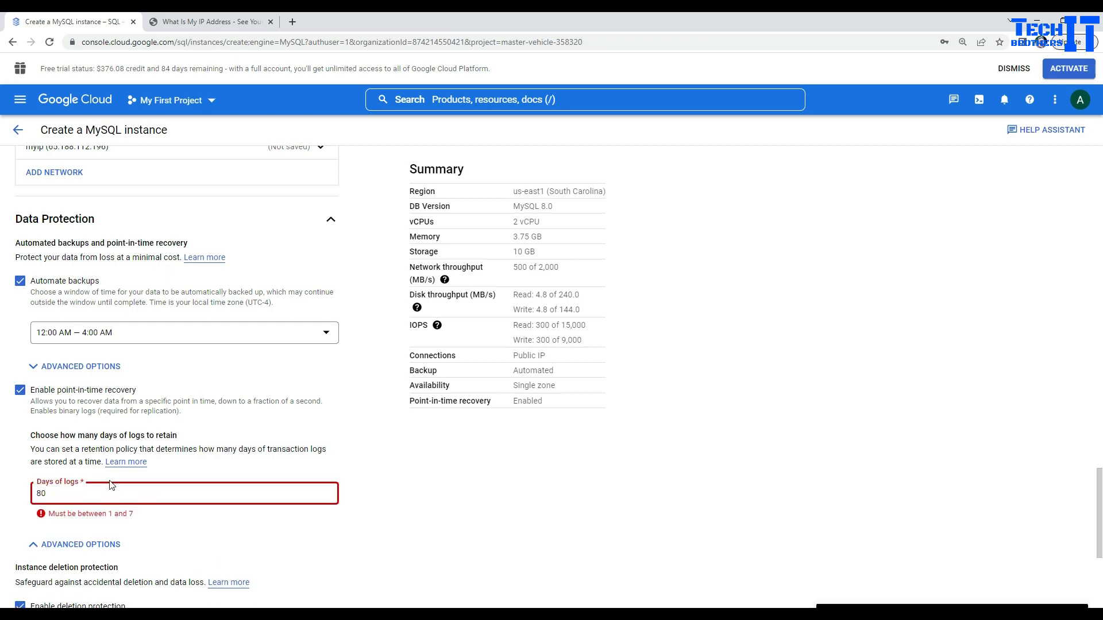
double_click(42, 494)
key("BackSpace")
type("7")
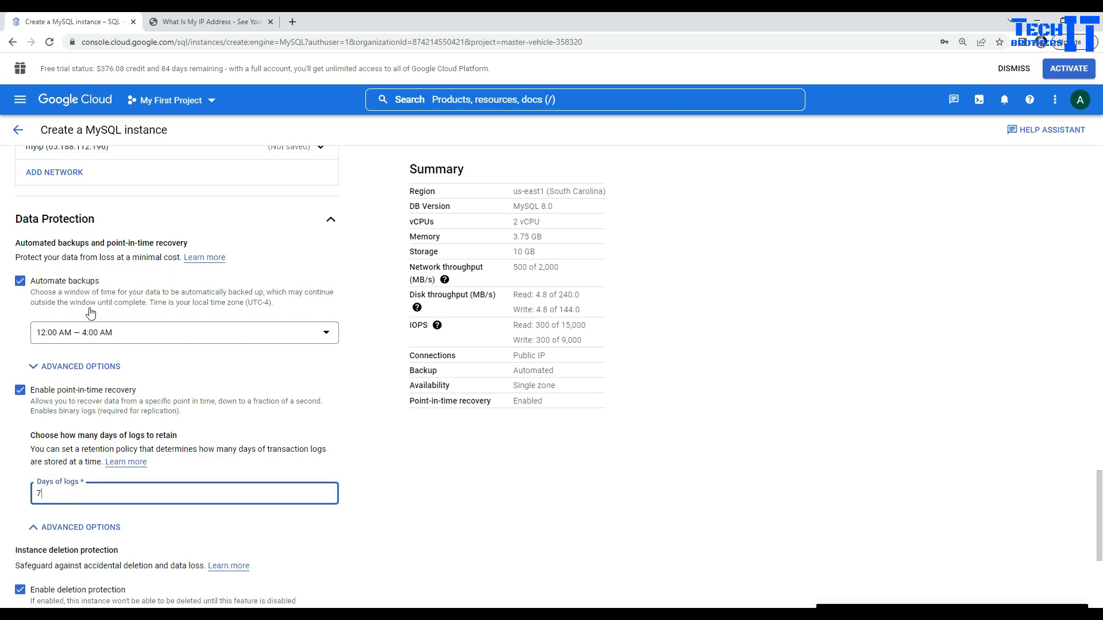
left_click(45, 366)
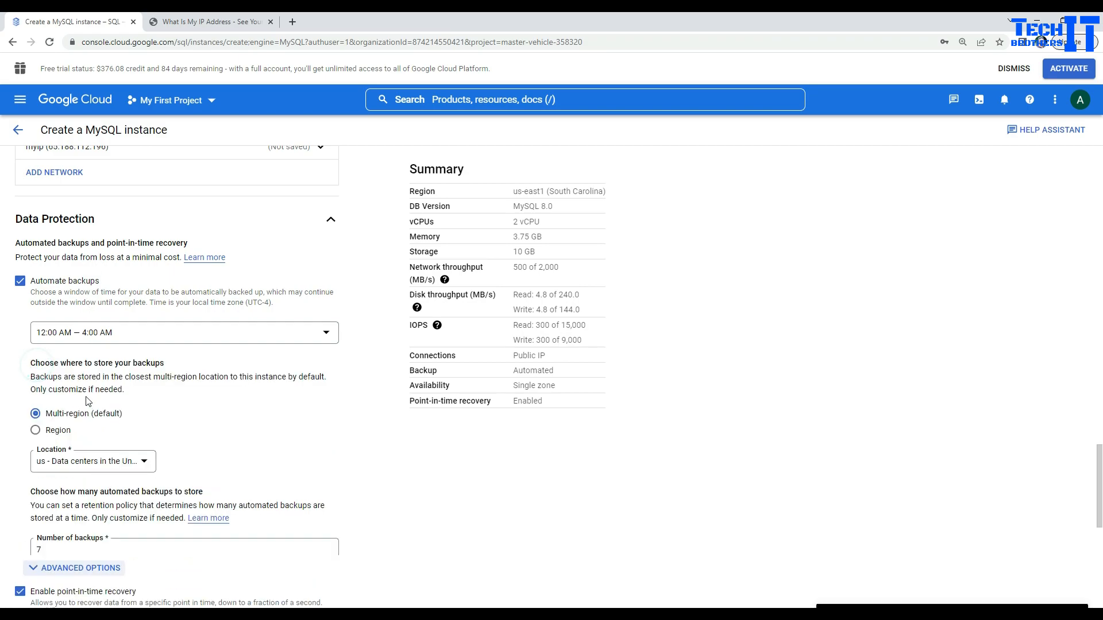
Step: Set the number of automated backups to 7 after the invalid 366 is rejected
scroll(61, 451, "down", 2)
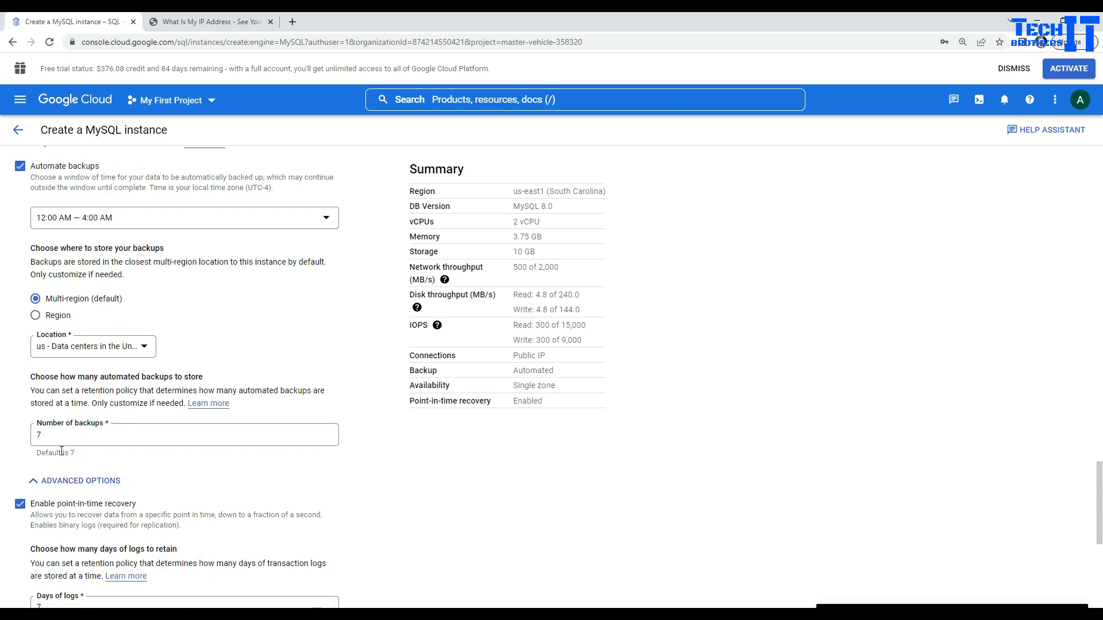
double_click(81, 438)
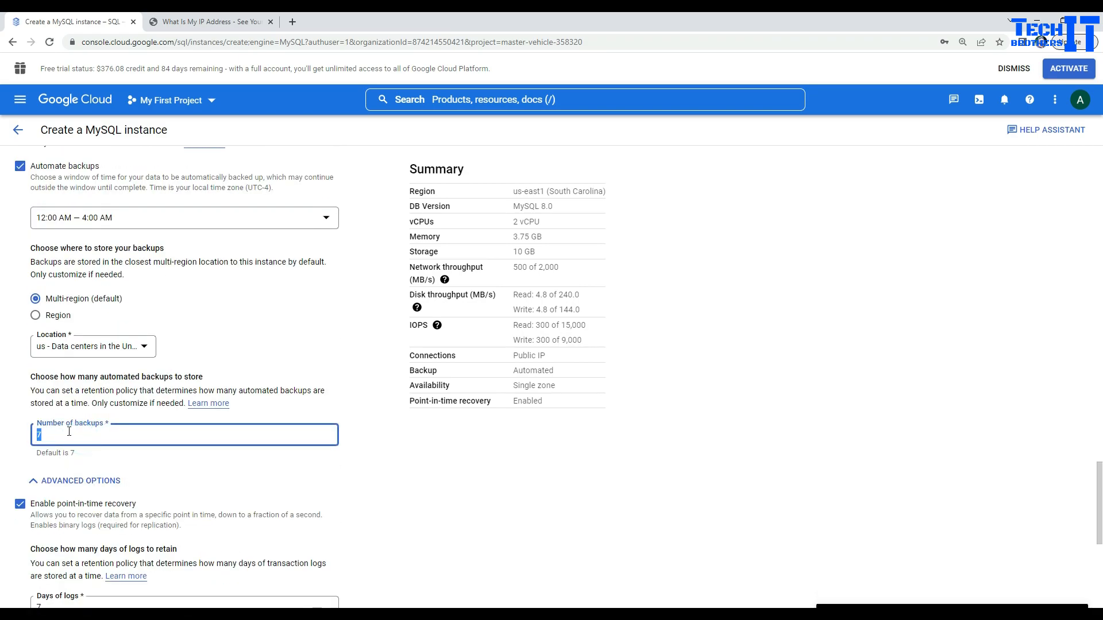
type("365")
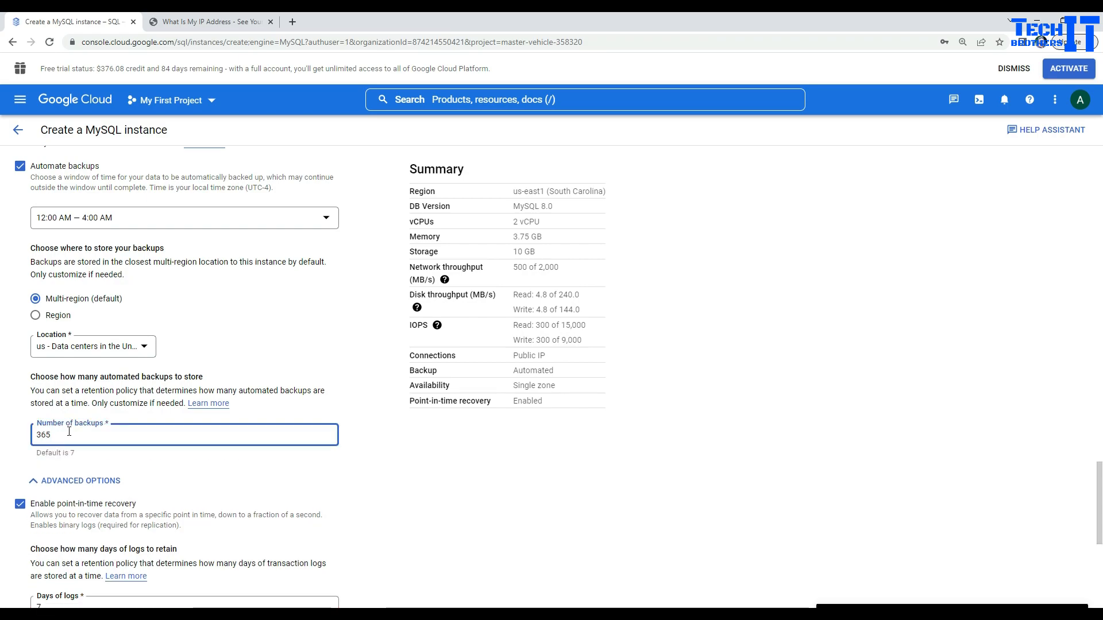
key("BackSpace")
type("6")
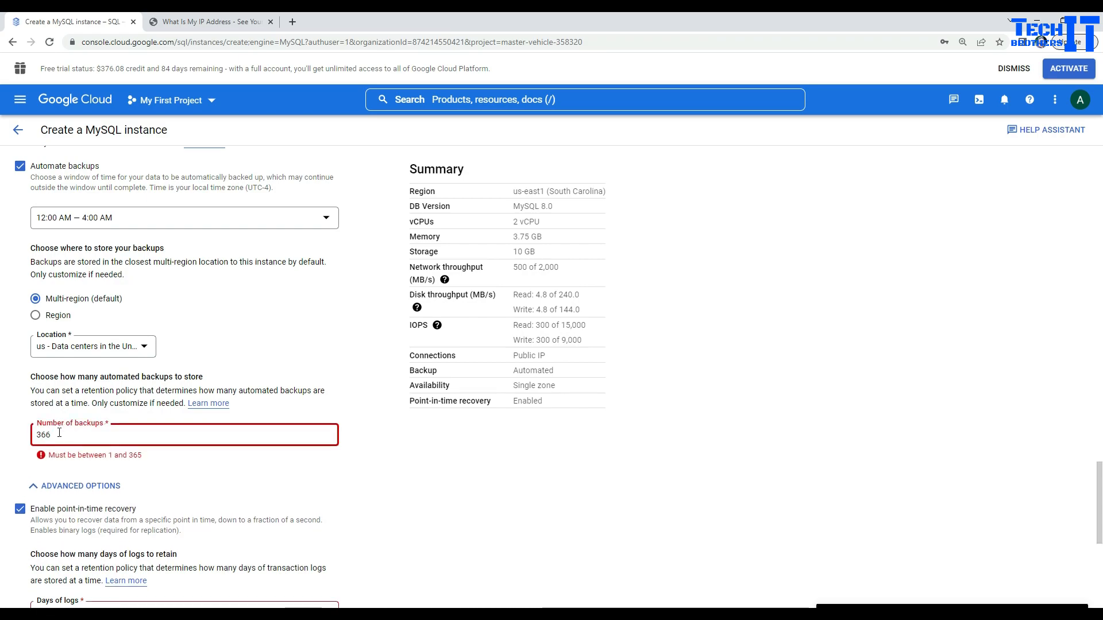
left_click_drag(57, 435, 23, 432)
type("7")
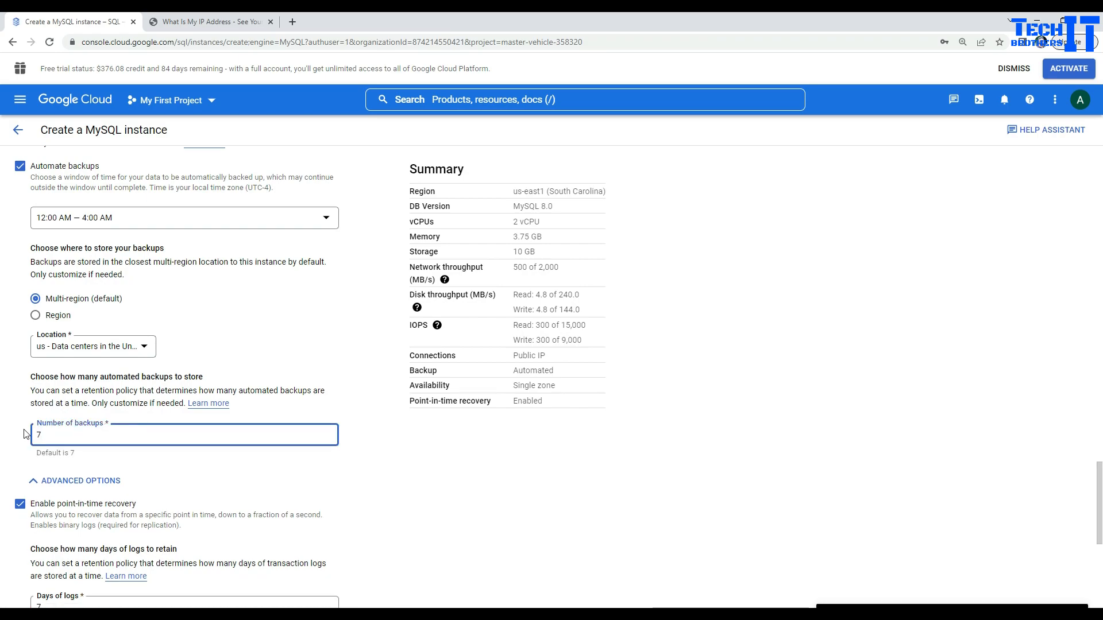
left_click(410, 478)
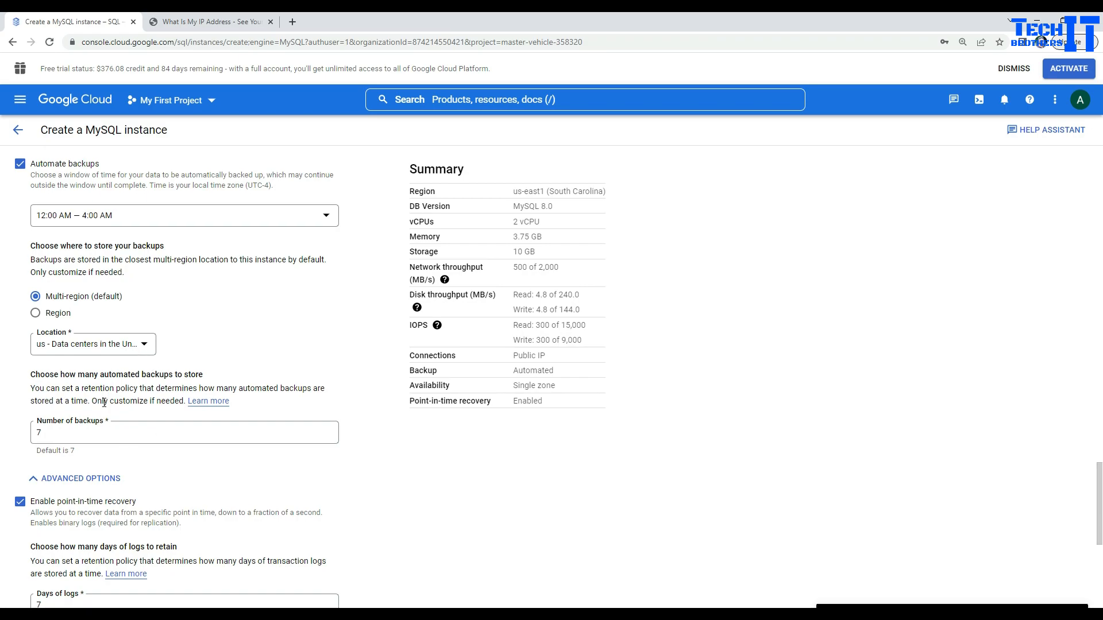
Step: Change days of transaction logs to 4, then back to 7
scroll(97, 396, "down", 2)
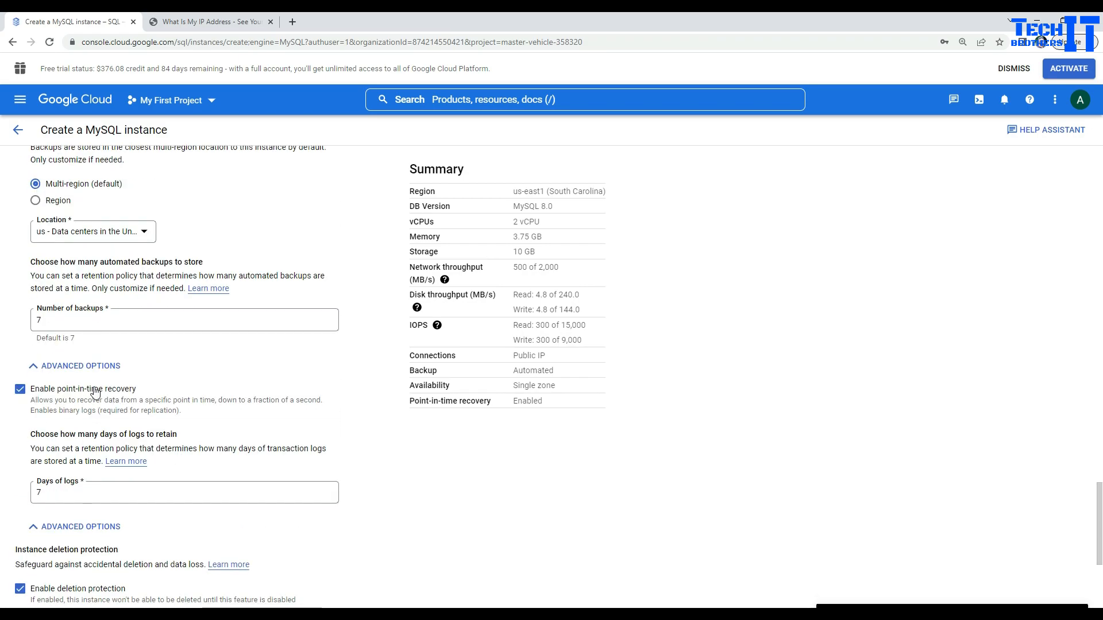
left_click(51, 491)
double_click(51, 493)
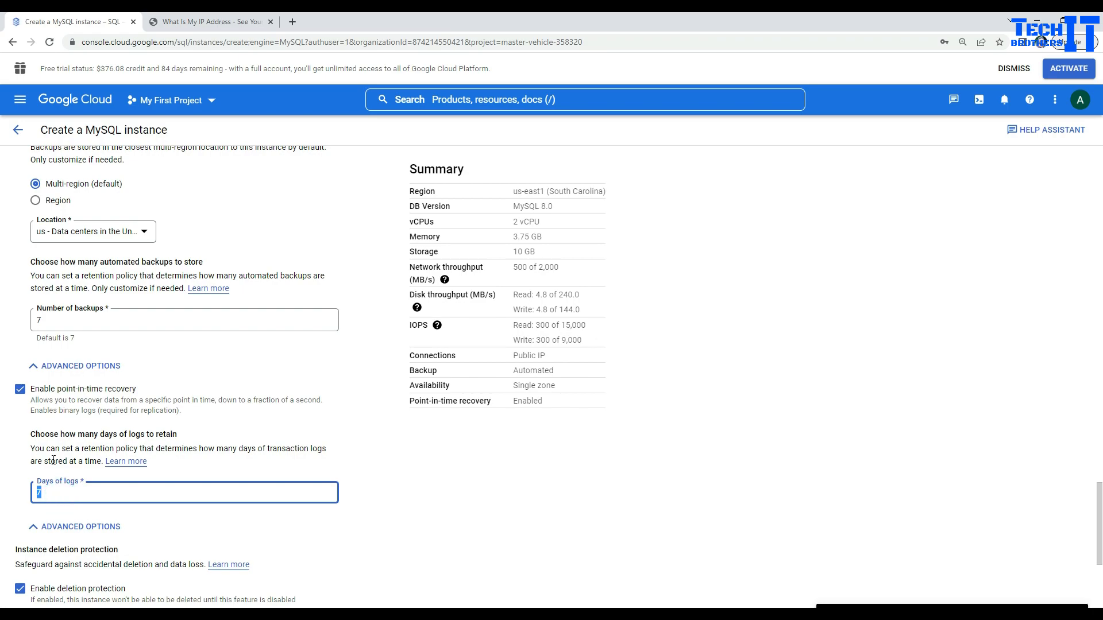
key("BackSpace")
type("4")
double_click(45, 494)
key("BackSpace")
type("7")
left_click_drag(43, 490, 37, 477)
left_click(503, 440)
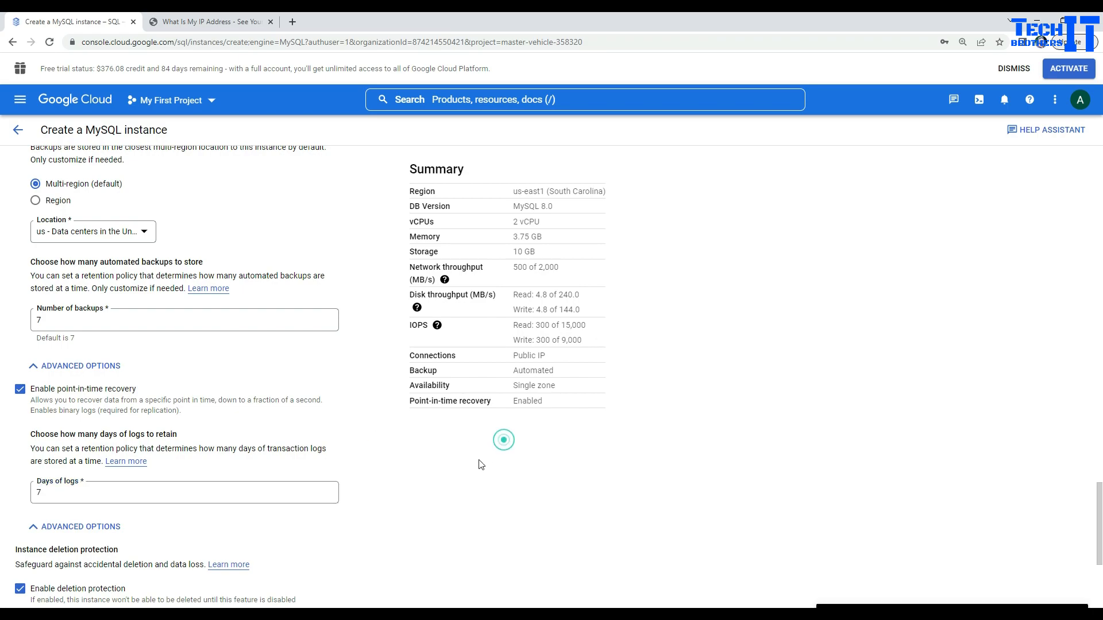
Step: Set the instance's zonal availability to Multiple zones (Highly available)
scroll(494, 448, "up", 4)
scroll(482, 457, "up", 4)
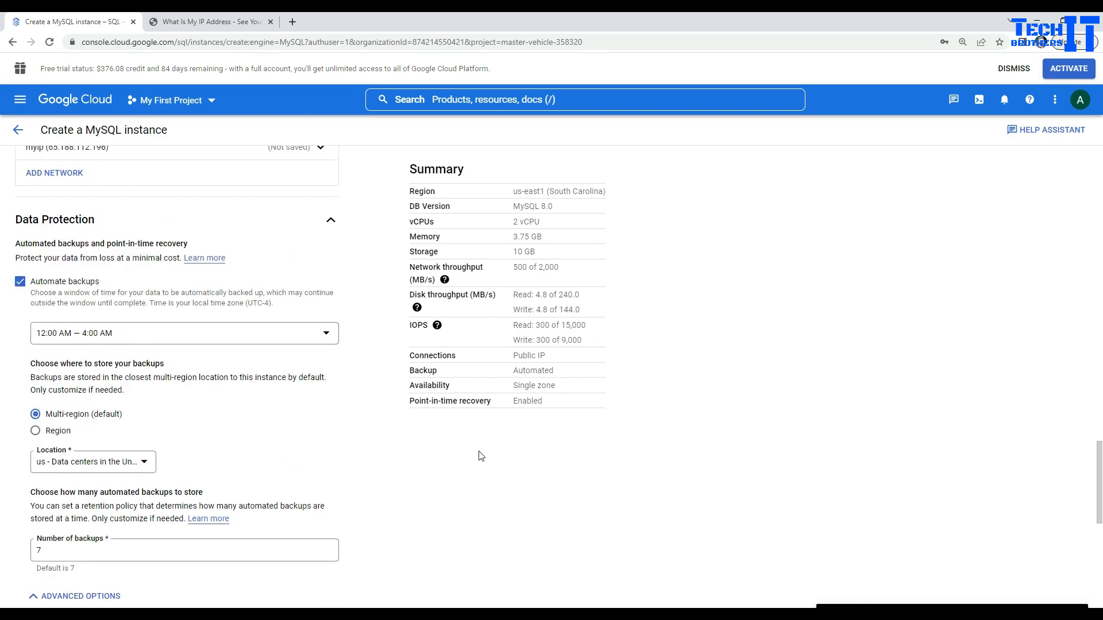
scroll(482, 447, "up", 4)
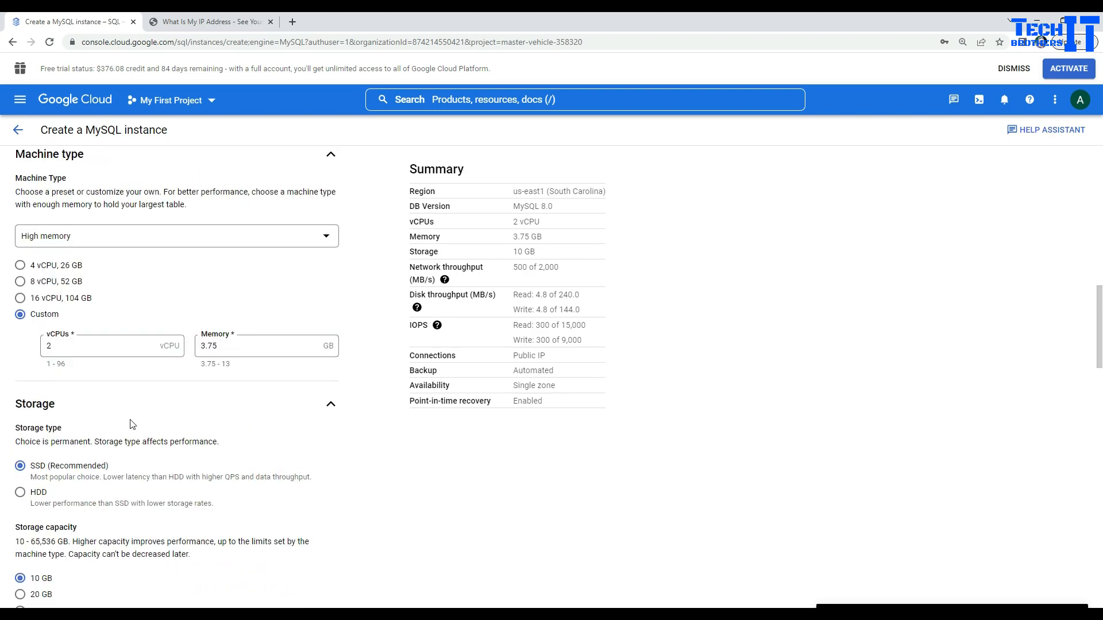
scroll(133, 425, "up", 4)
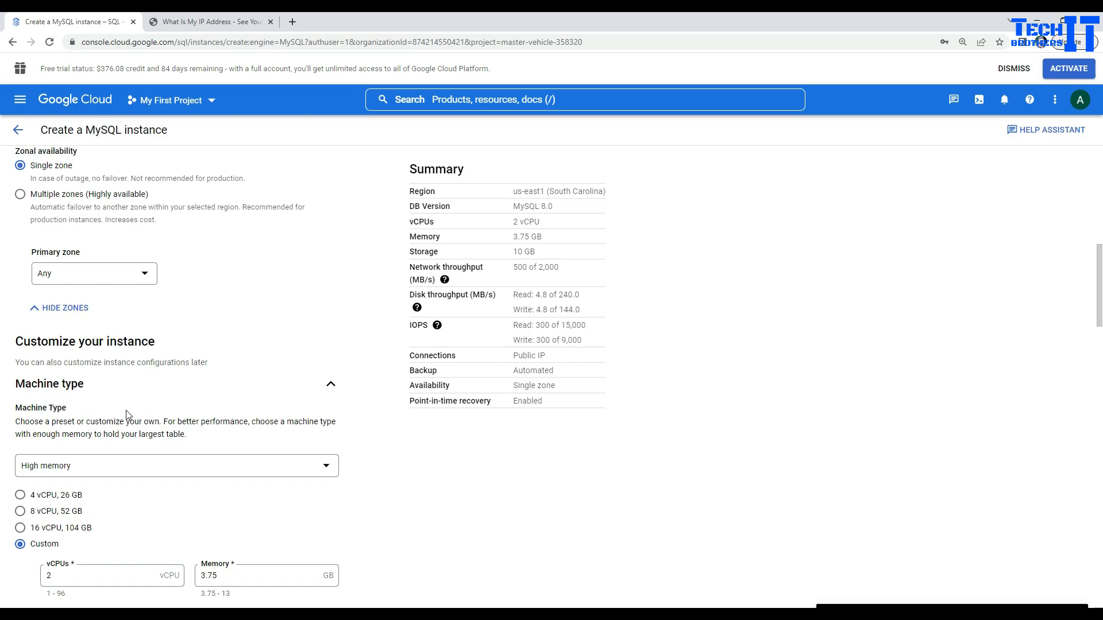
scroll(126, 415, "up", 4)
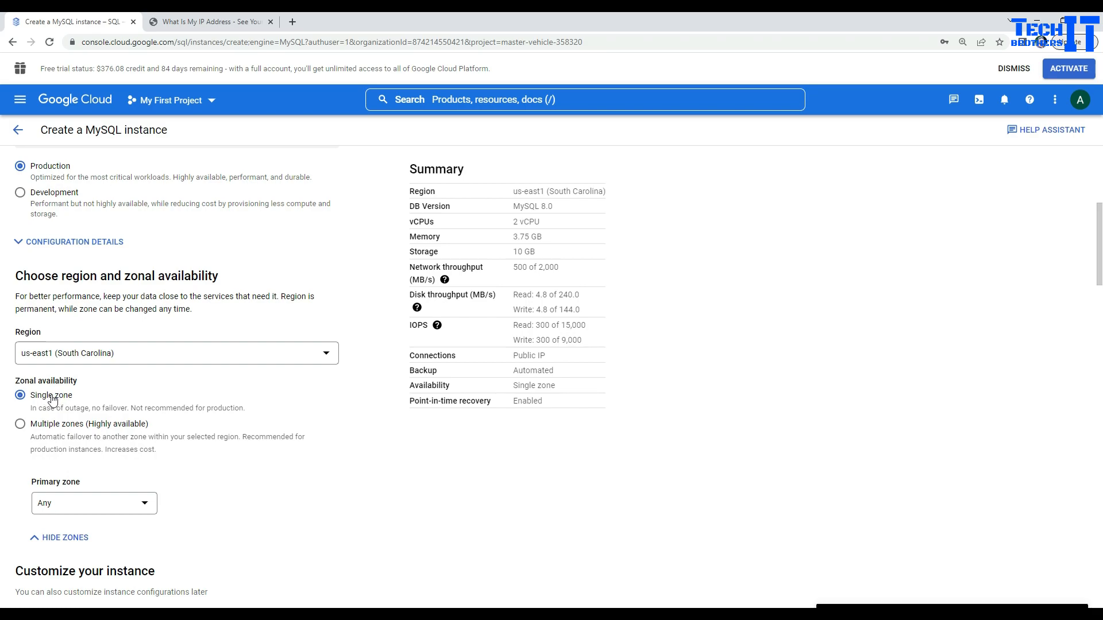
left_click(21, 426)
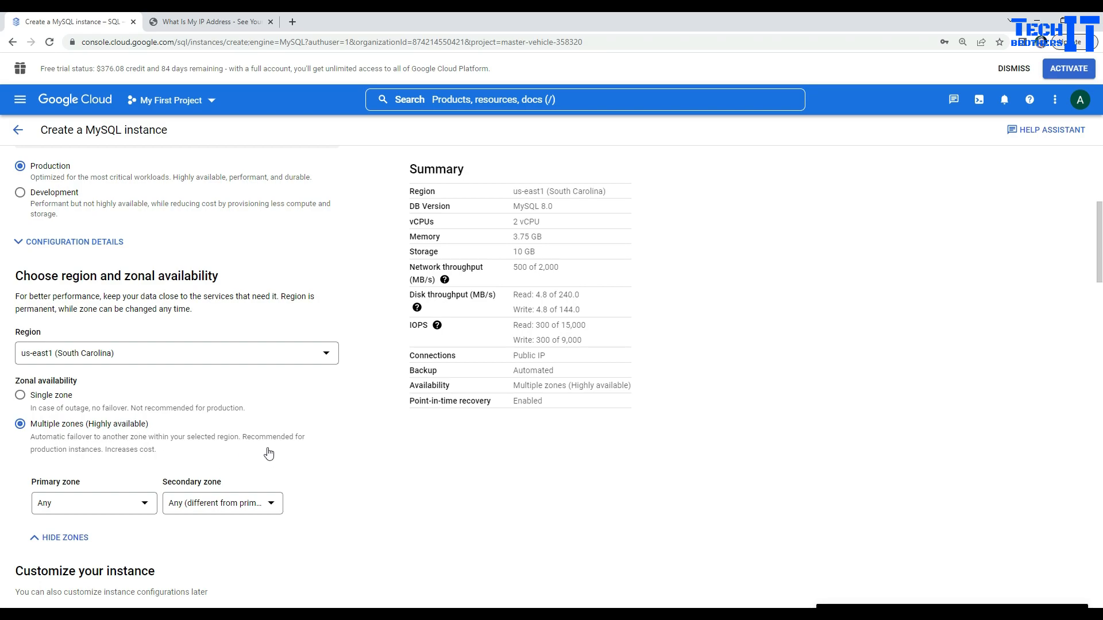
scroll(273, 448, "down", 4)
scroll(274, 447, "down", 15)
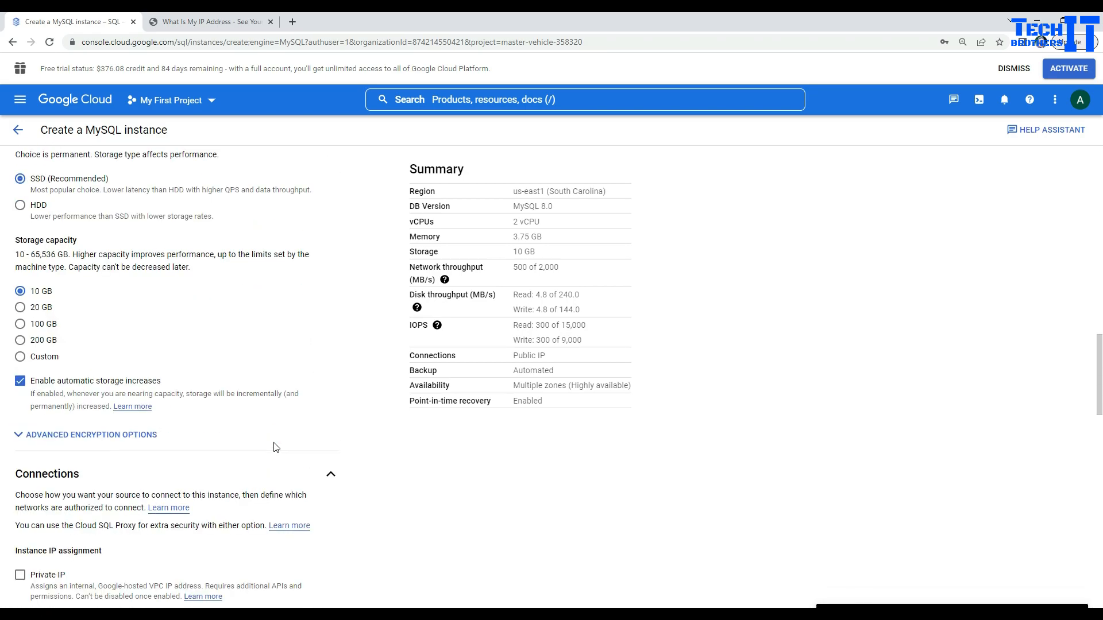
scroll(274, 447, "down", 7)
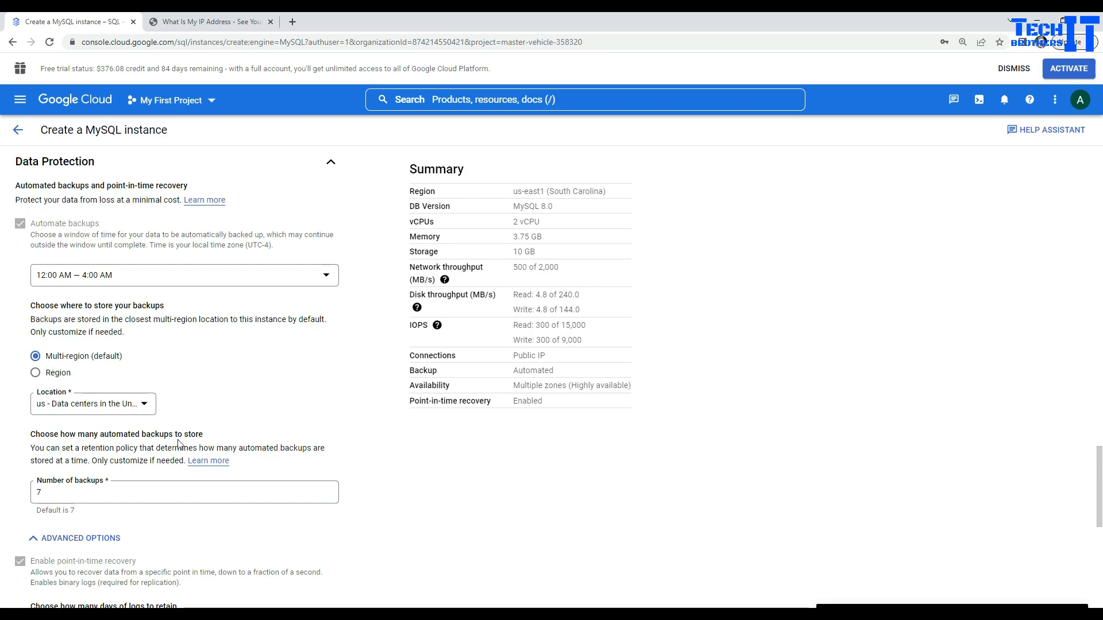
scroll(178, 443, "down", 2)
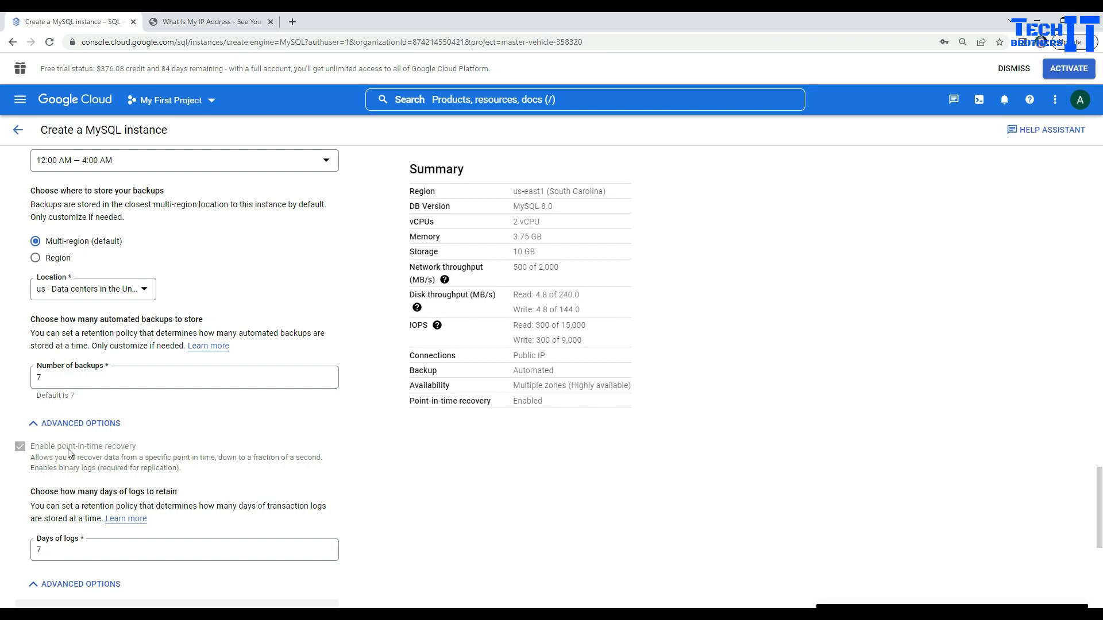
scroll(69, 452, "down", 4)
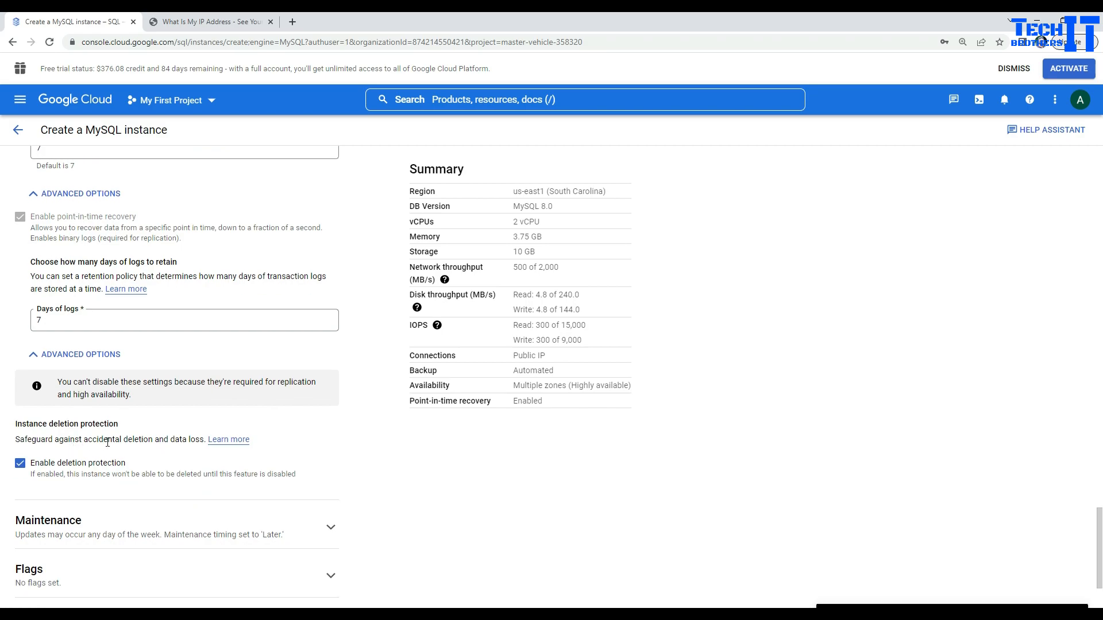
scroll(107, 442, "down", 2)
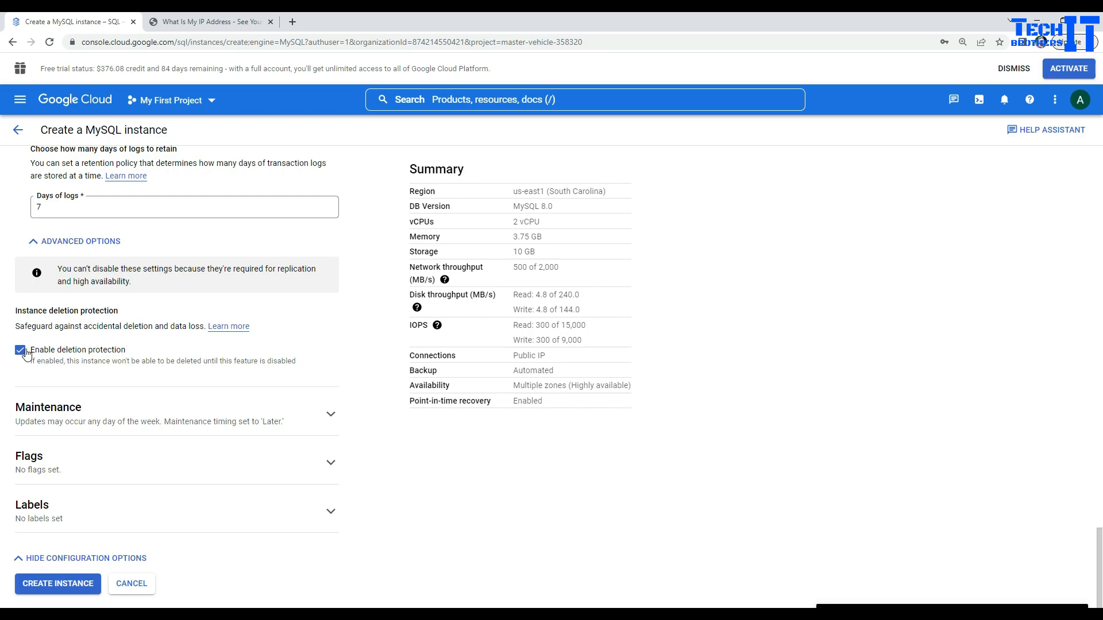
Step: Expand Maintenance and Flags, start a binlog_cache_size flag, then cancel it
left_click(315, 416)
scroll(305, 424, "down", 4)
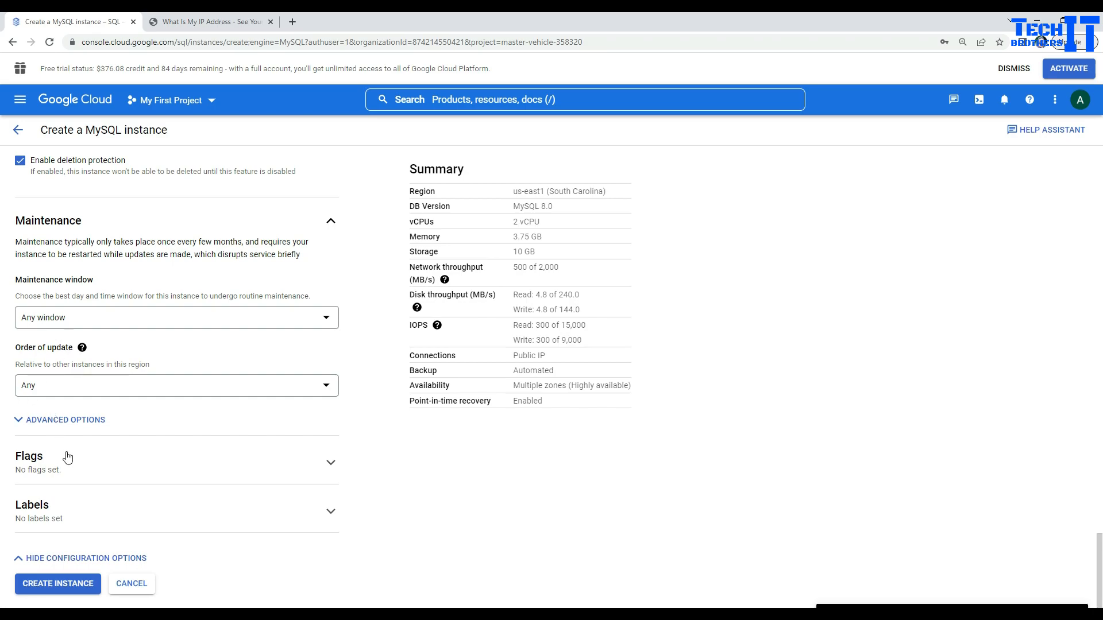
left_click(331, 463)
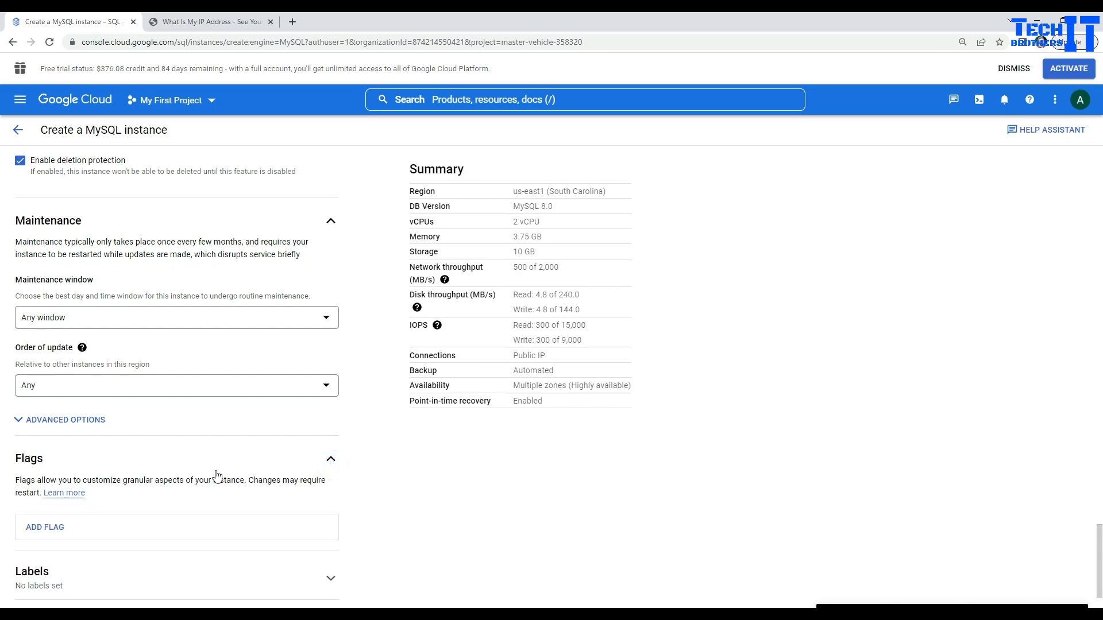
scroll(229, 475, "down", 1)
left_click(49, 464)
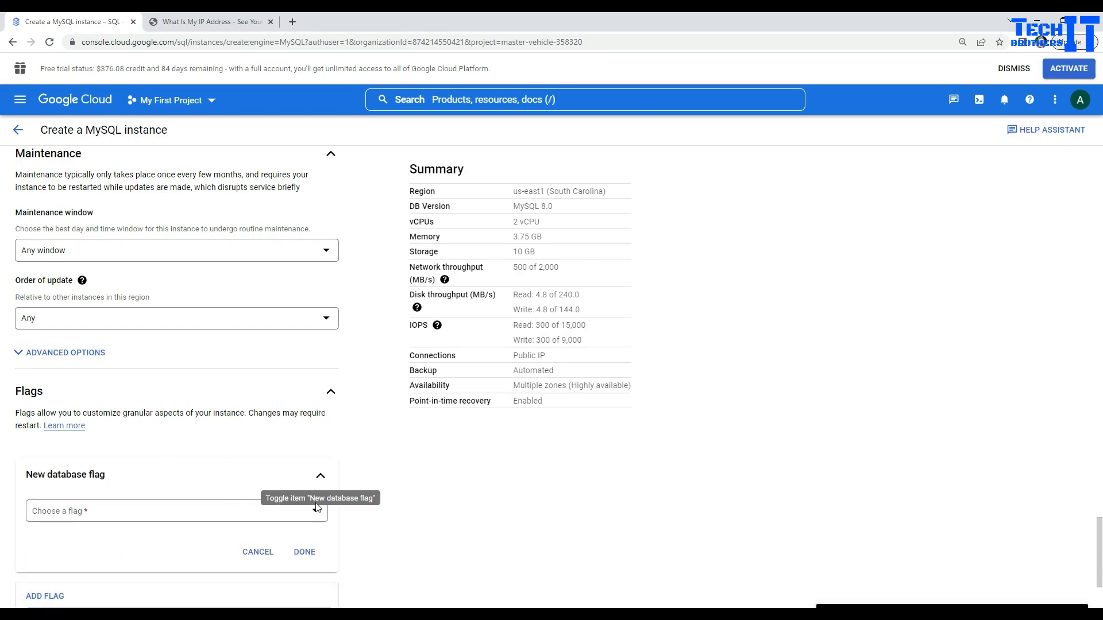
left_click(313, 510)
left_click(314, 511)
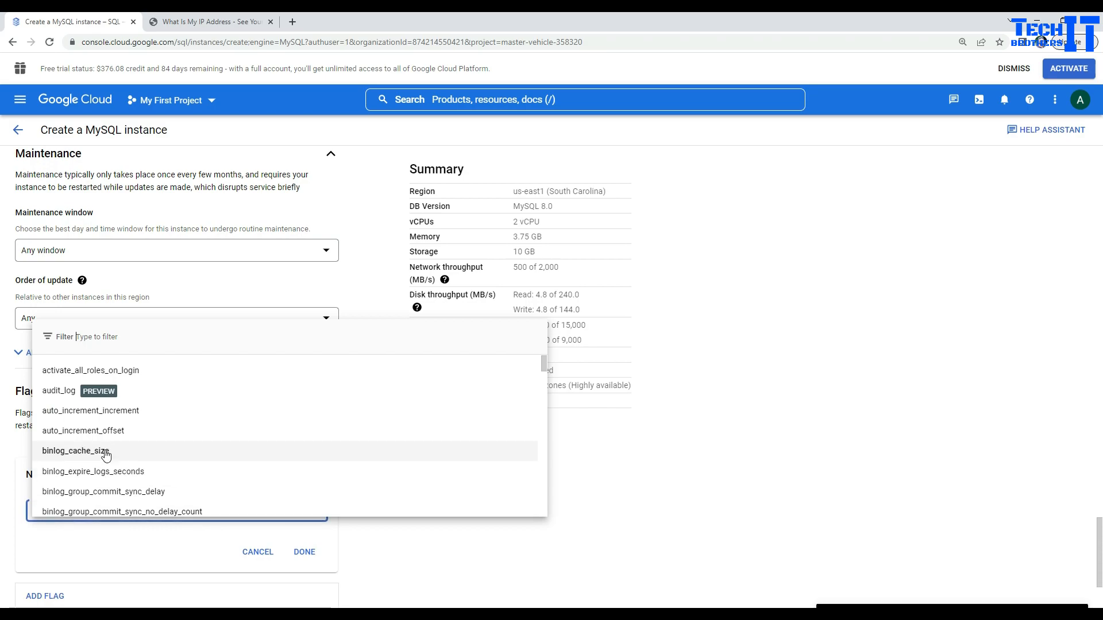
left_click(103, 453)
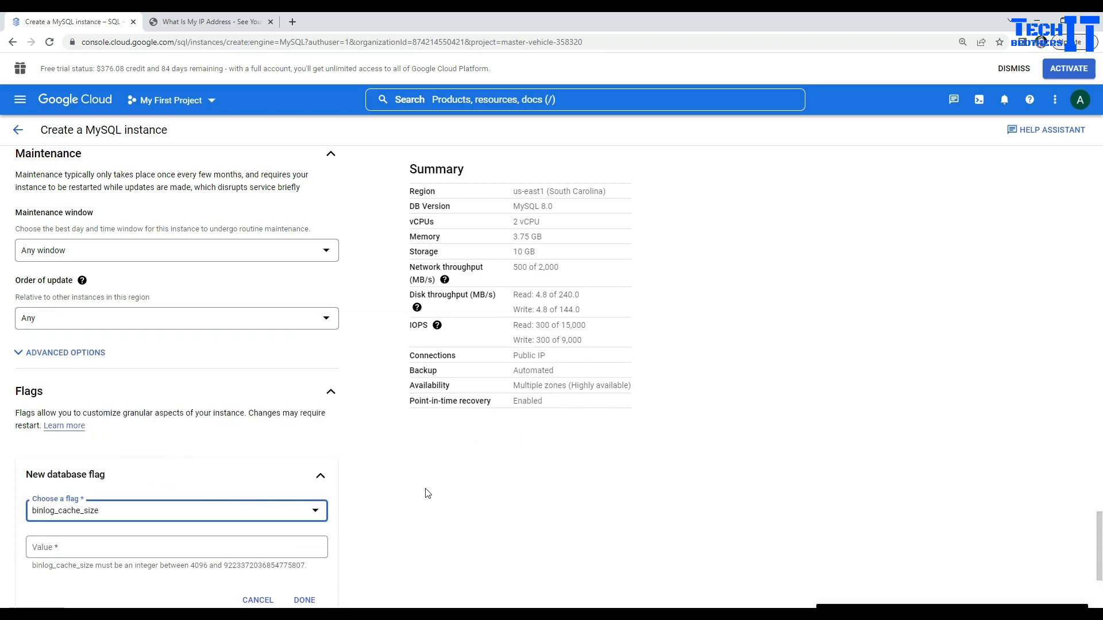
scroll(126, 491, "down", 1)
scroll(126, 491, "down", 1)
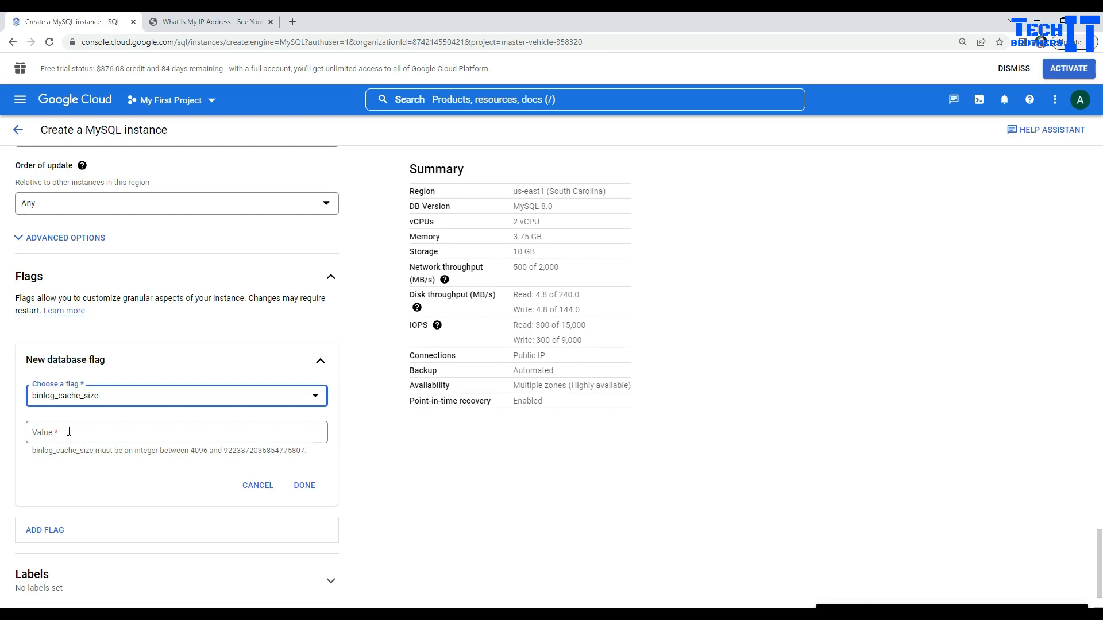
left_click(258, 486)
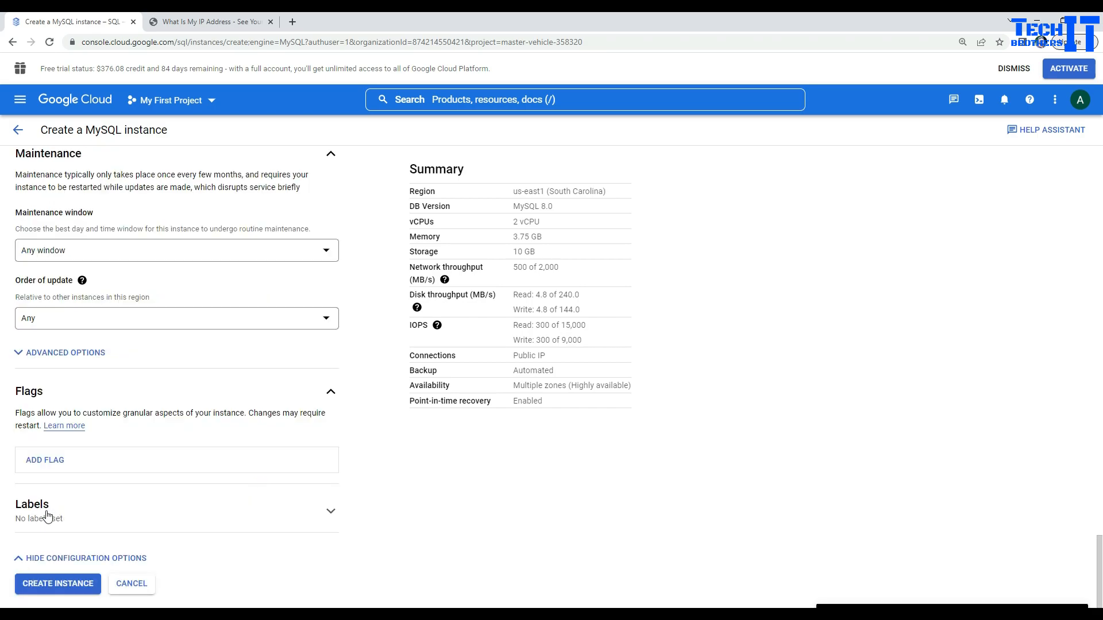
Step: Review the Summary panel's availability and point-in-time recovery lines
scroll(568, 451, "up", 3)
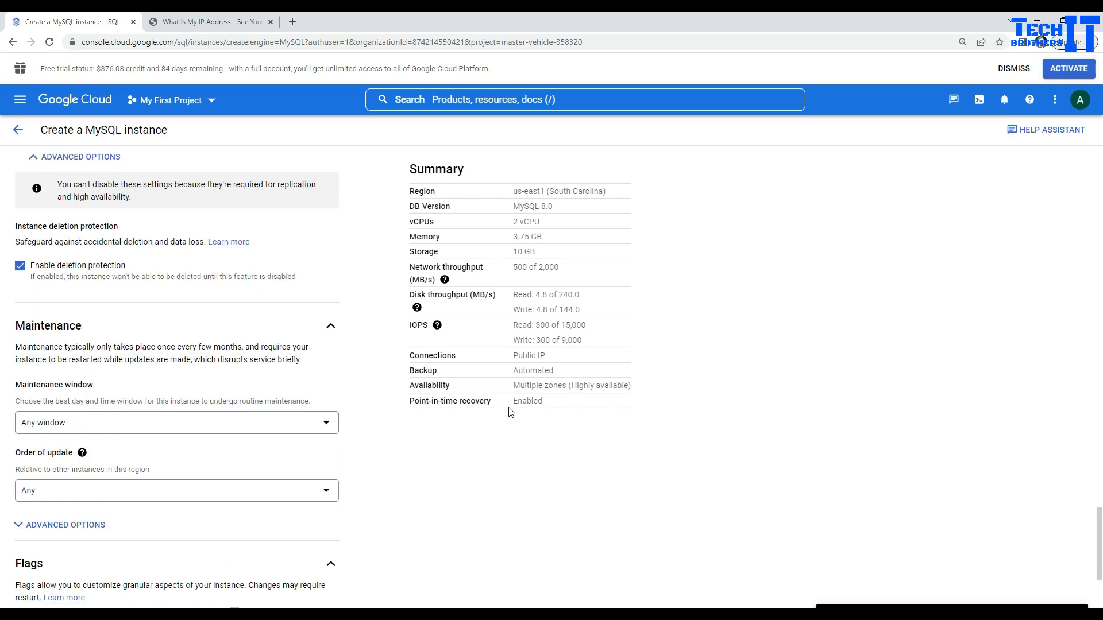
left_click_drag(517, 385, 514, 402)
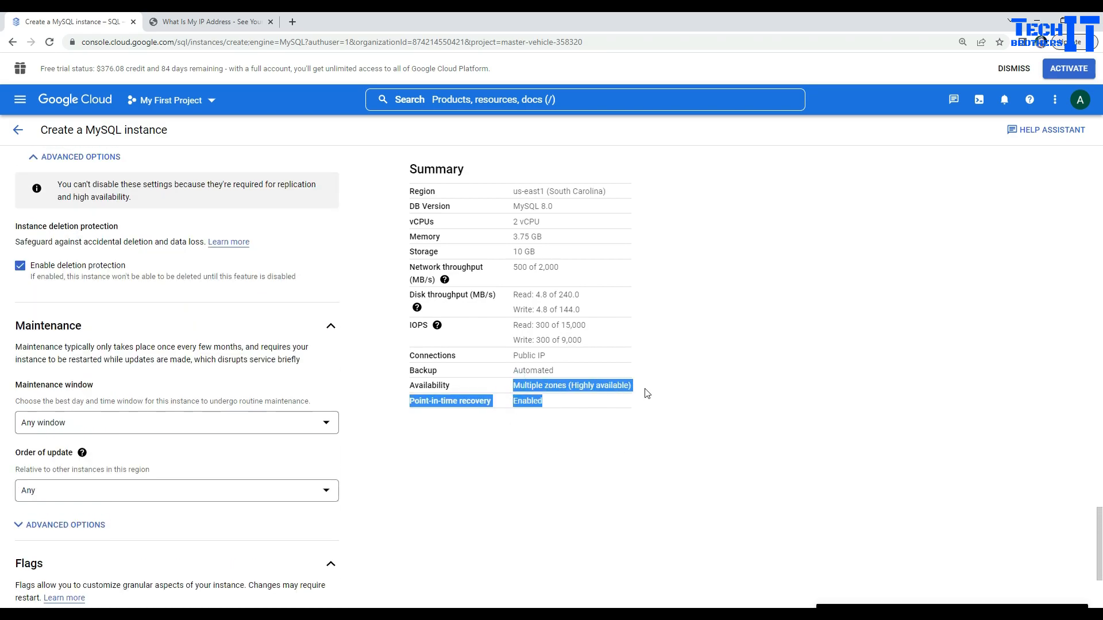
left_click(522, 423)
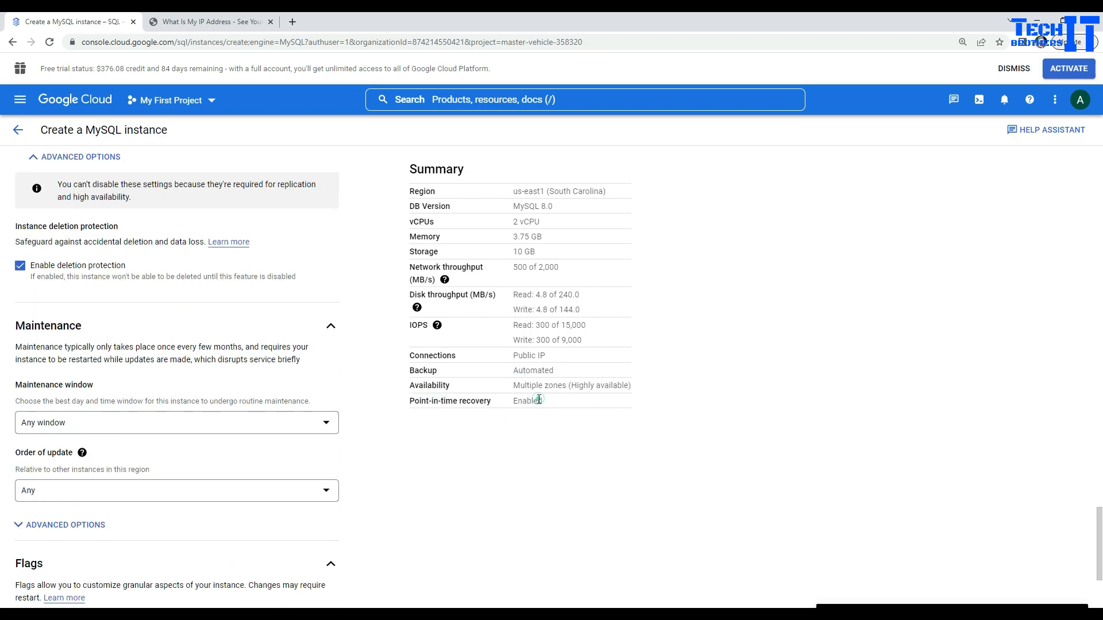
left_click(546, 453)
scroll(551, 459, "up", 4)
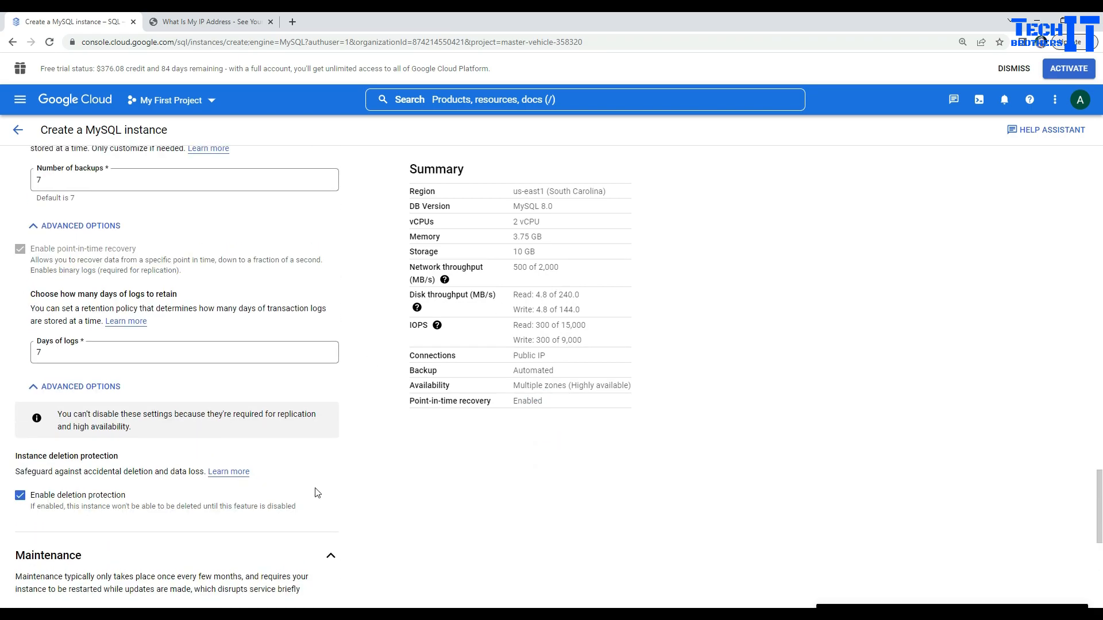
scroll(322, 459, "down", 7)
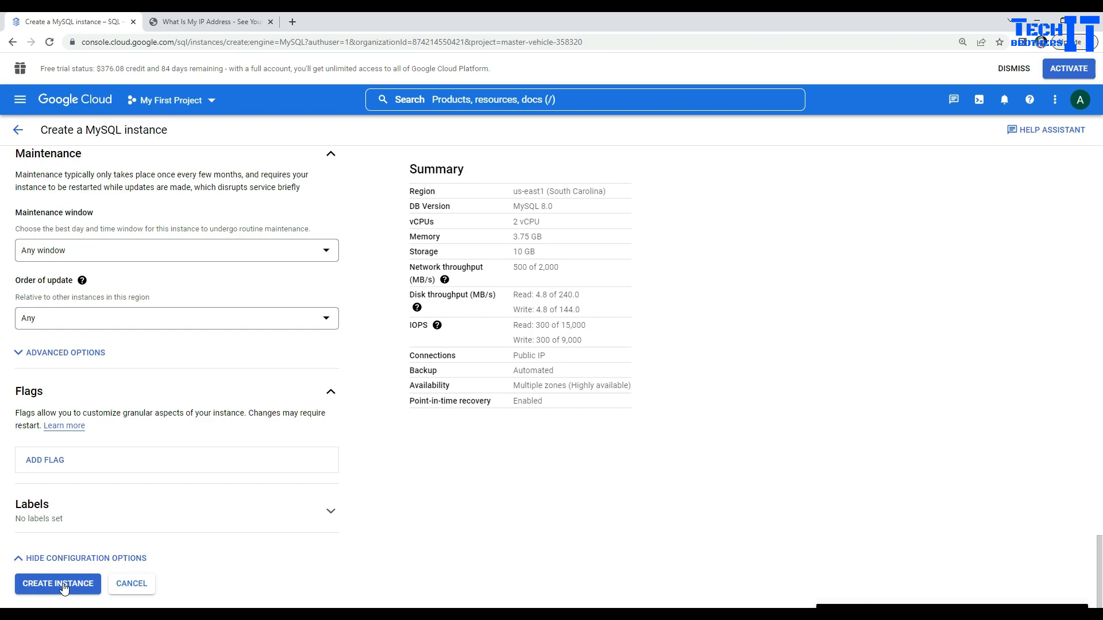
Step: Create the instance and go to the SQL instances list
left_click(64, 584)
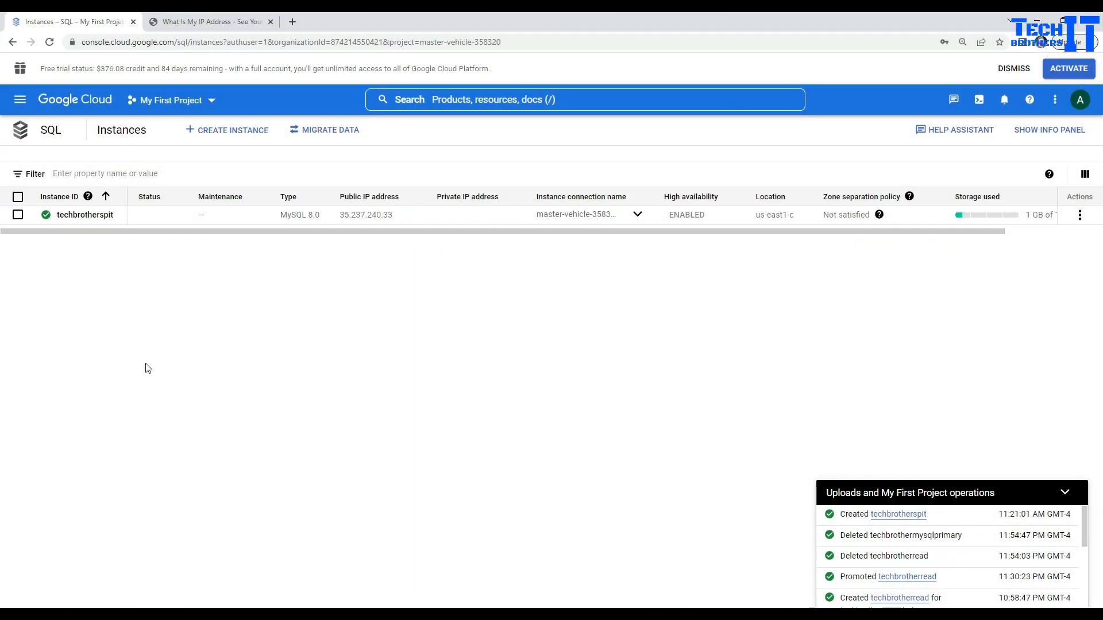
left_click(20, 102)
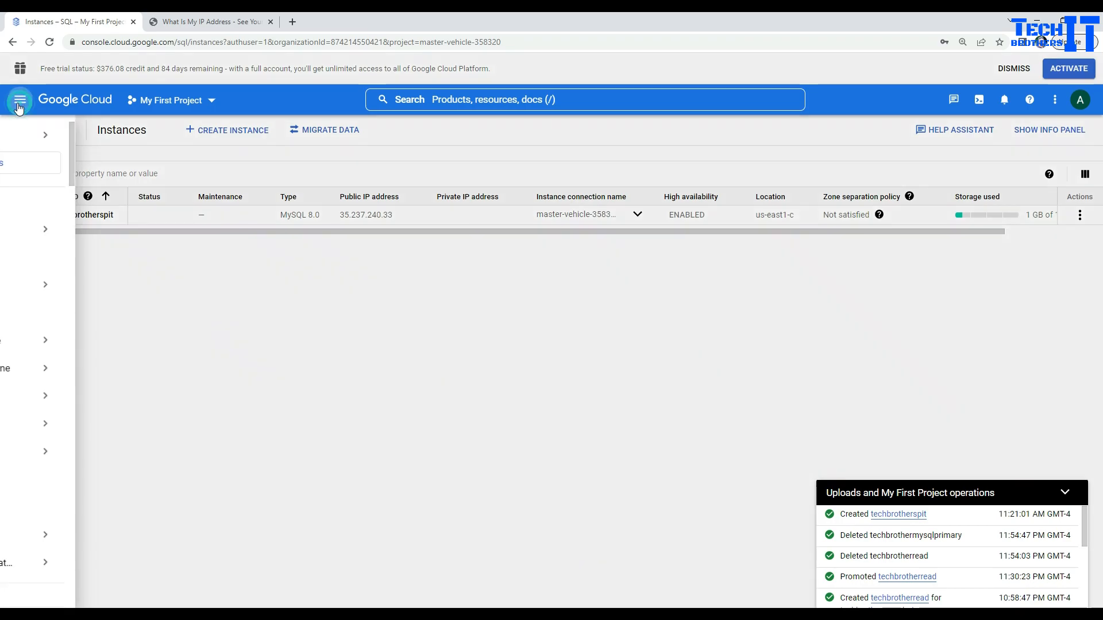
left_click(47, 510)
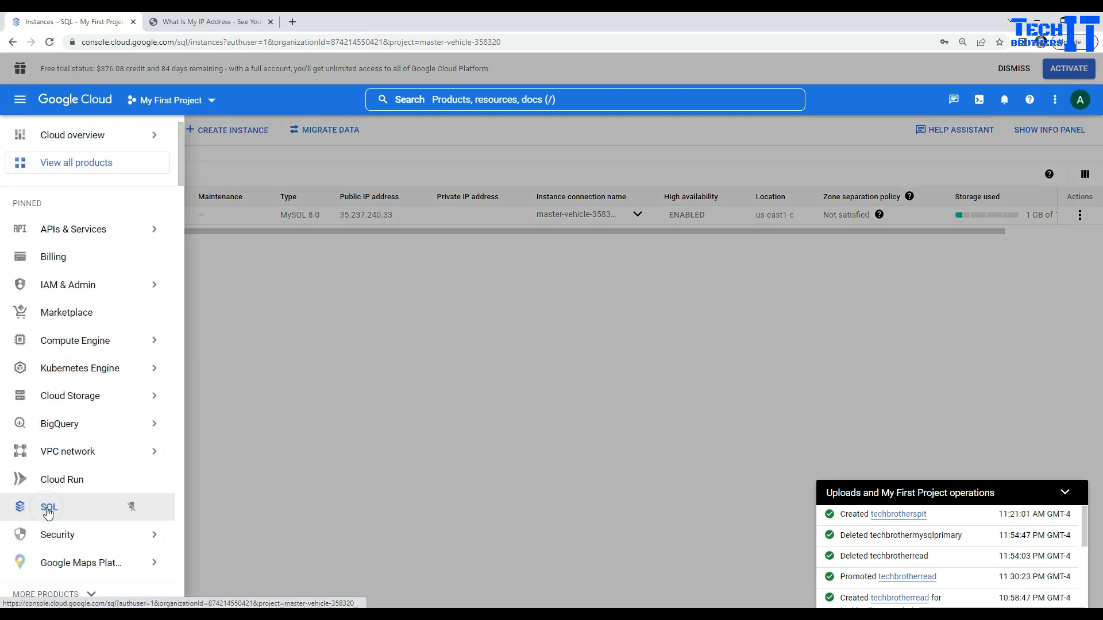
left_click(324, 301)
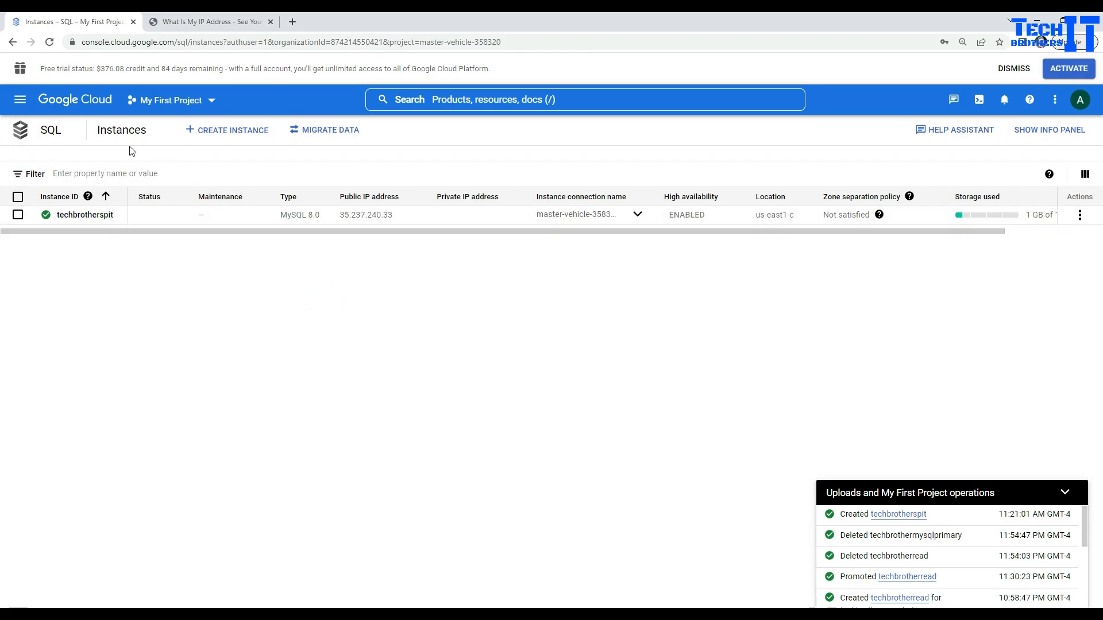
left_click(478, 310)
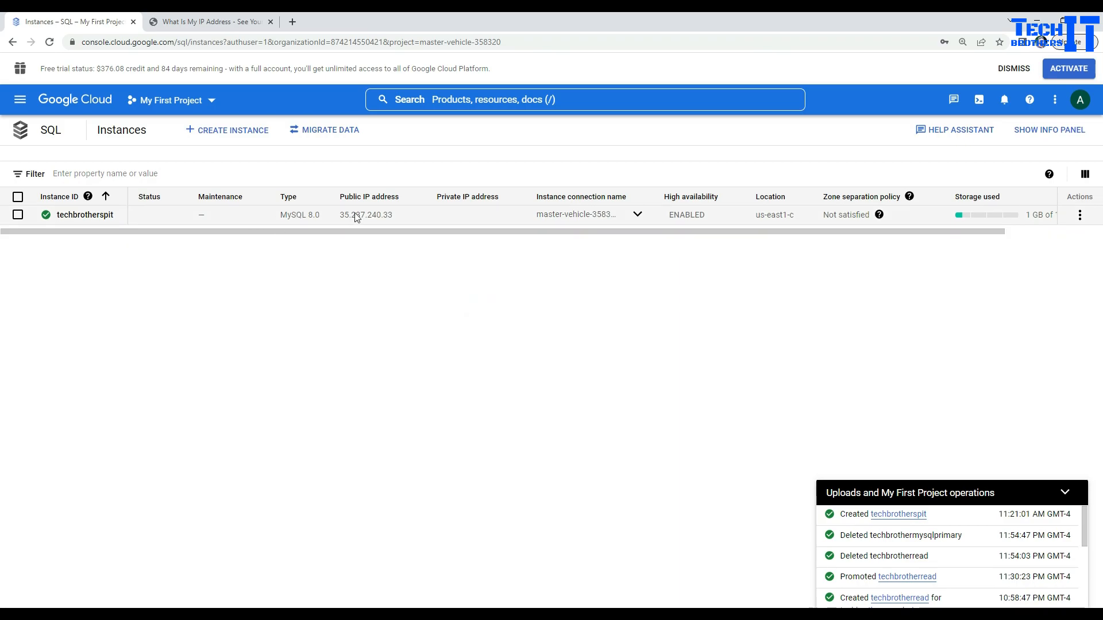
Step: Open the techbrotherspit overview and copy its public IP 35.237.240.33
left_click(87, 214)
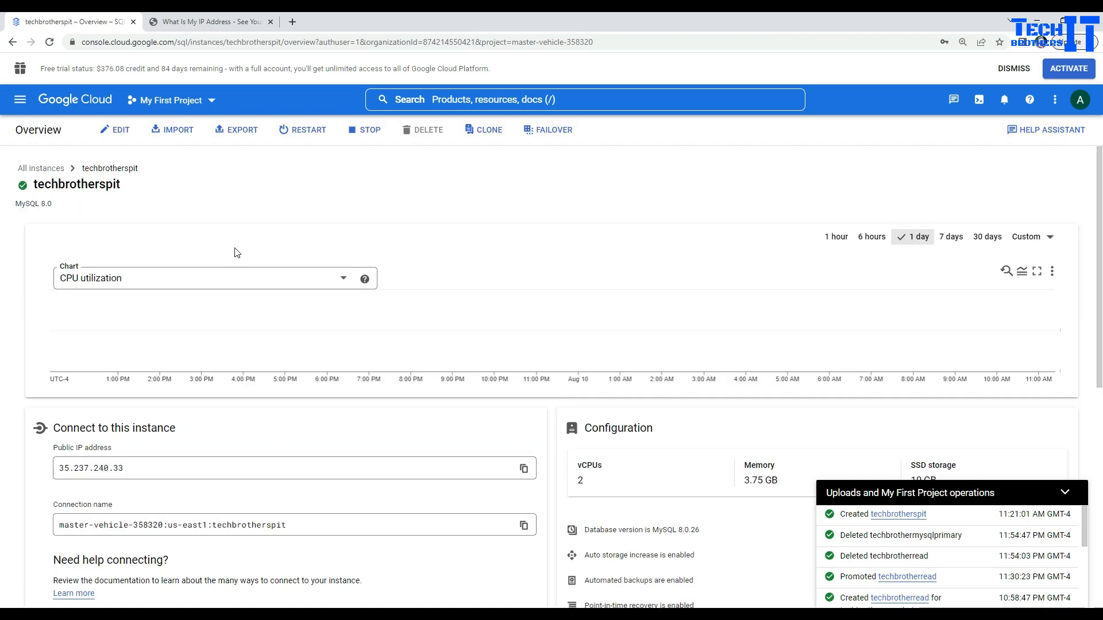
double_click(143, 467)
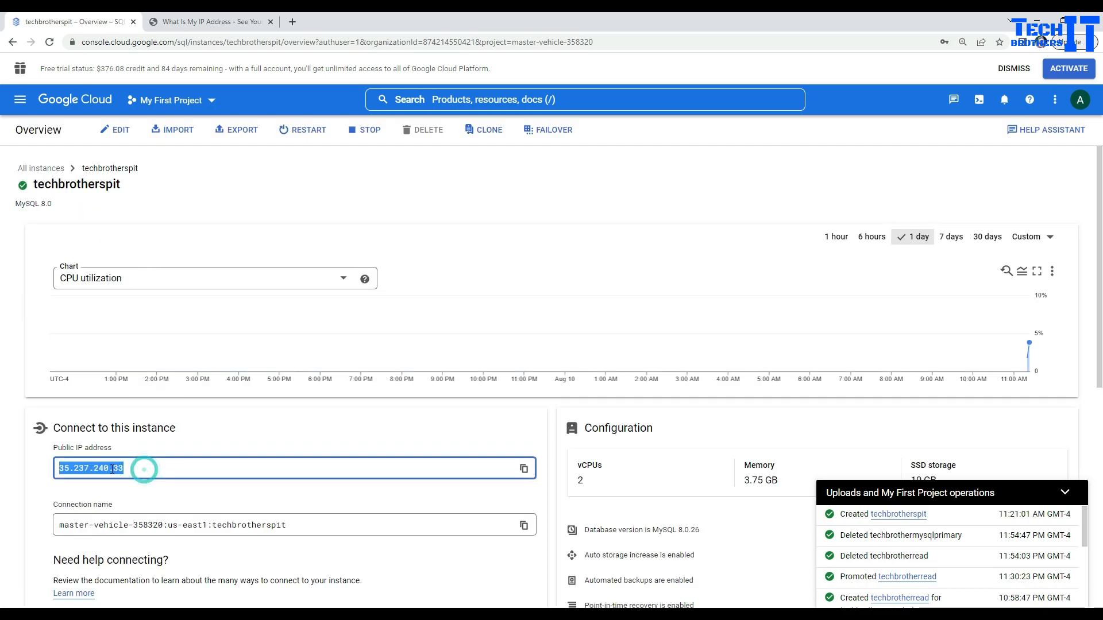
right_click(141, 468)
left_click(135, 480)
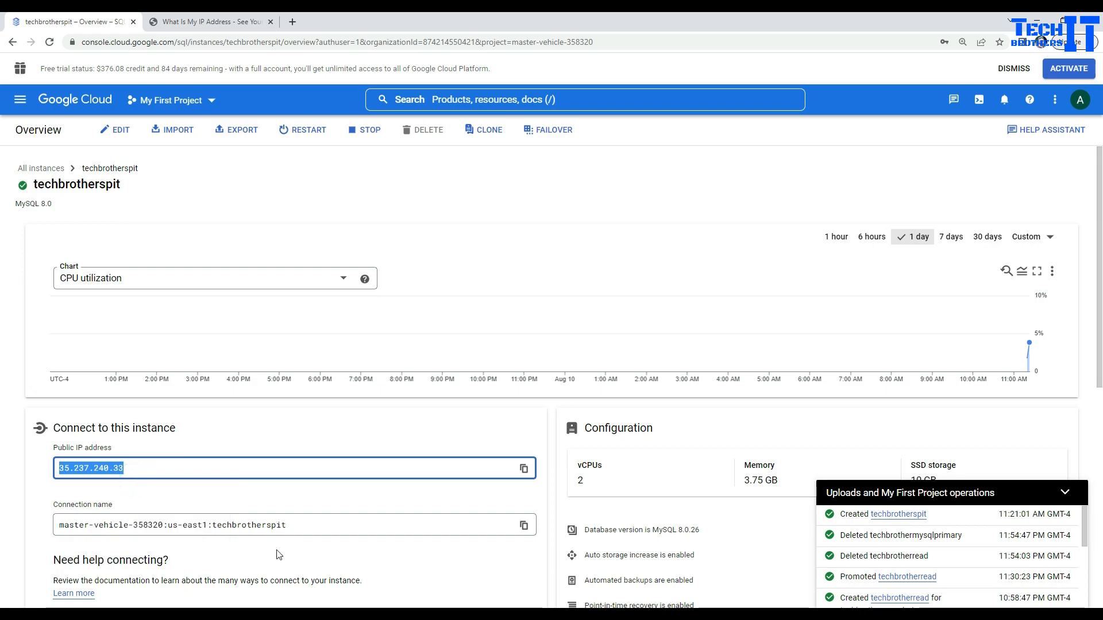
Step: Launch HeidiSQL and delete the old mysqlgcp session
key("super")
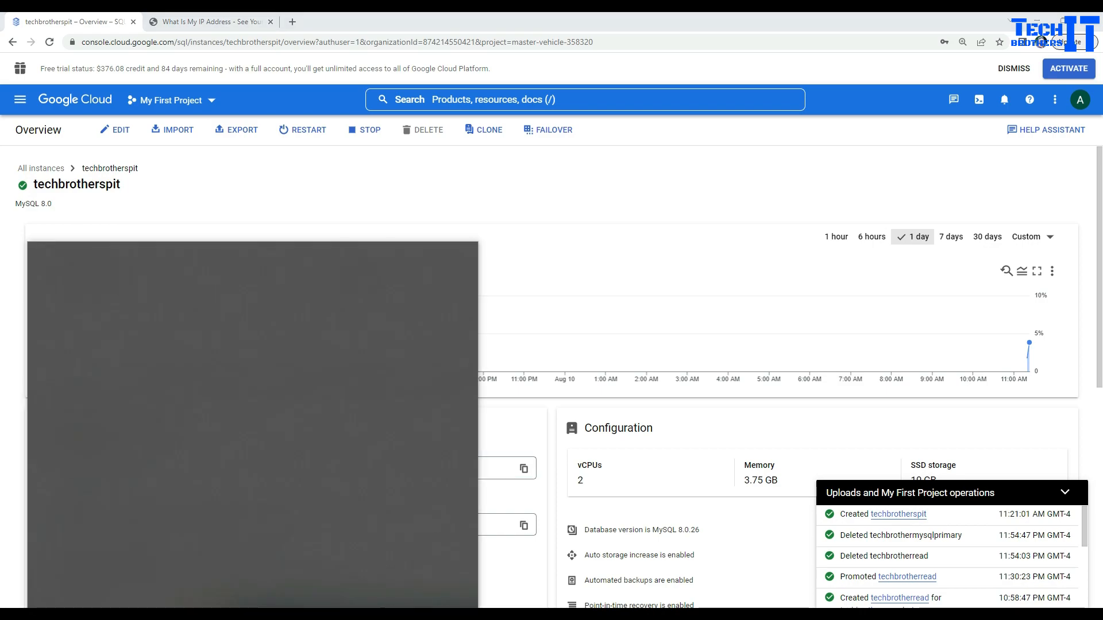
type("heid")
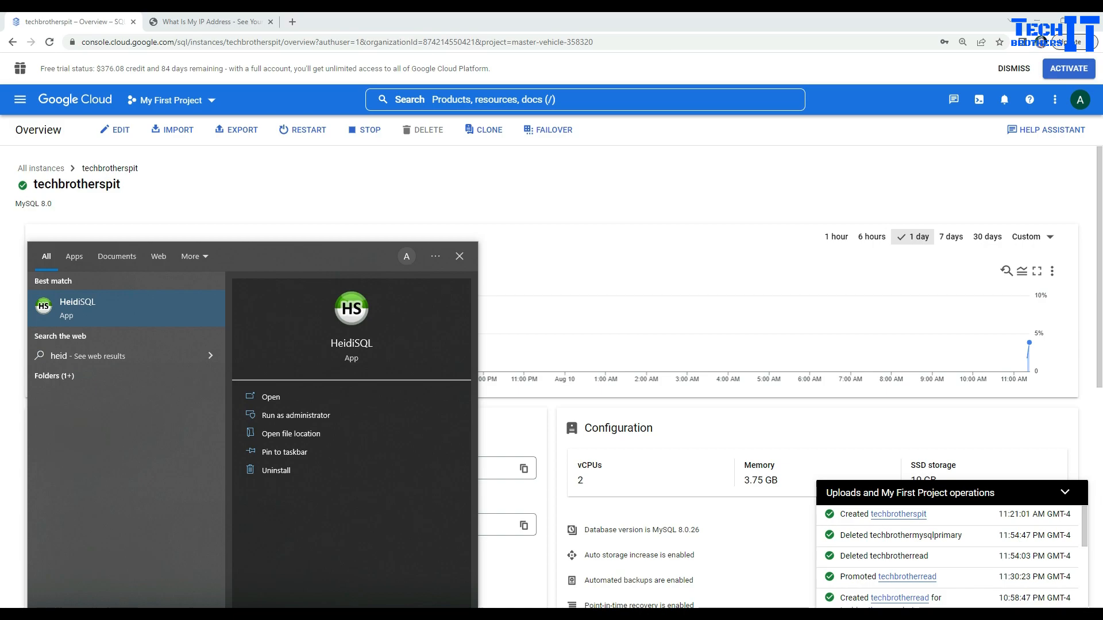
left_click(121, 307)
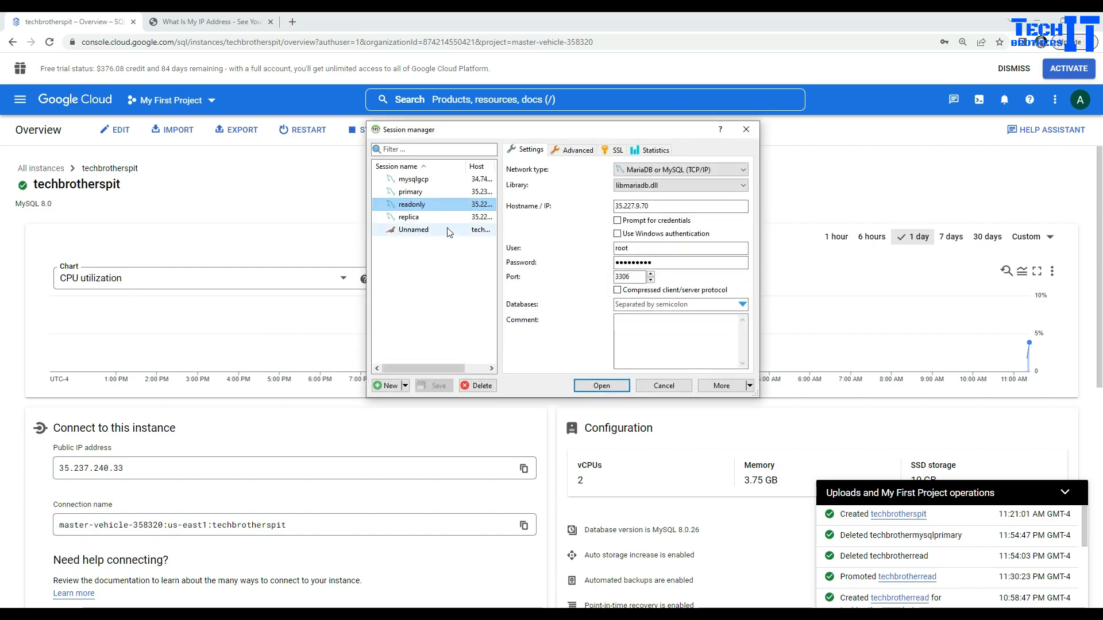
left_click(435, 182)
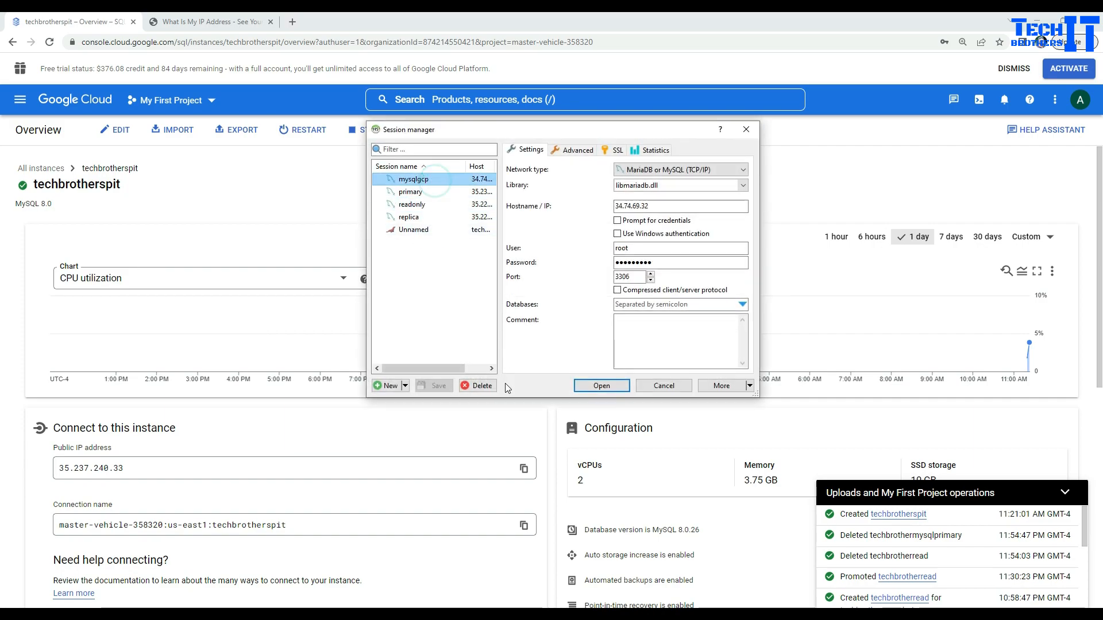
left_click(488, 385)
left_click(582, 317)
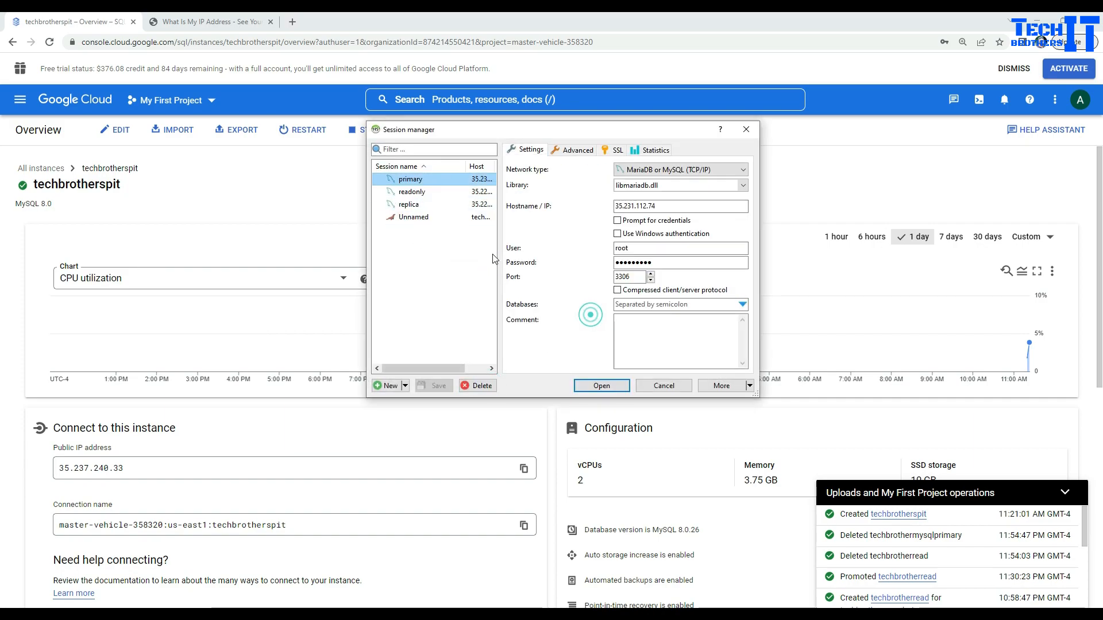
Step: Create a MySQPit session for host 35.237.240.33 with the root password, save it, and connect
left_click(386, 386)
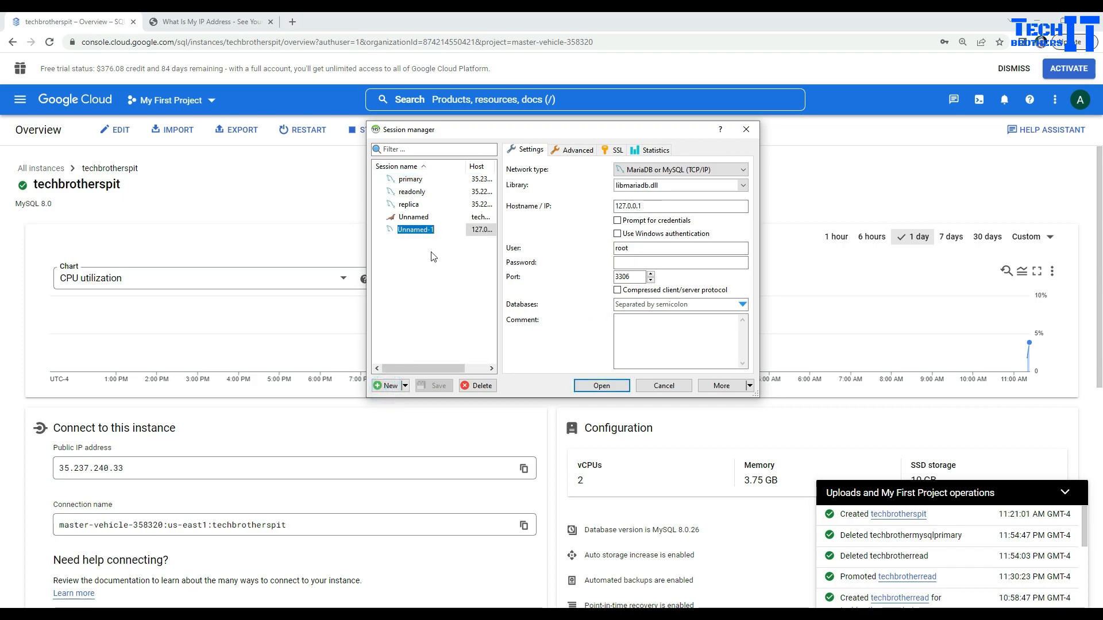
type("MySQPit")
double_click(658, 205)
key("ctrl+v")
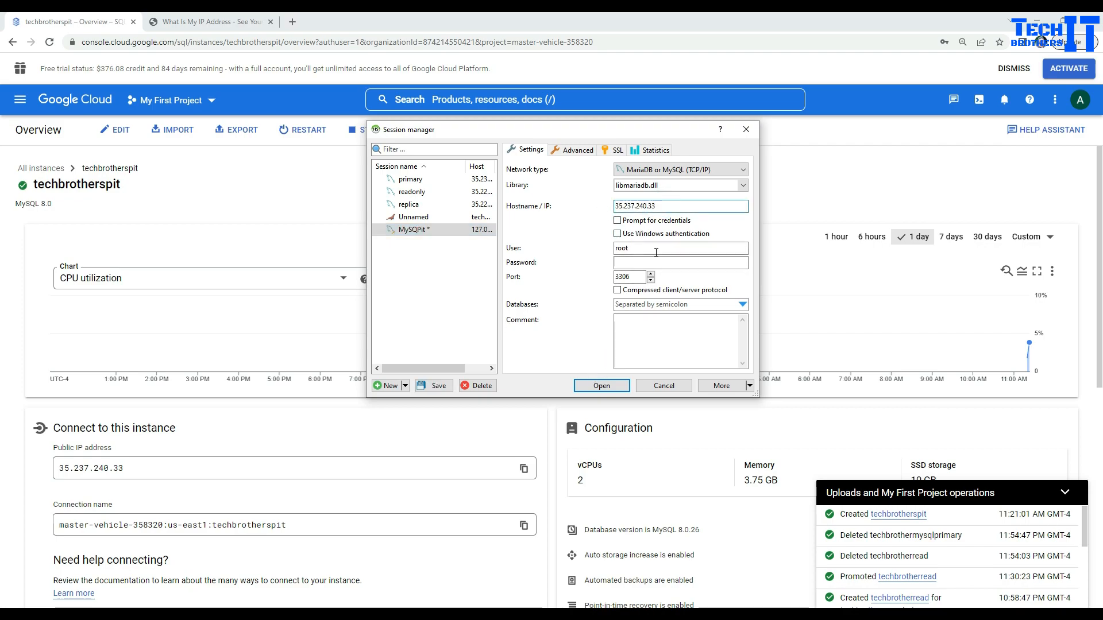
left_click(644, 266)
type("p")
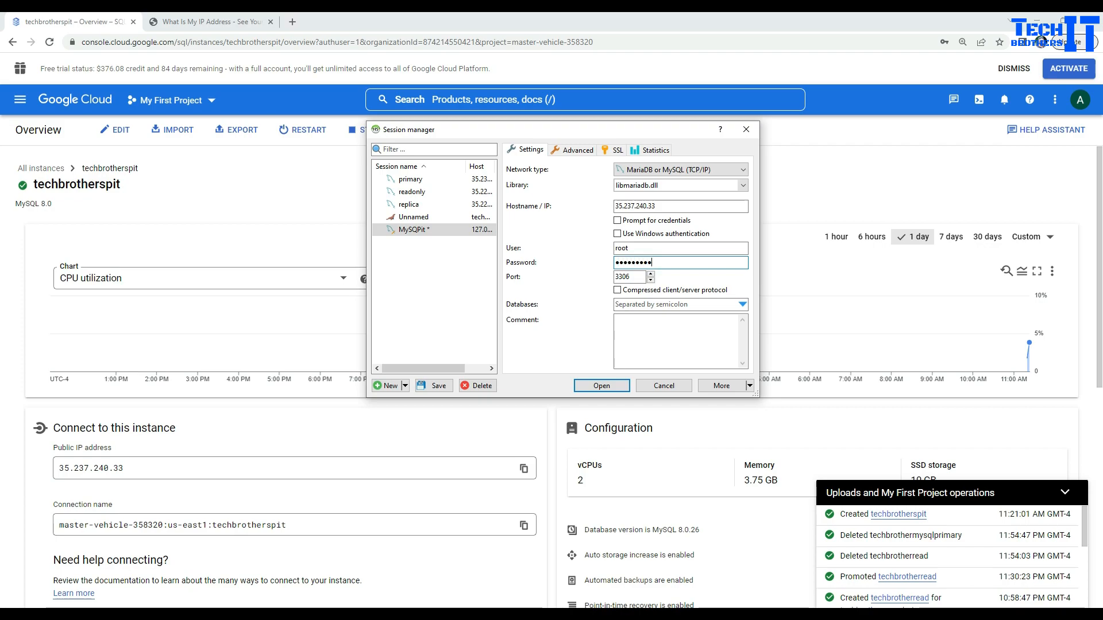
key("Return")
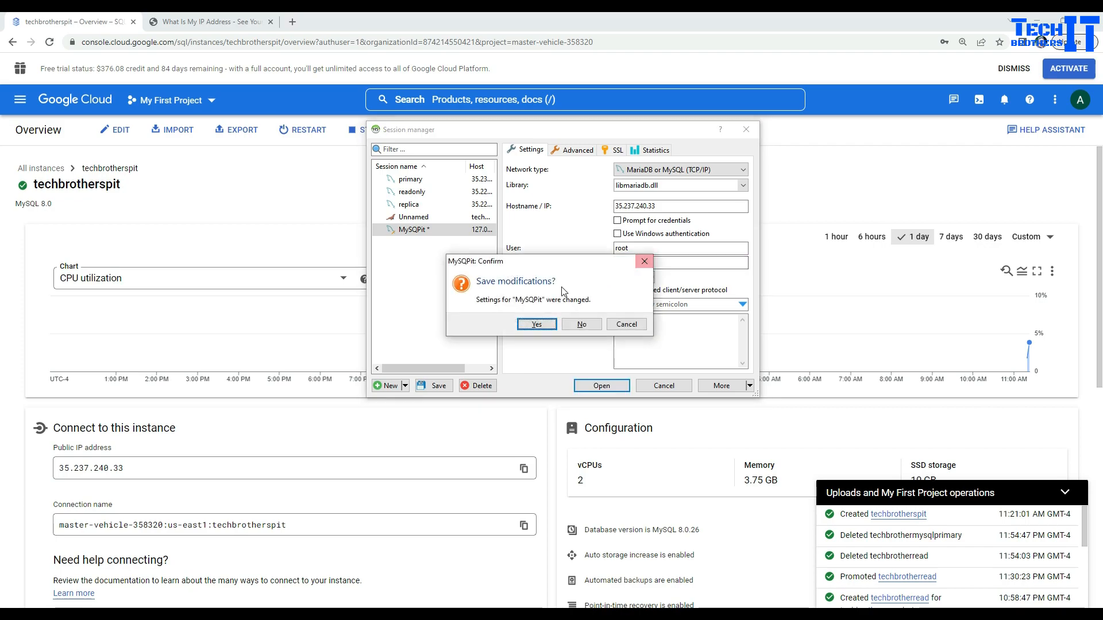
left_click(535, 324)
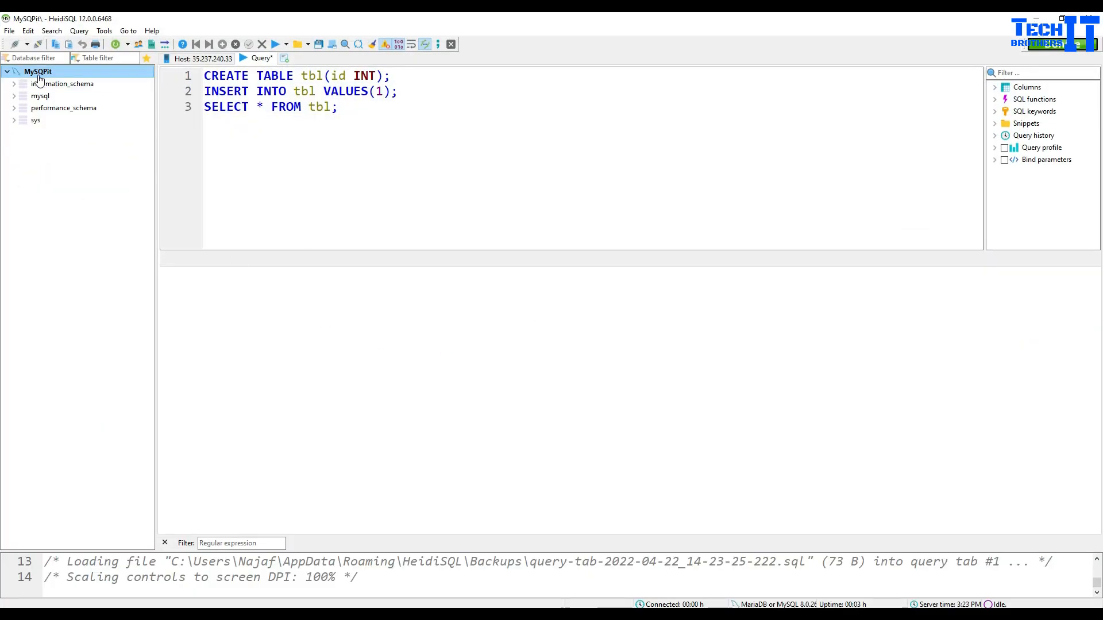
Step: Replace the old query with 'create database test' and execute it
left_click(340, 115)
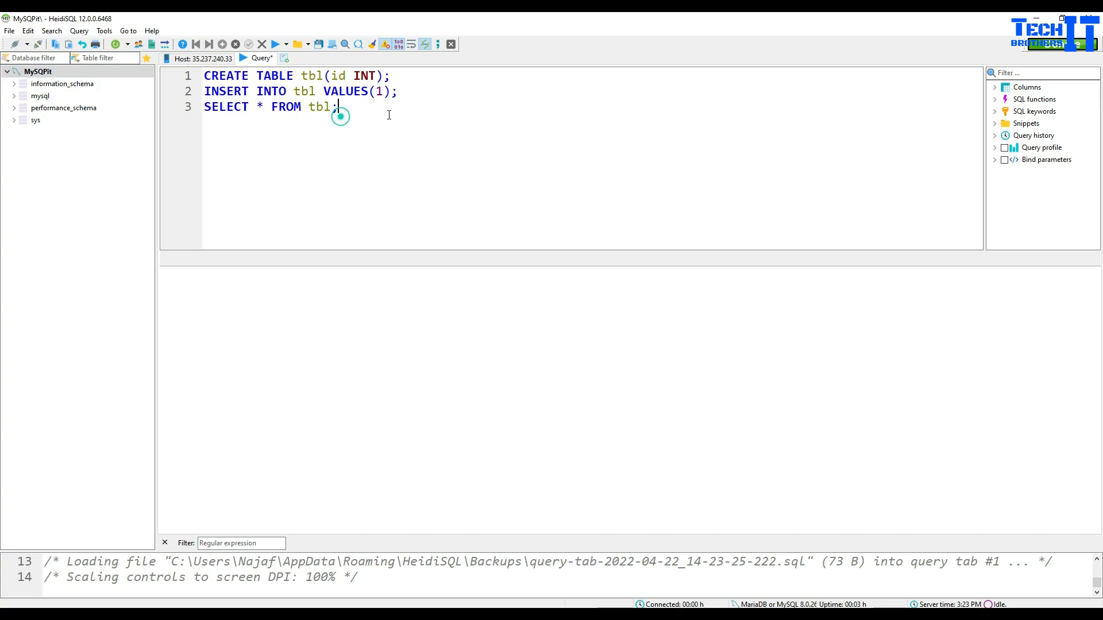
left_click_drag(389, 115, 191, 77)
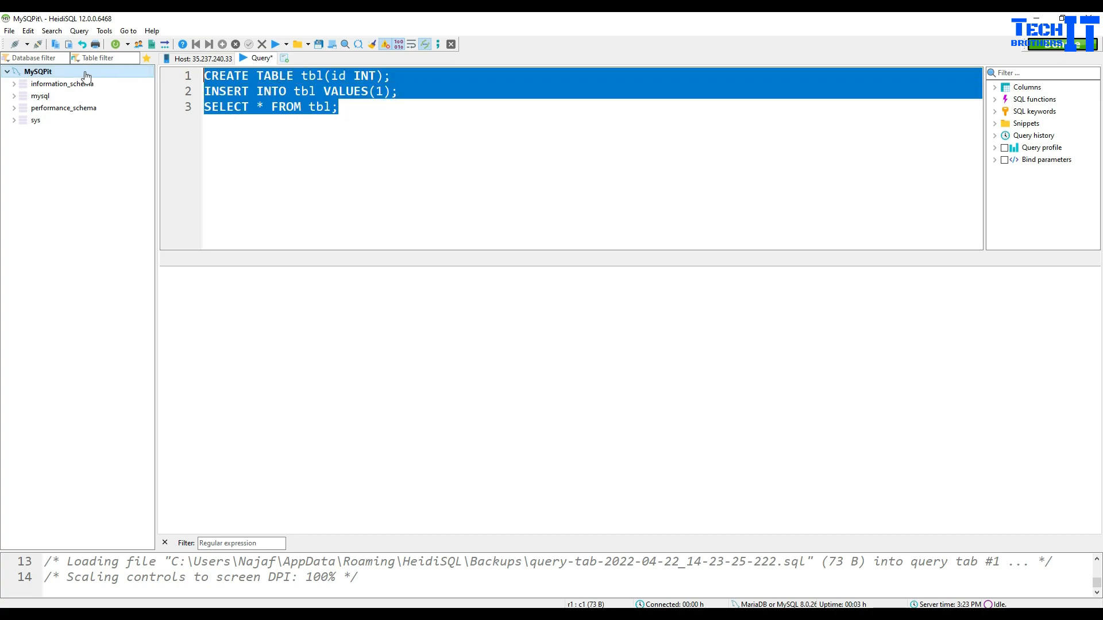
left_click(362, 113)
left_click_drag(386, 112, 195, 78)
key("Delete")
type("create datab")
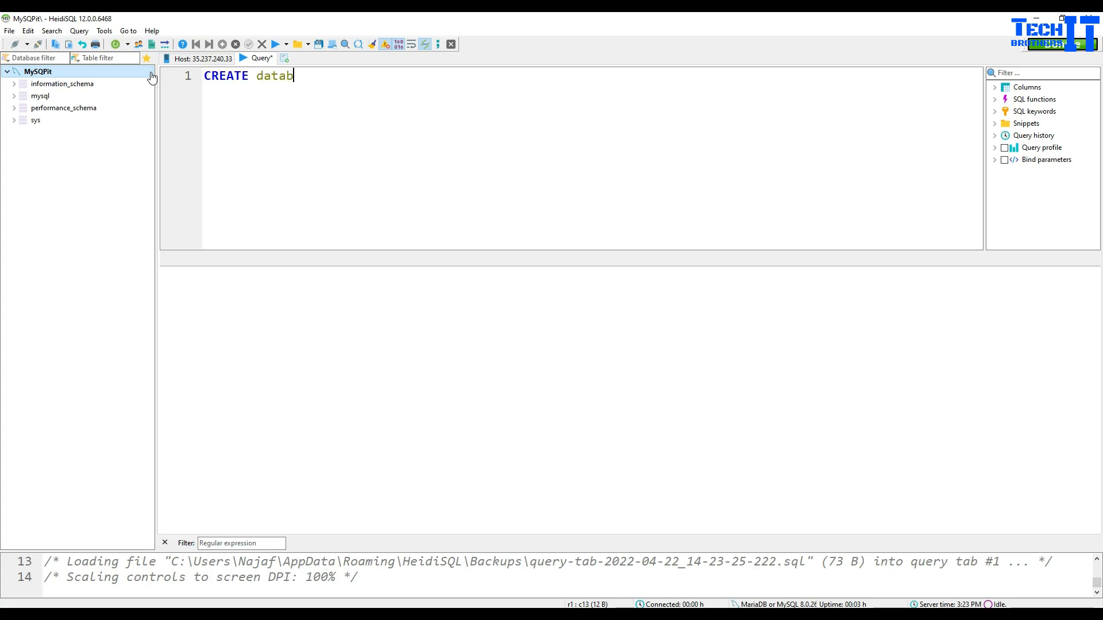
type("ase test")
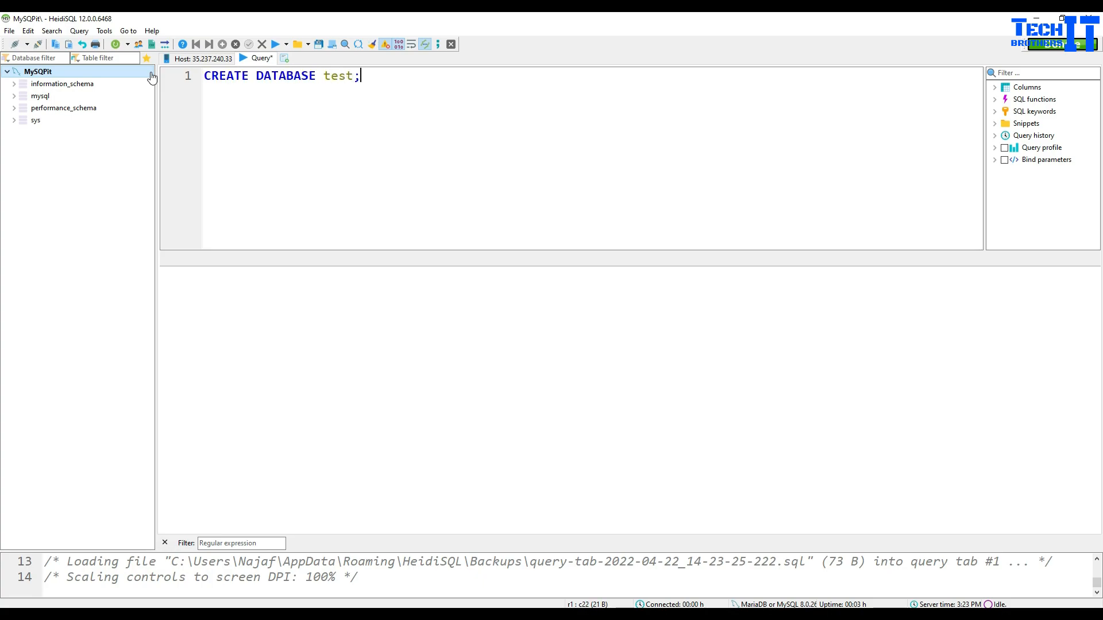
left_click(276, 45)
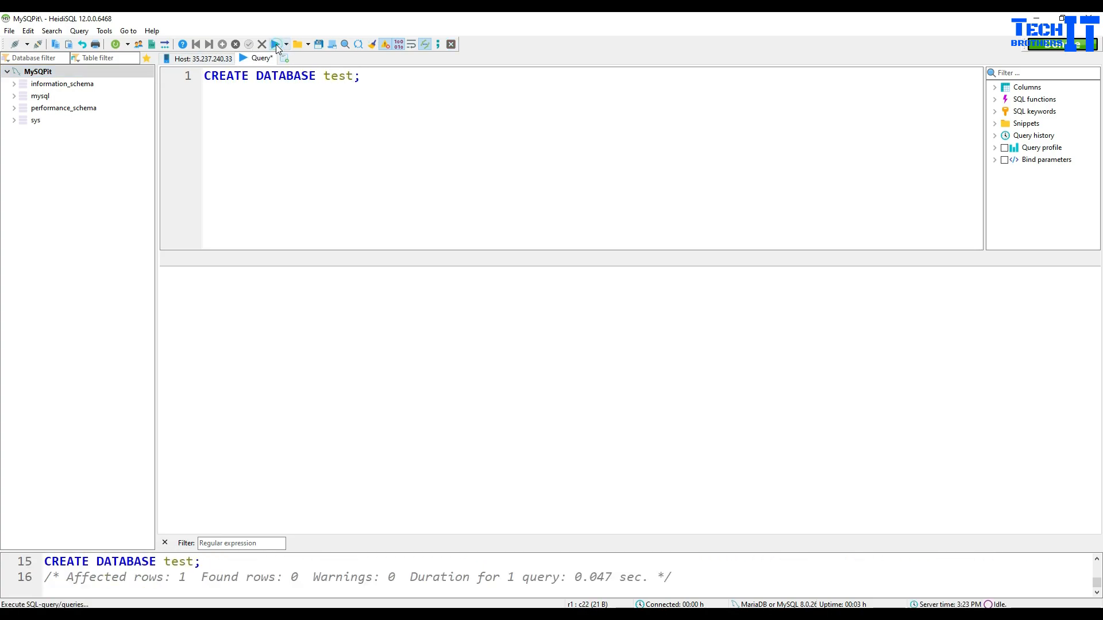
Step: Refresh the MySQPit connection, select the new test database, and clear the query text
right_click(50, 72)
left_click(80, 265)
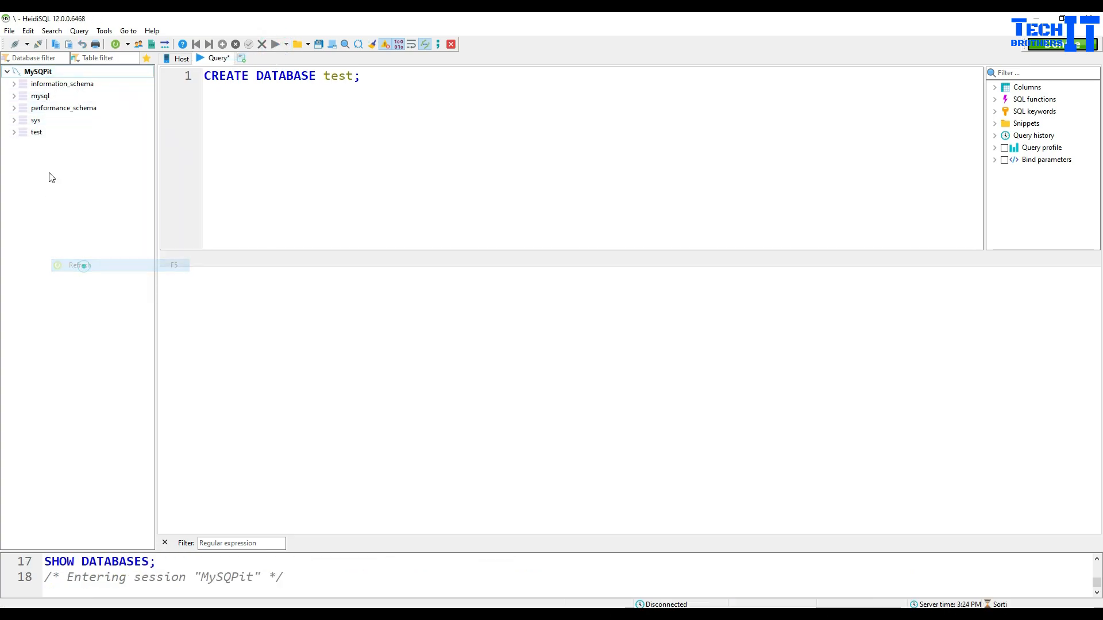
left_click(38, 133)
left_click_drag(397, 79, 72, 82)
key("Delete")
Step: Create table test with id int, name varchar(100) and insertdatetime DATETIME columns
type("cr")
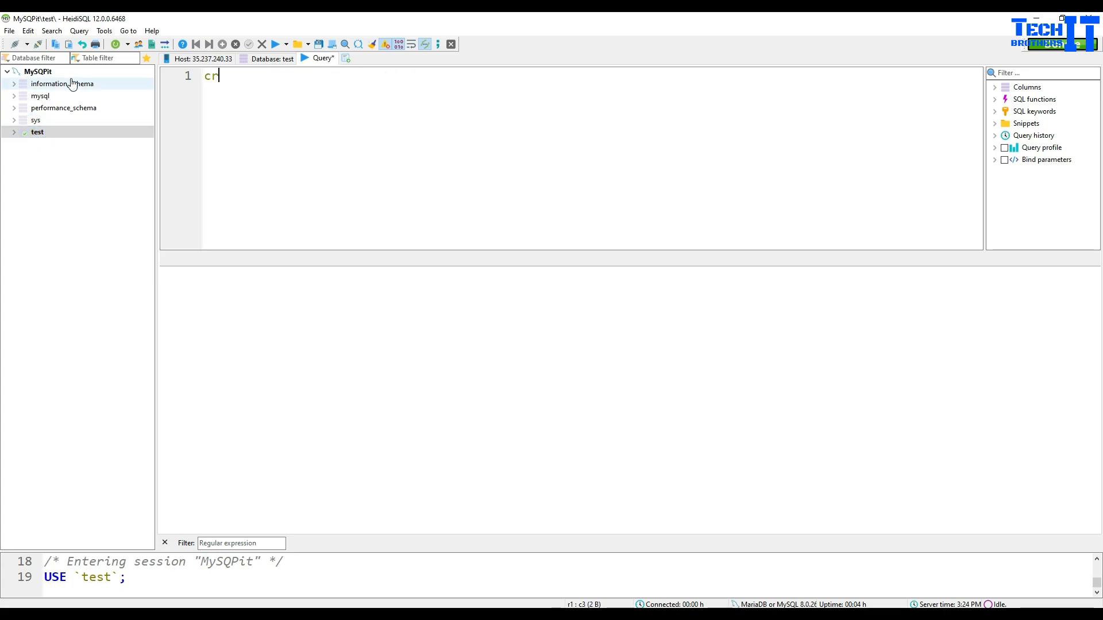
type("eate table dbo")
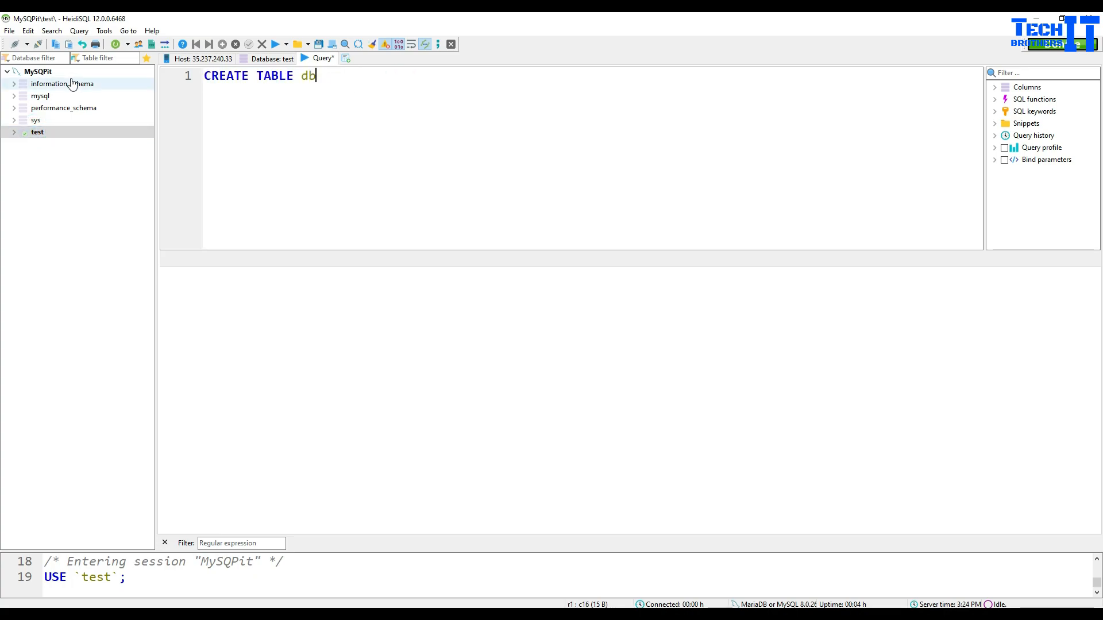
key("BackSpace")
key("BackSpace")
type("test(id int, name varch")
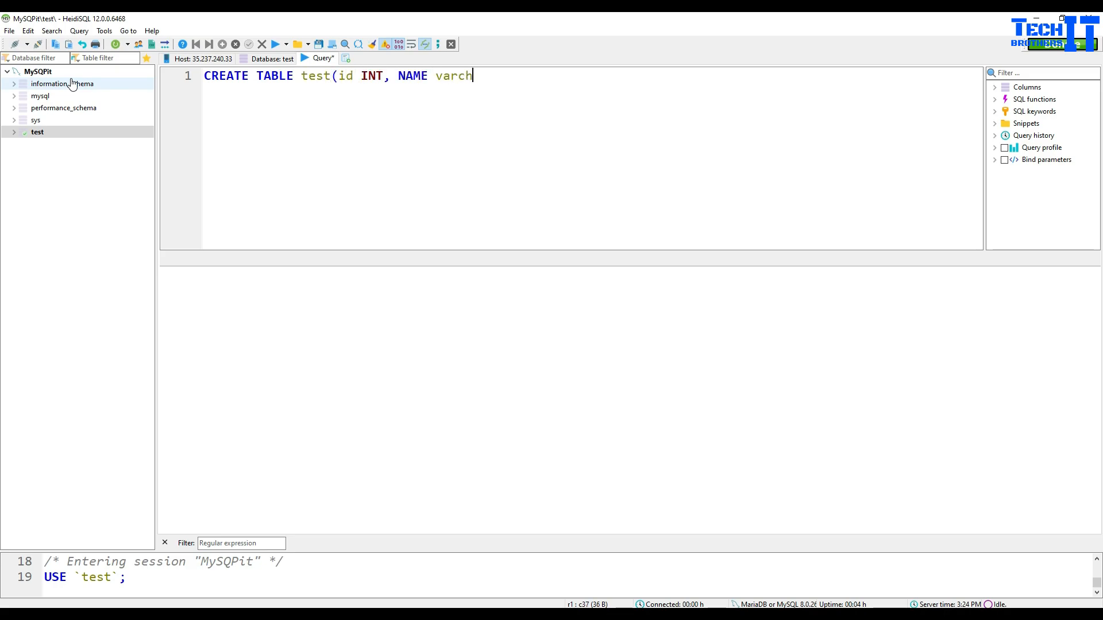
type("ar(100), ")
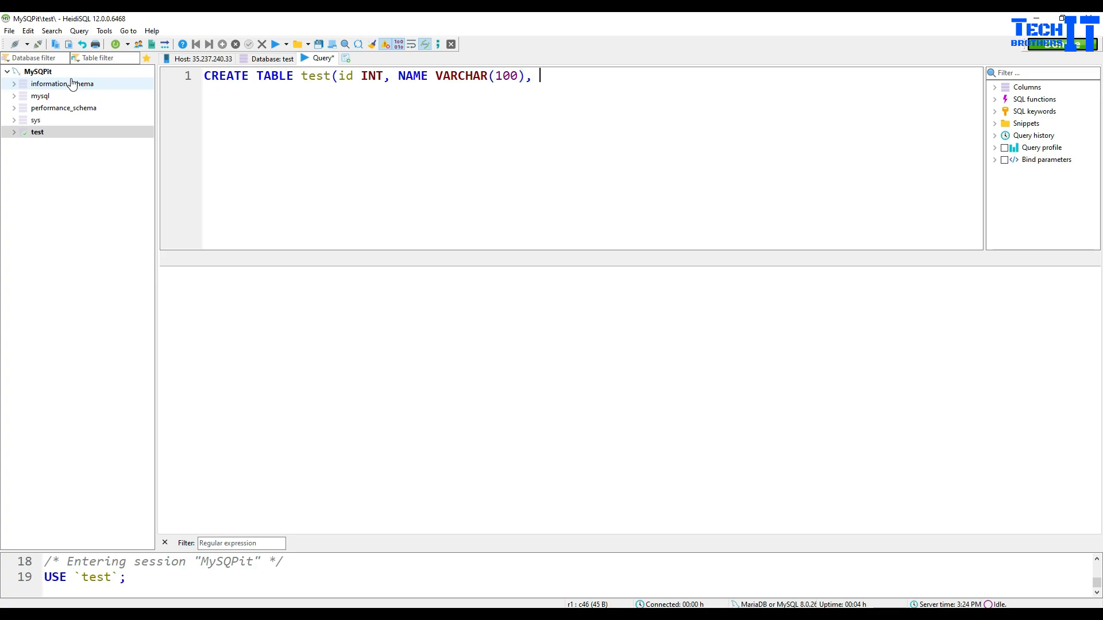
type("insertdatetim")
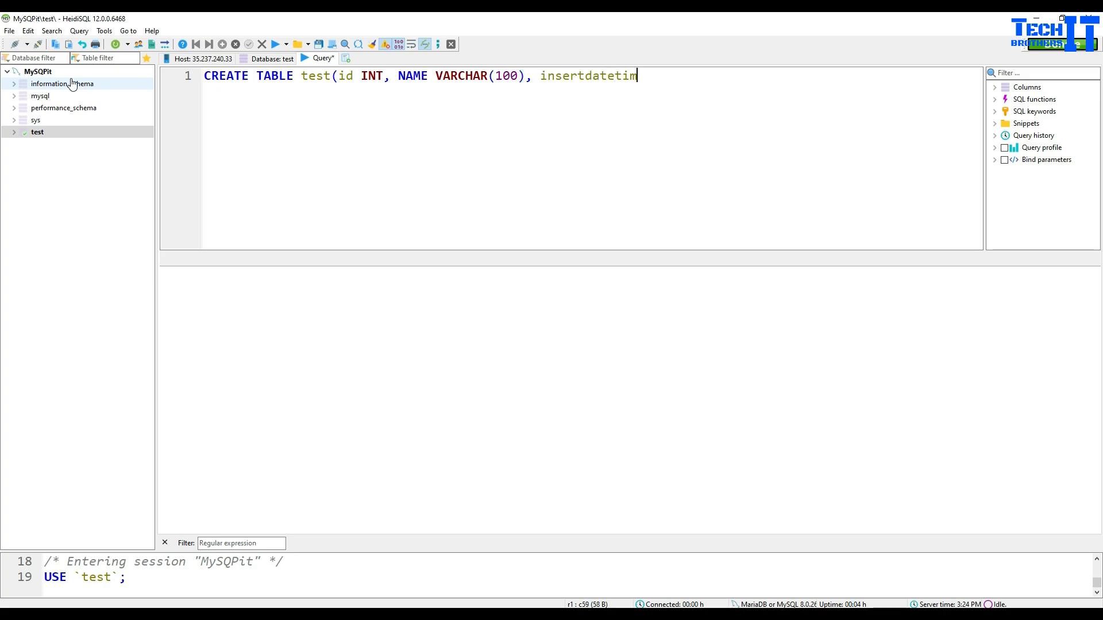
type("atetime DATETIME)")
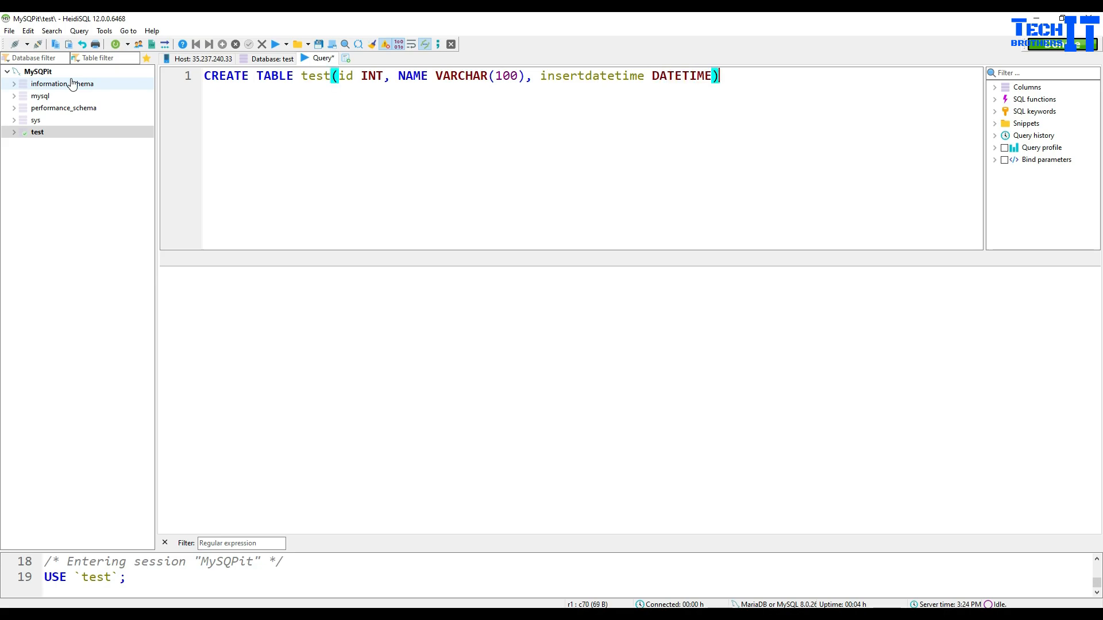
type(";")
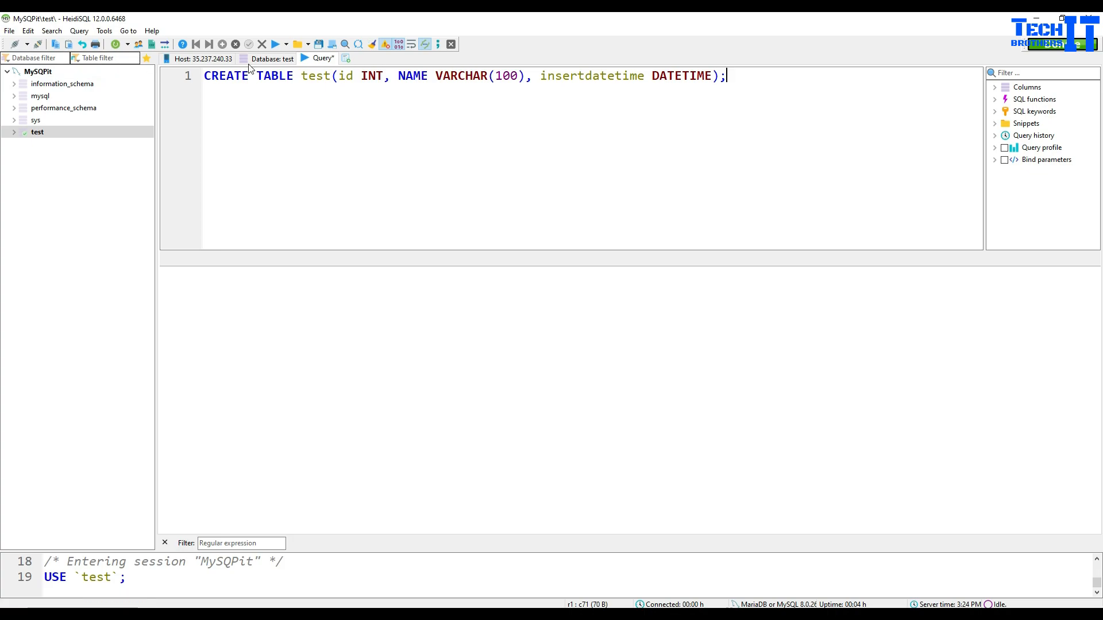
left_click(273, 45)
left_click(84, 132)
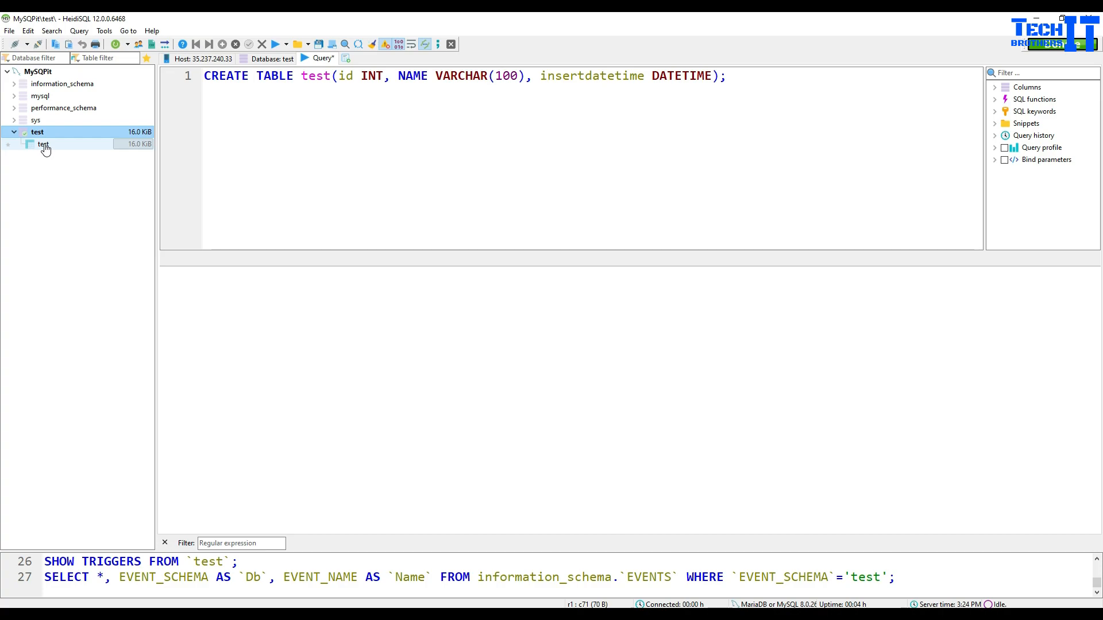
left_click(749, 78)
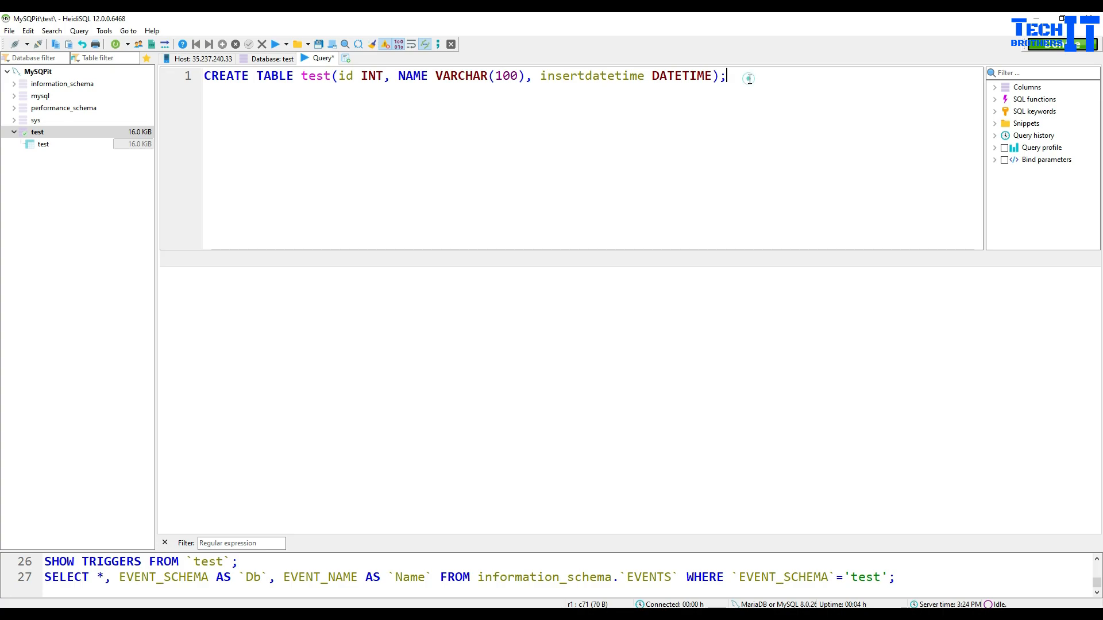
Step: Write insert into test values (1,'aamir',now()); and paste two copies below it
key("Return")
key("Return")
type("insert into ")
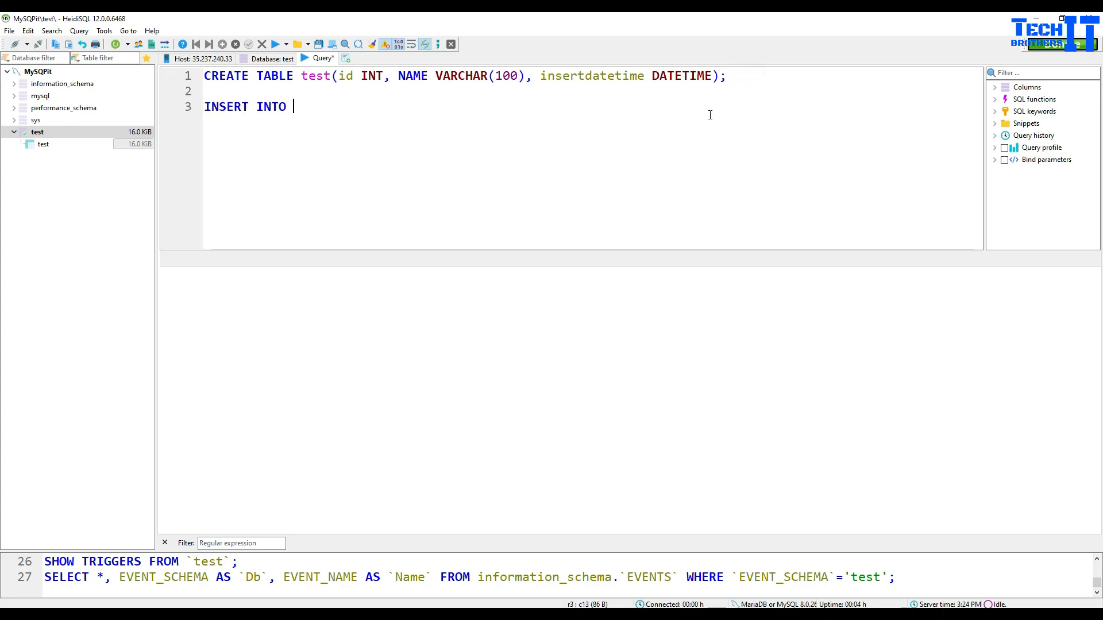
type("test values (1,'")
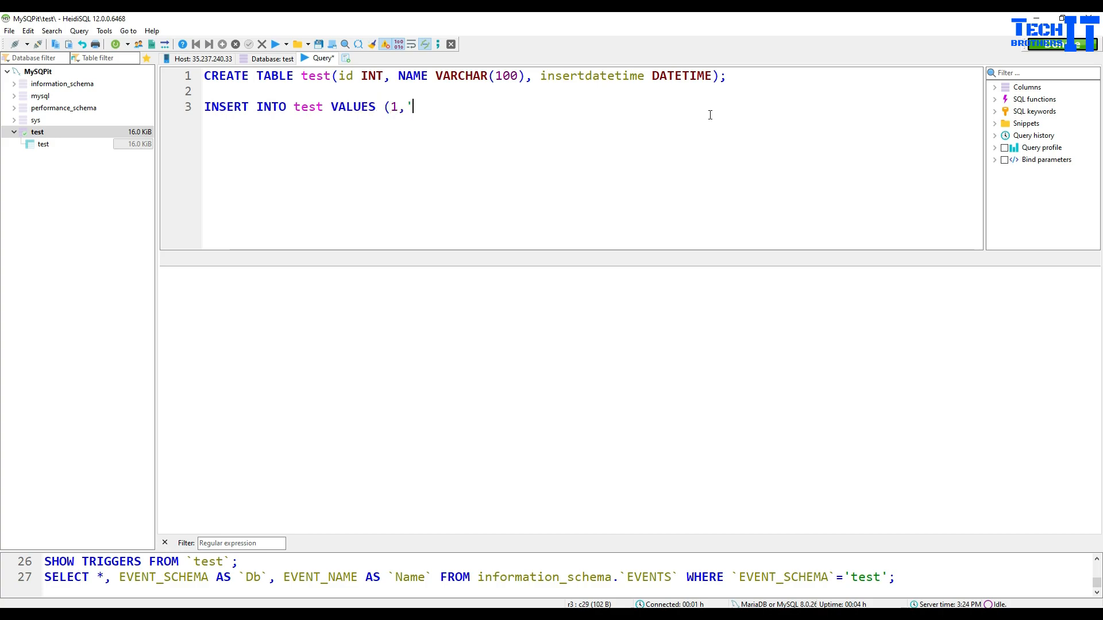
type("aamir',now())")
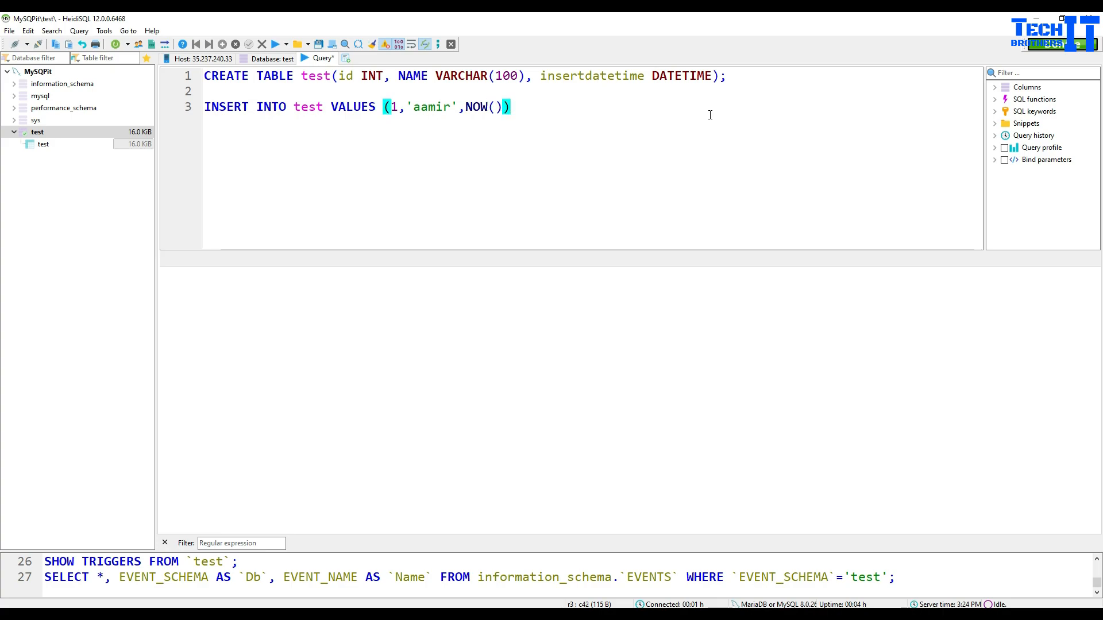
type(";")
key("Return")
left_click_drag(546, 109, 204, 106)
right_click(222, 108)
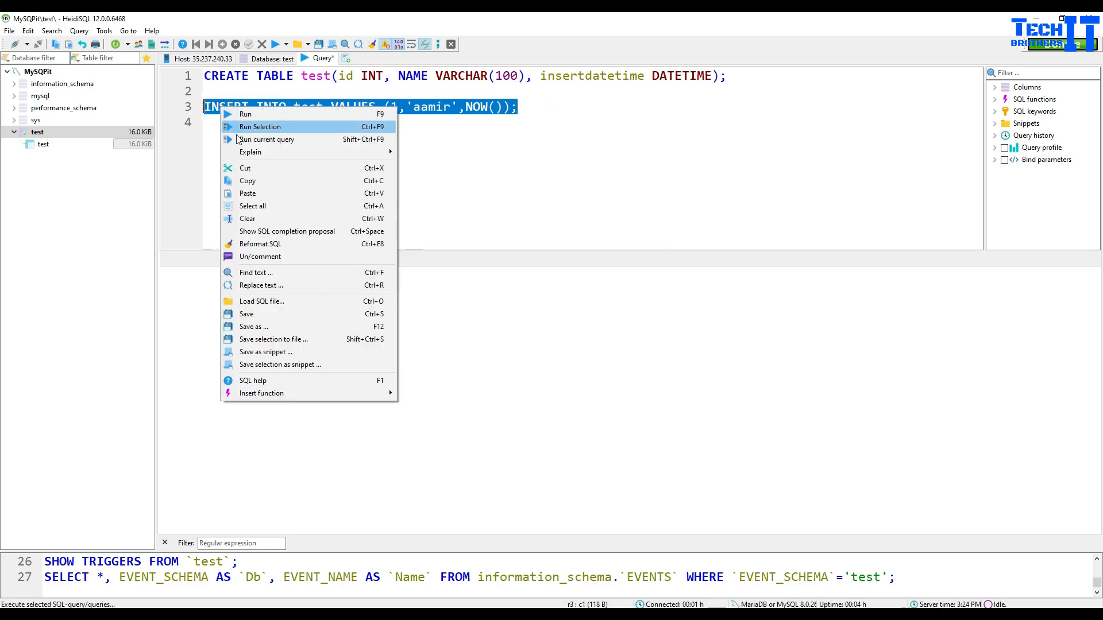
left_click(246, 182)
left_click(515, 102)
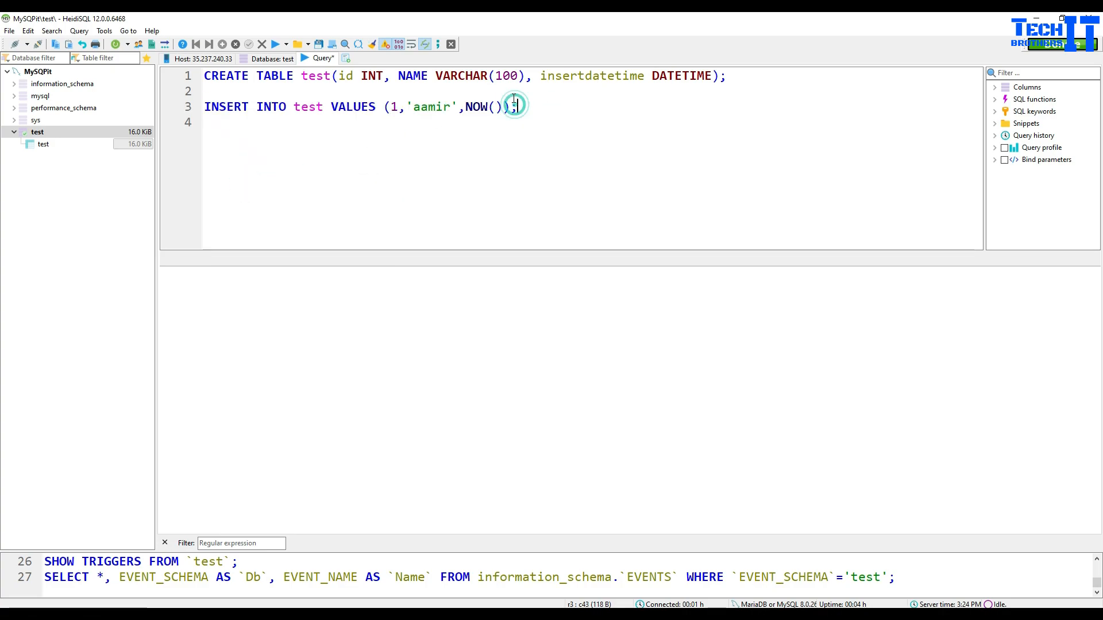
key("Return")
key("ctrl+v")
key("Return")
key("ctrl+v")
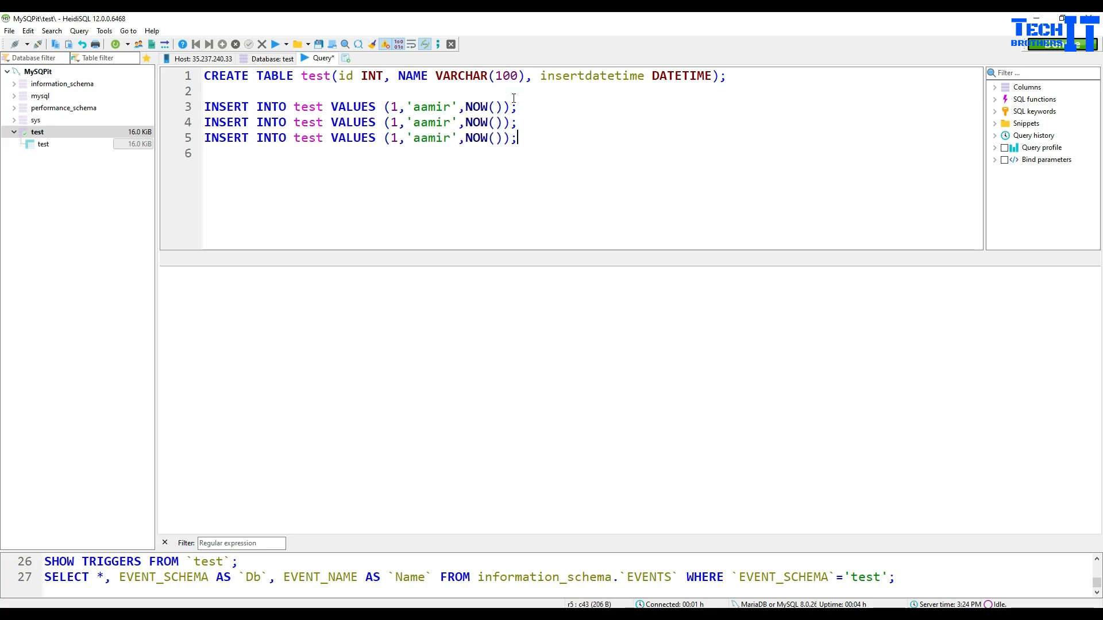
Step: Edit the copies to insert (2,'raza') and (3,'test3')
double_click(398, 123)
type("2")
double_click(426, 123)
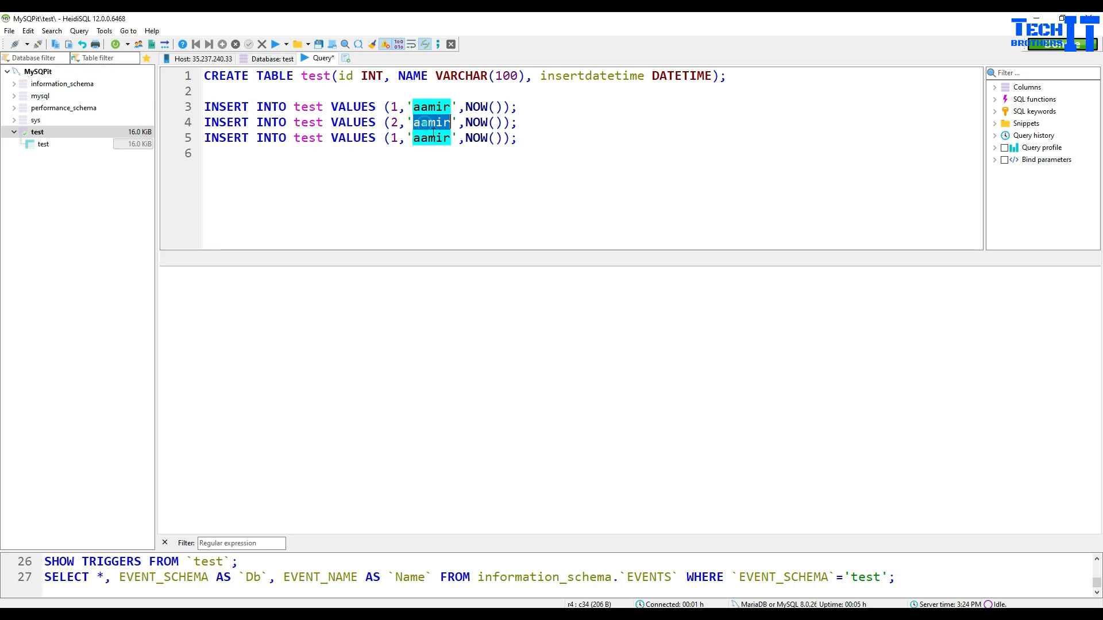
left_click_drag(452, 123, 421, 123)
left_click(418, 123)
key("BackSpace")
key("BackSpace")
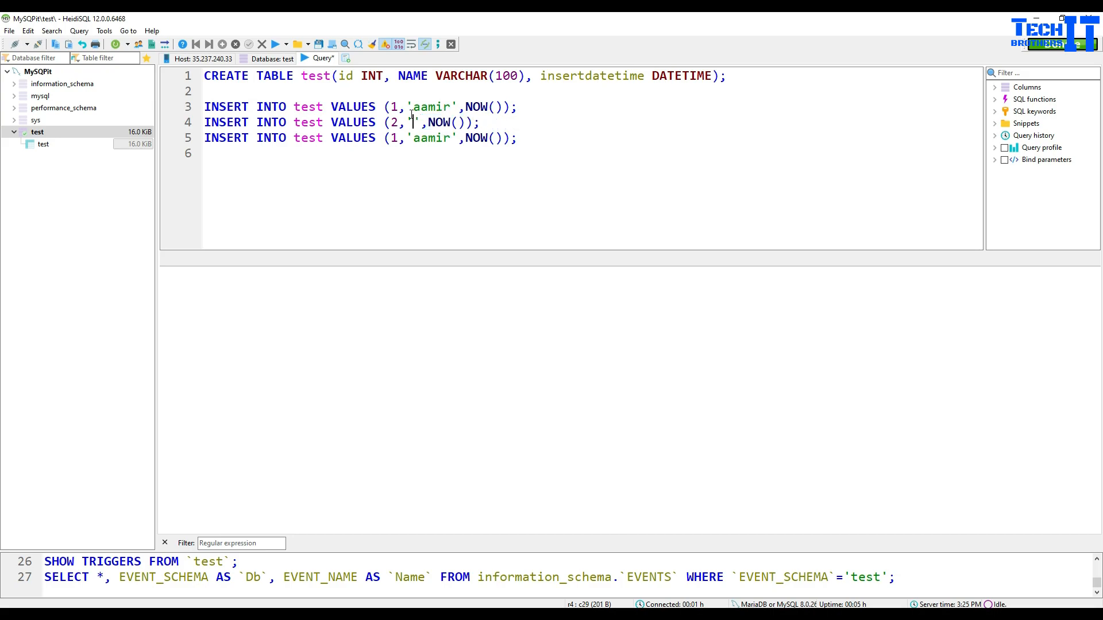
type("raza")
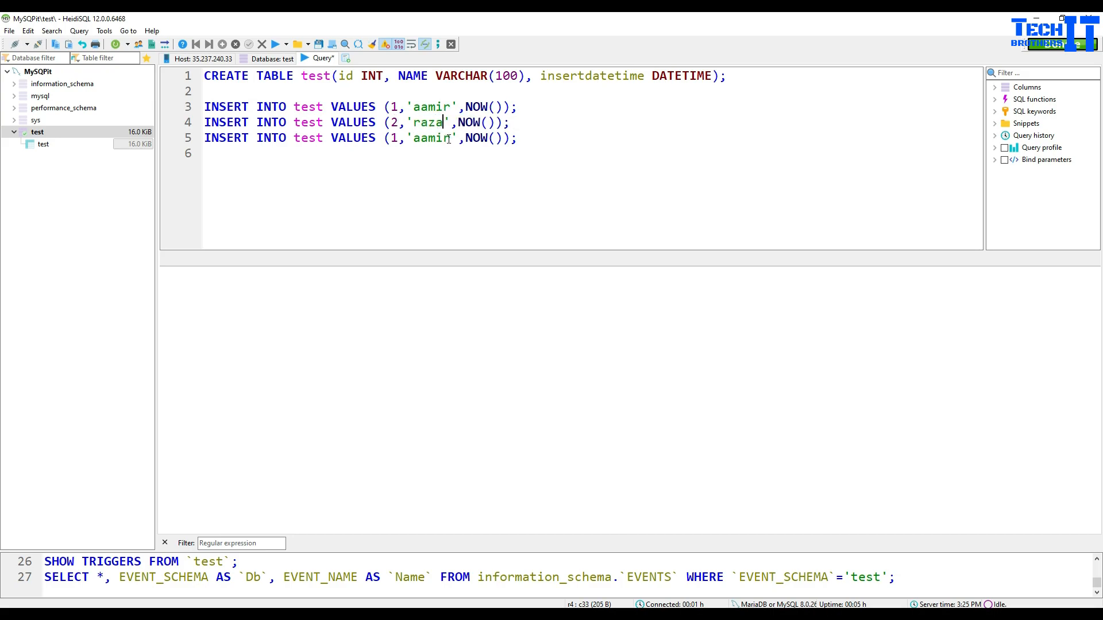
double_click(449, 138)
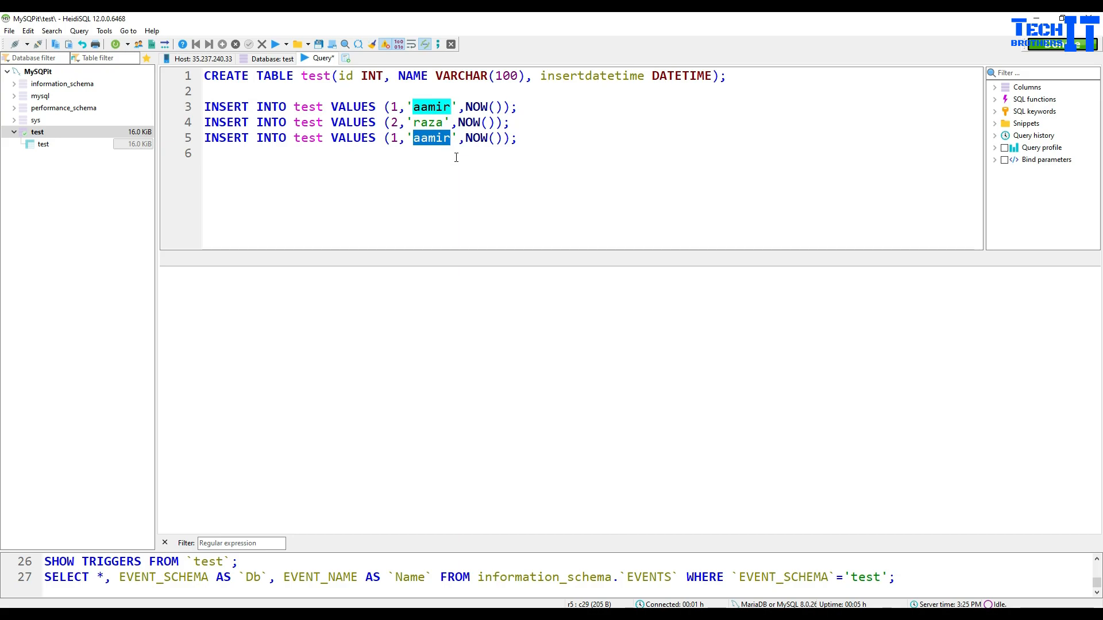
type("test")
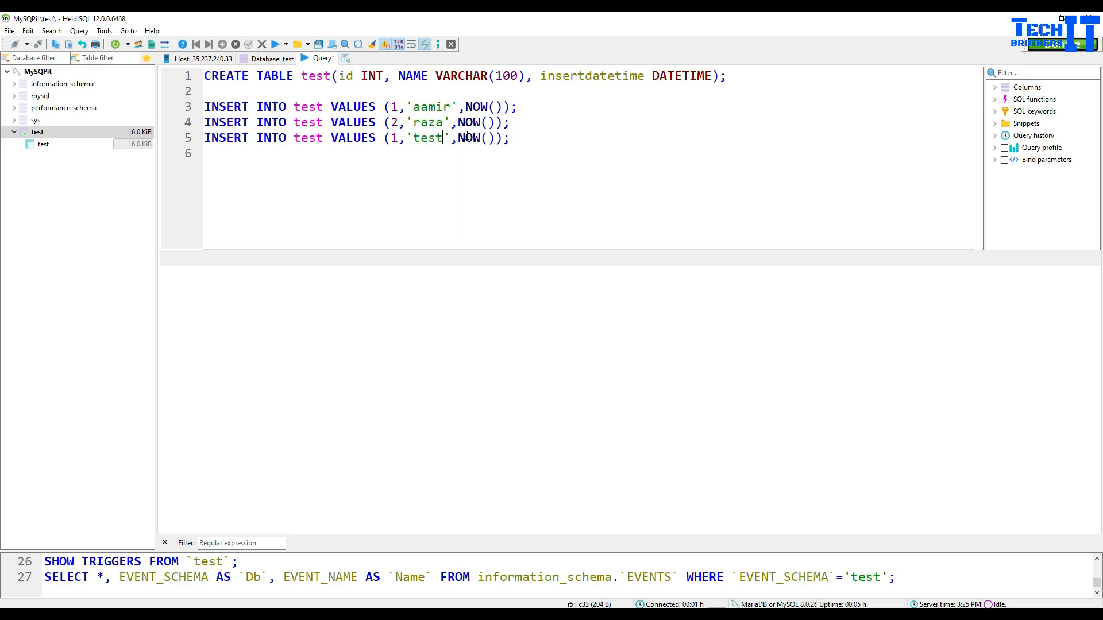
type("3")
key("BackSpace")
type("3")
left_click(526, 144)
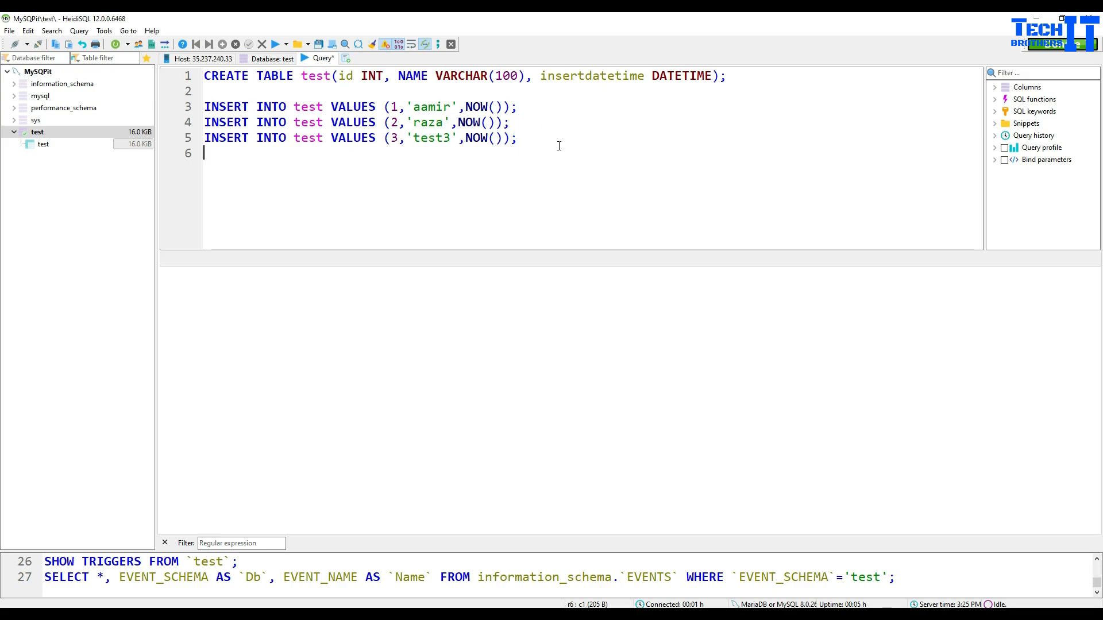
left_click(555, 144)
Step: Delete the CREATE TABLE line and execute the three INSERT statements
left_click_drag(727, 76, 203, 76)
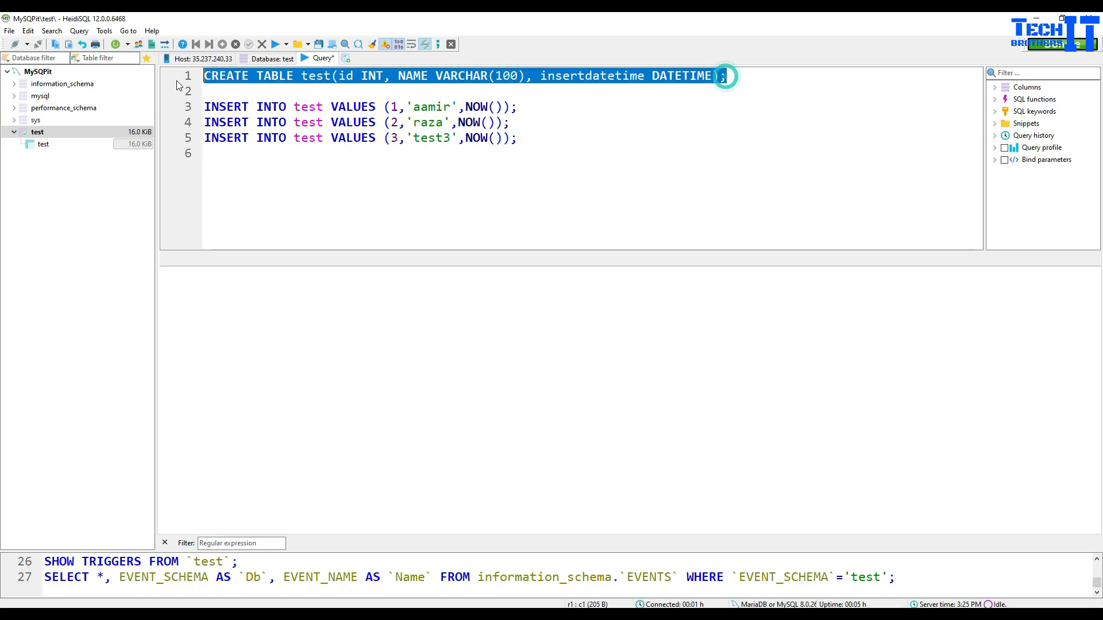
key("Delete")
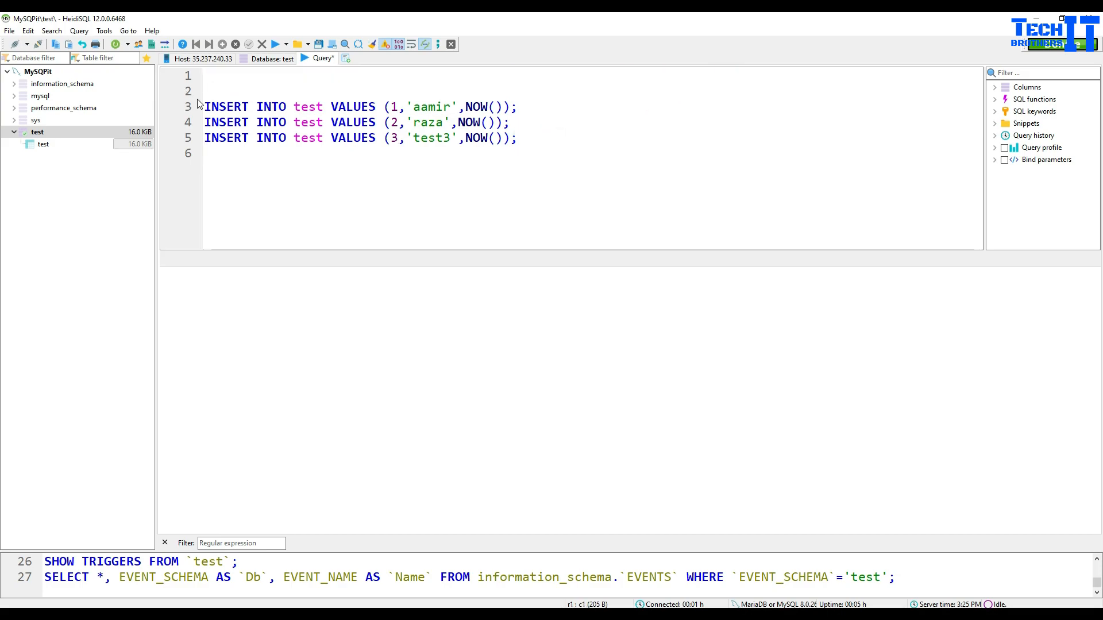
left_click(275, 47)
left_click(525, 137)
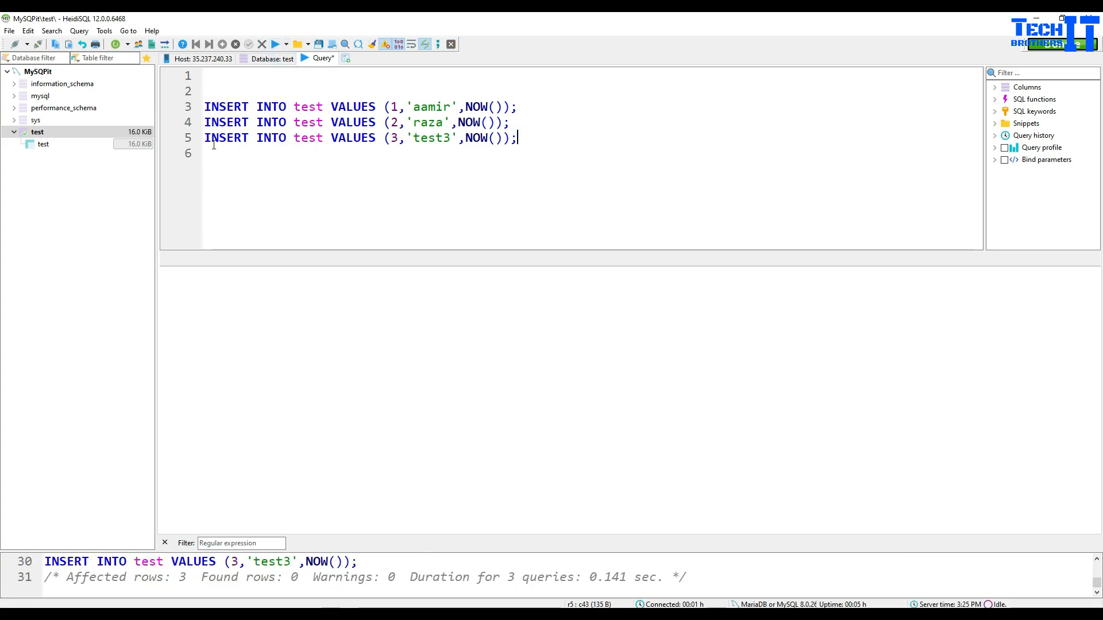
Step: View the test table's Data tab with widened id, NAME and insertdatetime columns, then return to Query
left_click(74, 145)
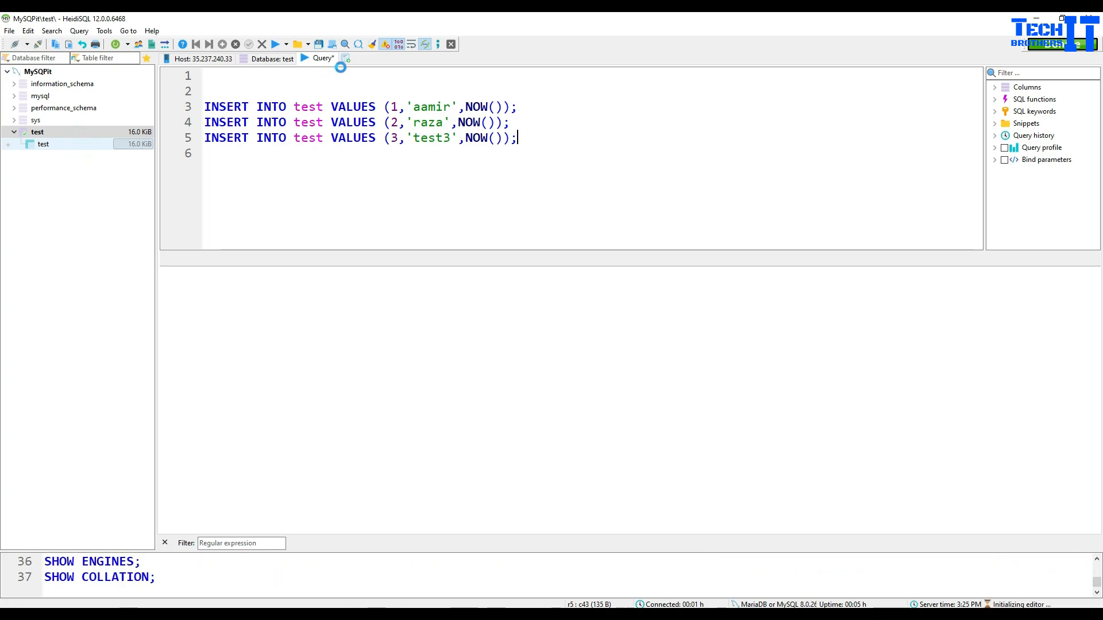
left_click(372, 62)
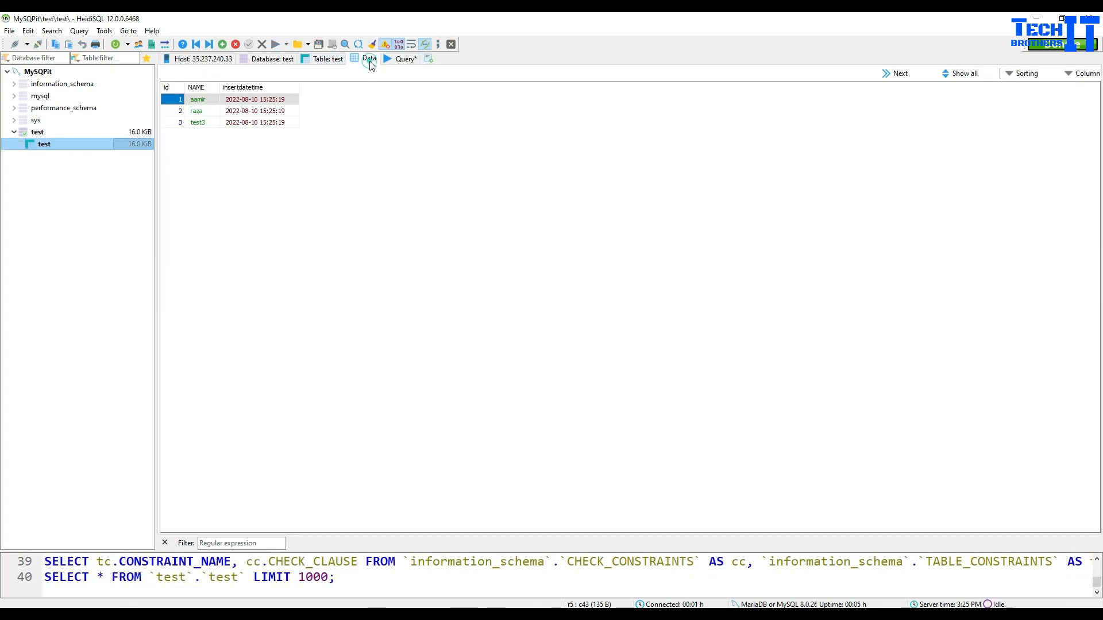
scroll(332, 250, "up", 3)
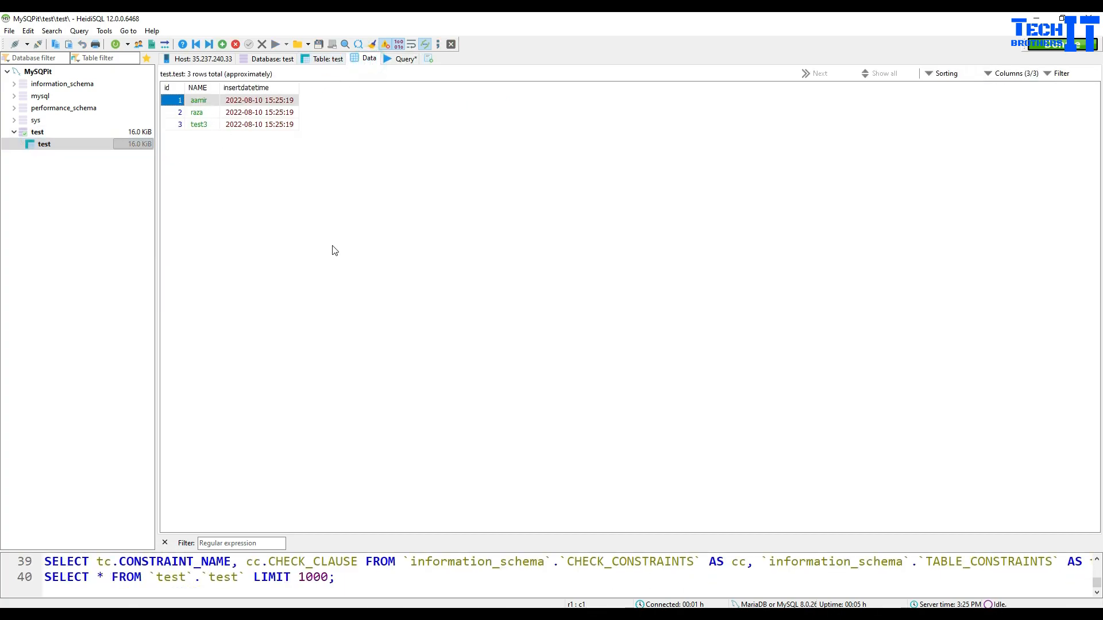
left_click_drag(298, 88, 495, 91)
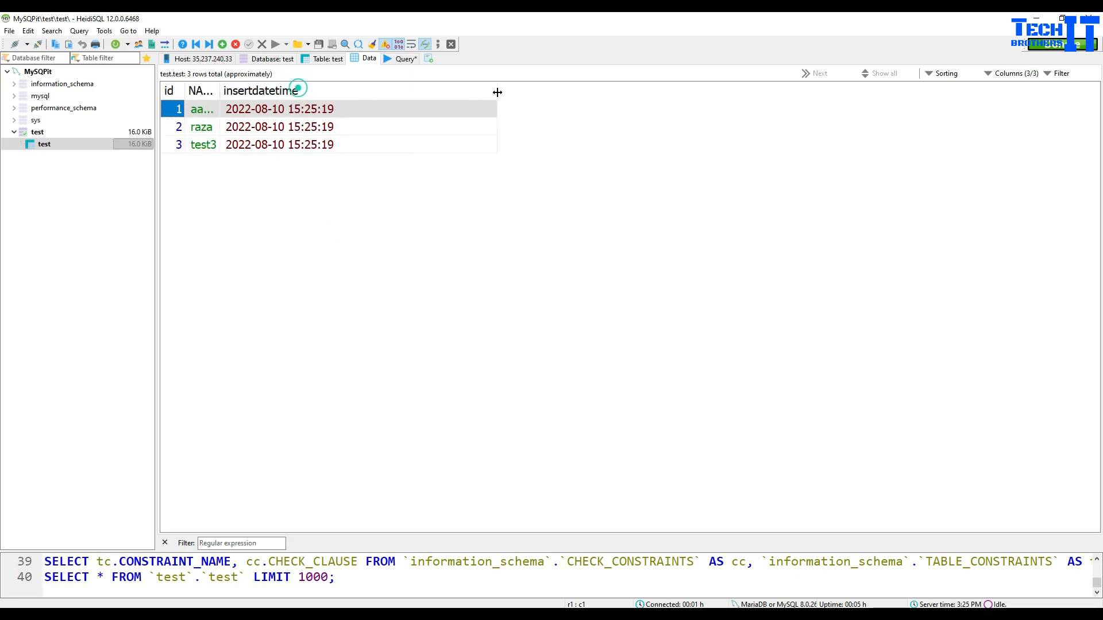
left_click_drag(220, 91, 390, 91)
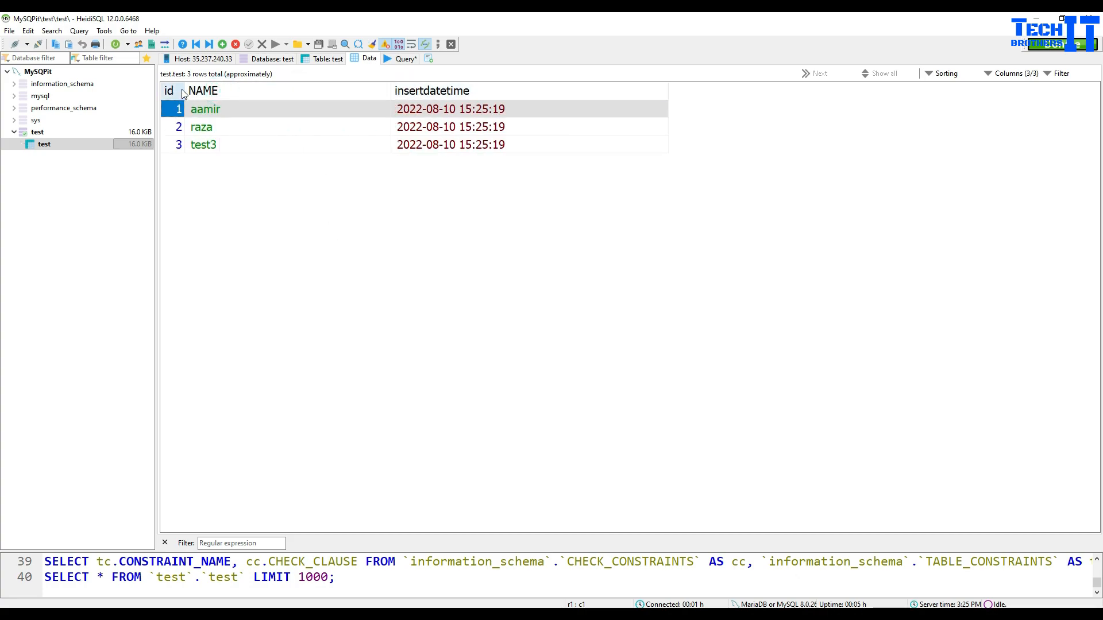
left_click_drag(185, 91, 225, 91)
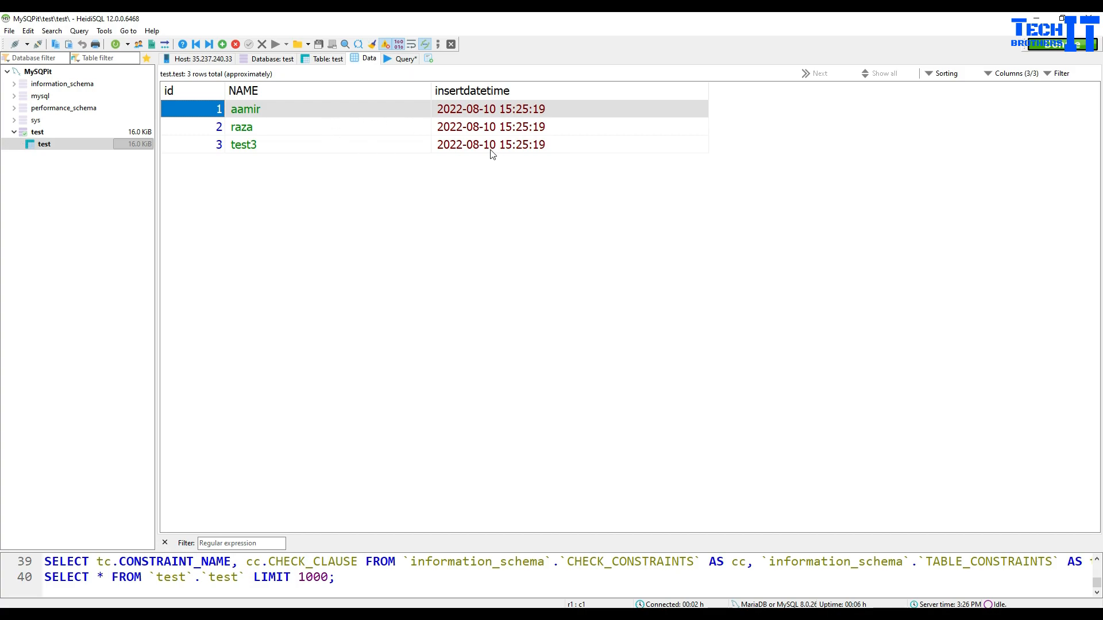
left_click(545, 145)
left_click(526, 109)
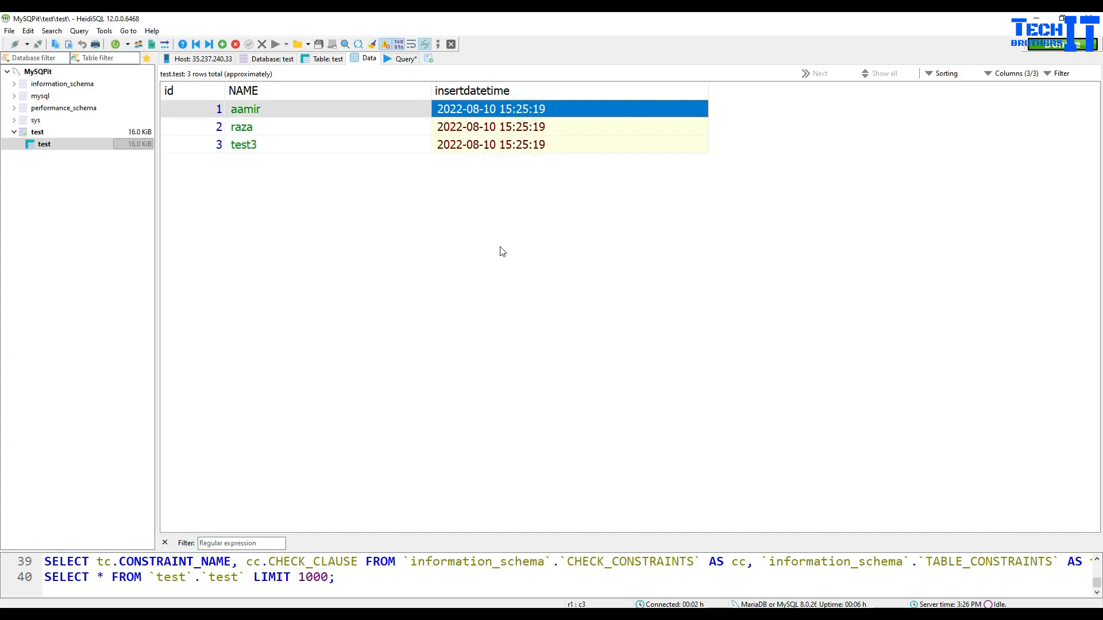
left_click(499, 244)
left_click(537, 145)
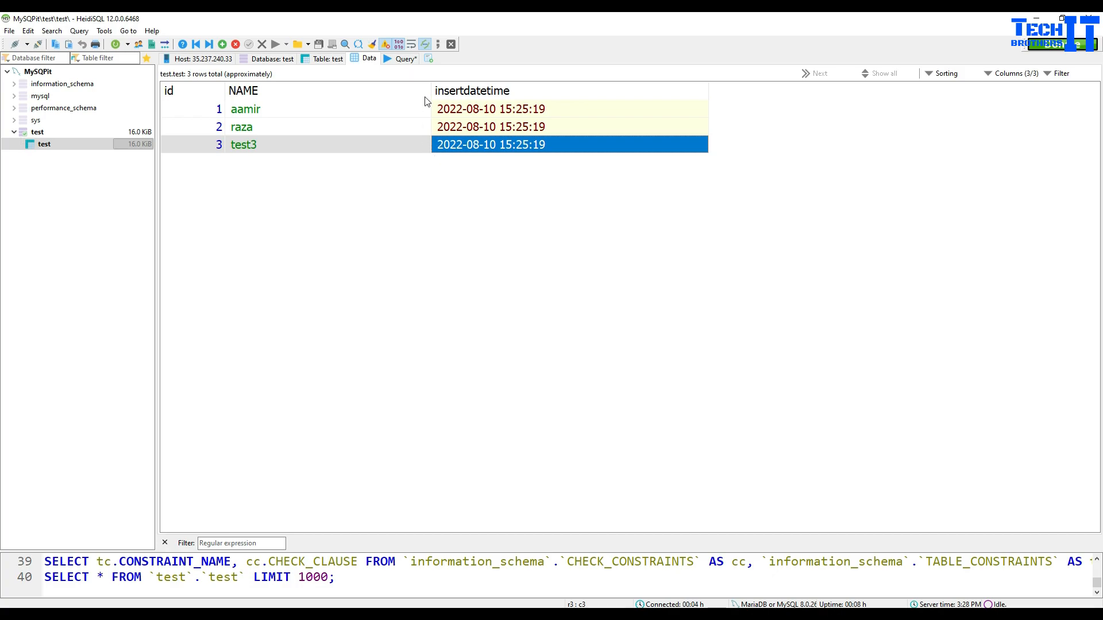
left_click(404, 58)
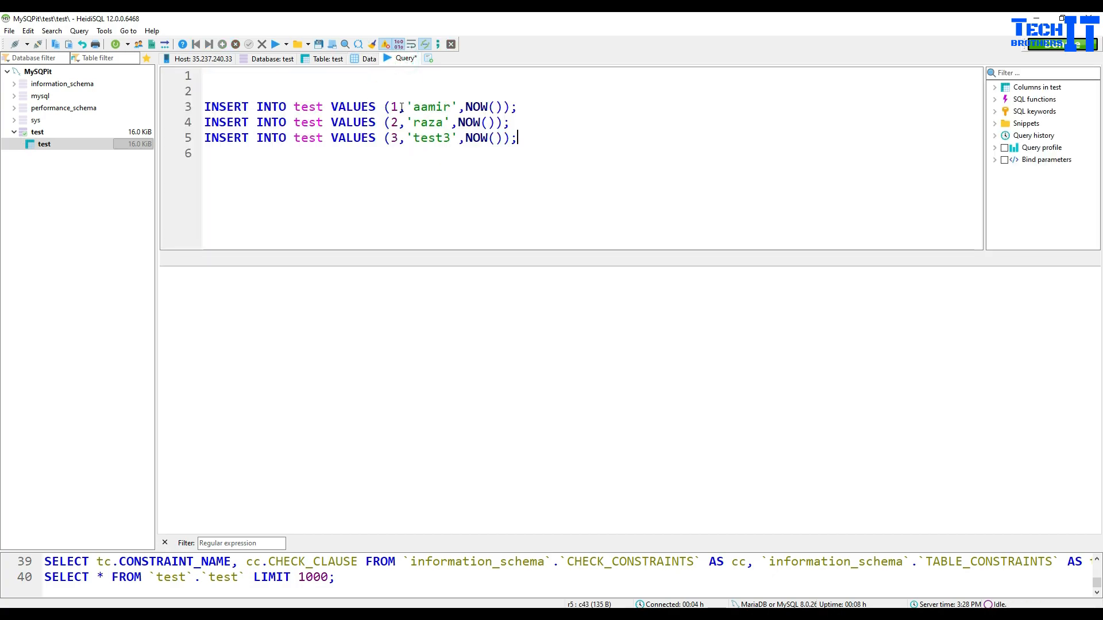
Step: Change the INSERT ids to 4, 5, 6 and the first name to test4, then execute
double_click(395, 108)
type("4")
double_click(400, 124)
type("5")
double_click(403, 143)
type("6")
left_click_drag(451, 109, 417, 110)
type("test4")
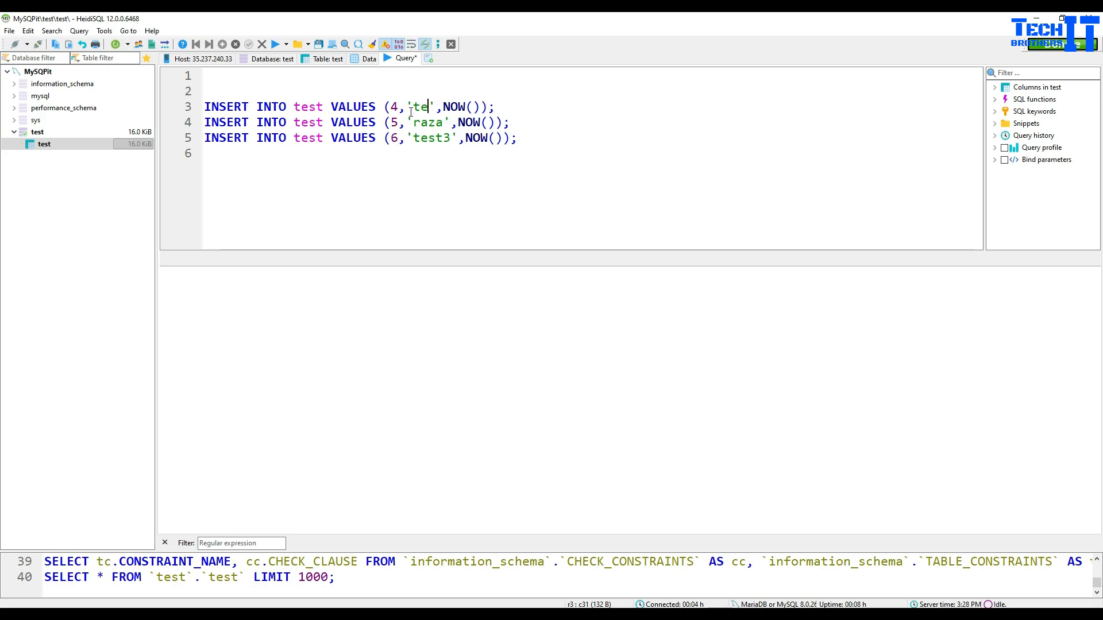
double_click(428, 123)
left_click(436, 124)
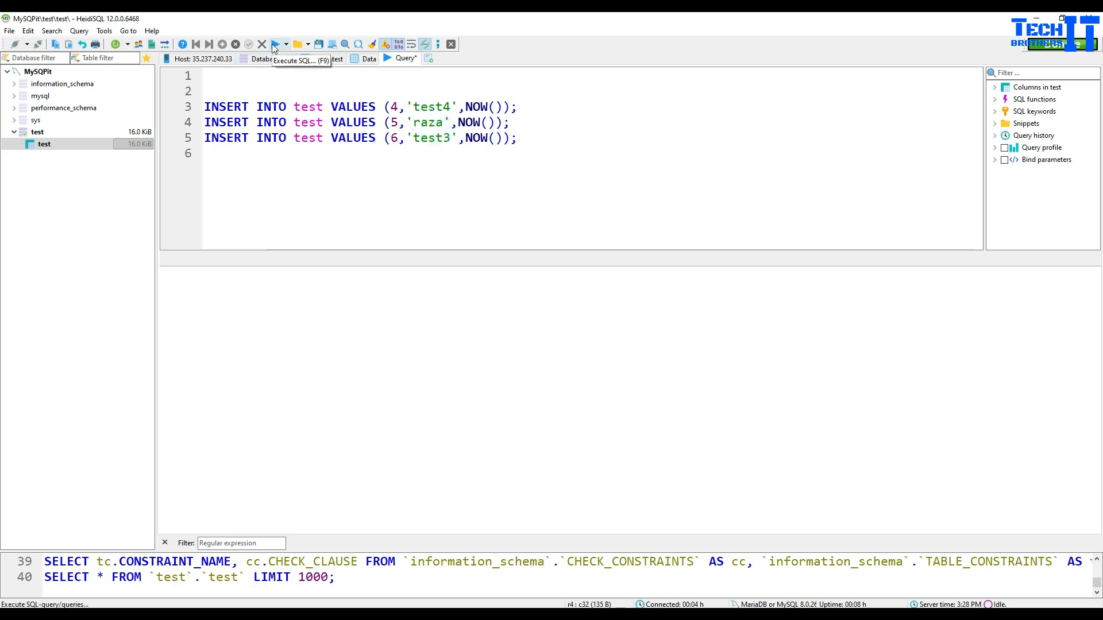
left_click(275, 45)
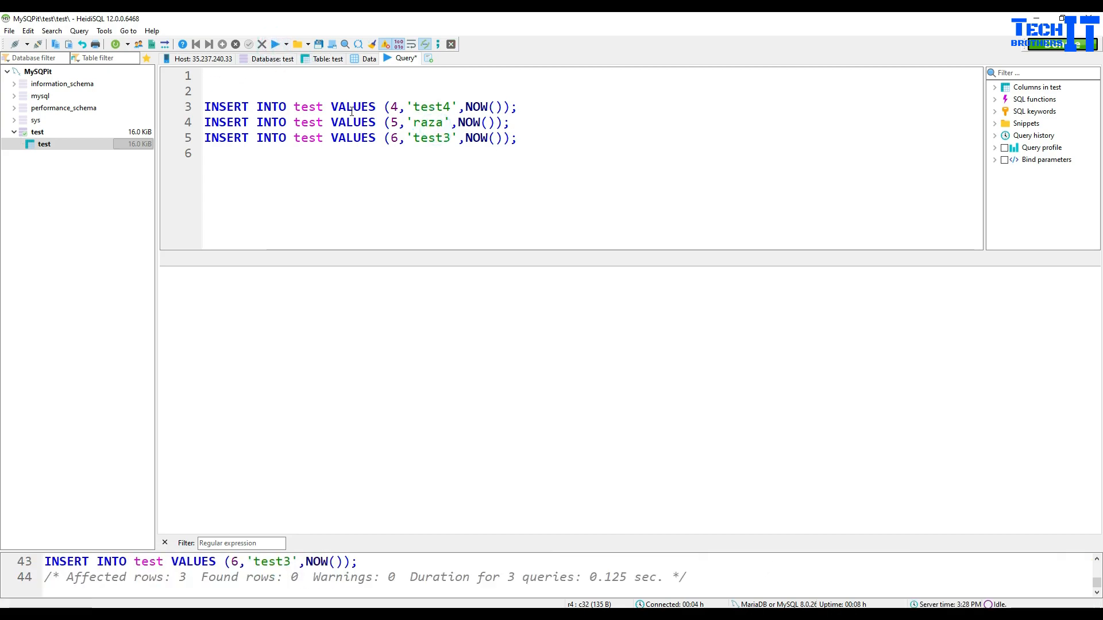
left_click(362, 63)
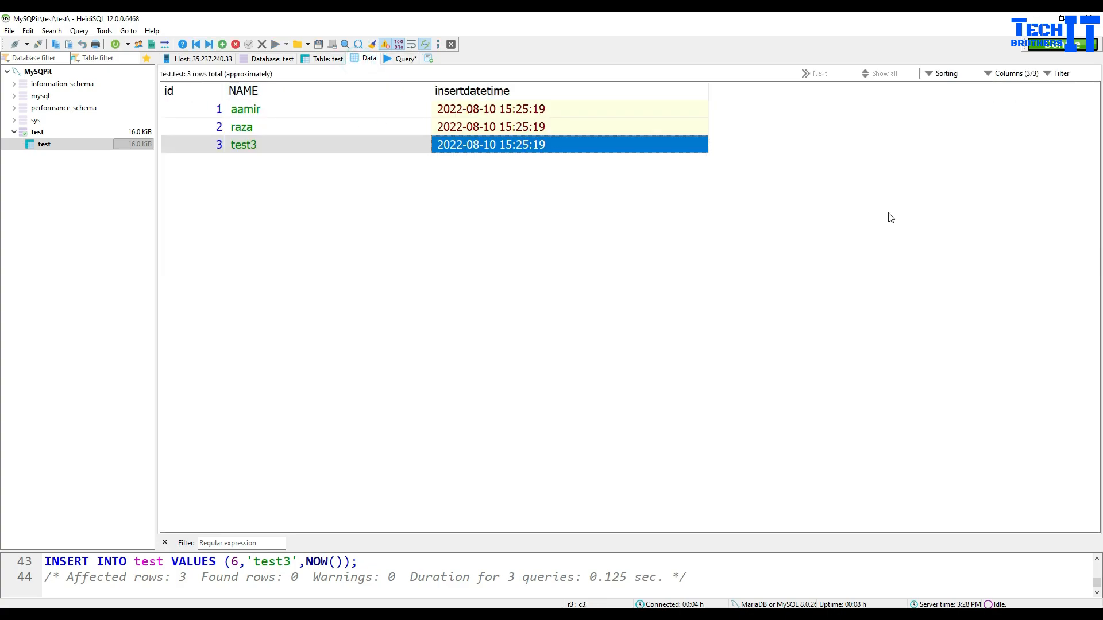
Step: Run 'SELECT * from test;' in a new query tab
right_click(367, 62)
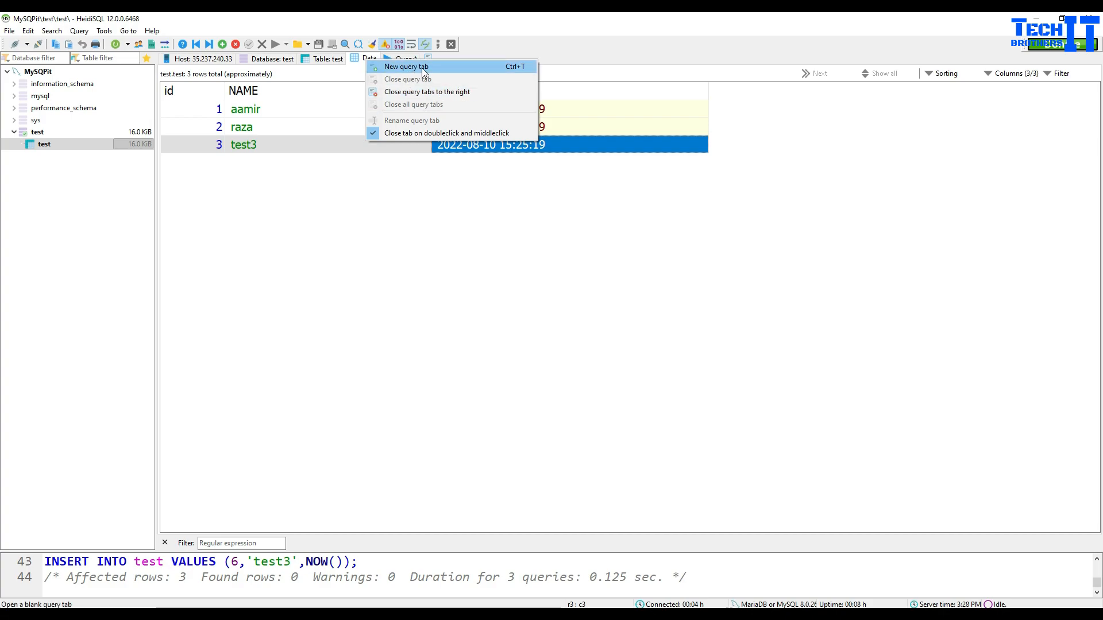
left_click(514, 47)
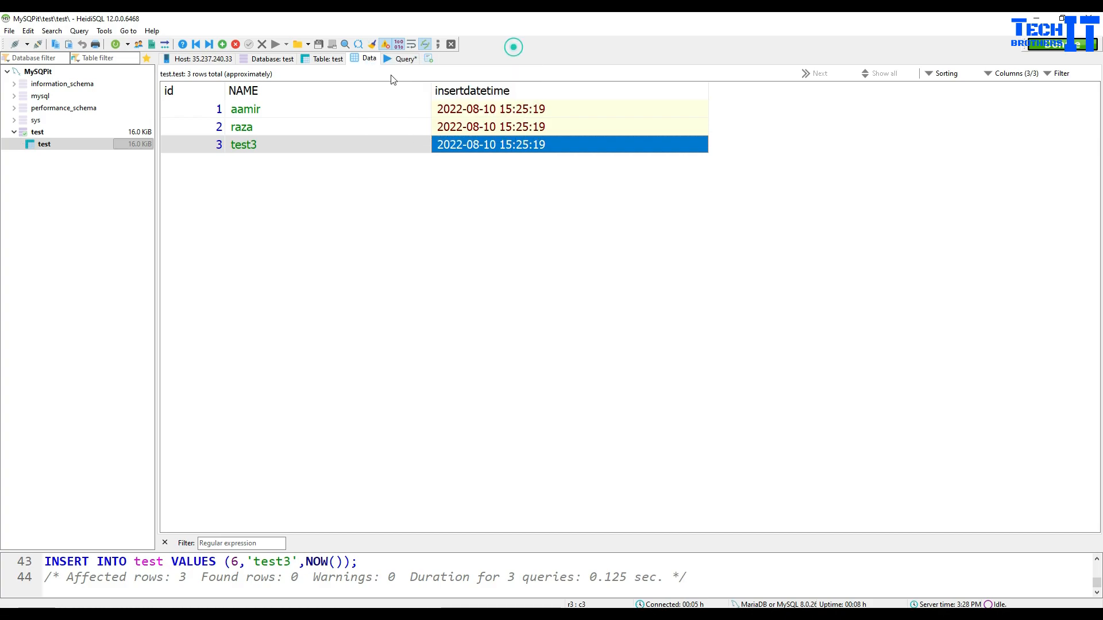
left_click(428, 58)
left_click(415, 95)
type("SELECT * fro")
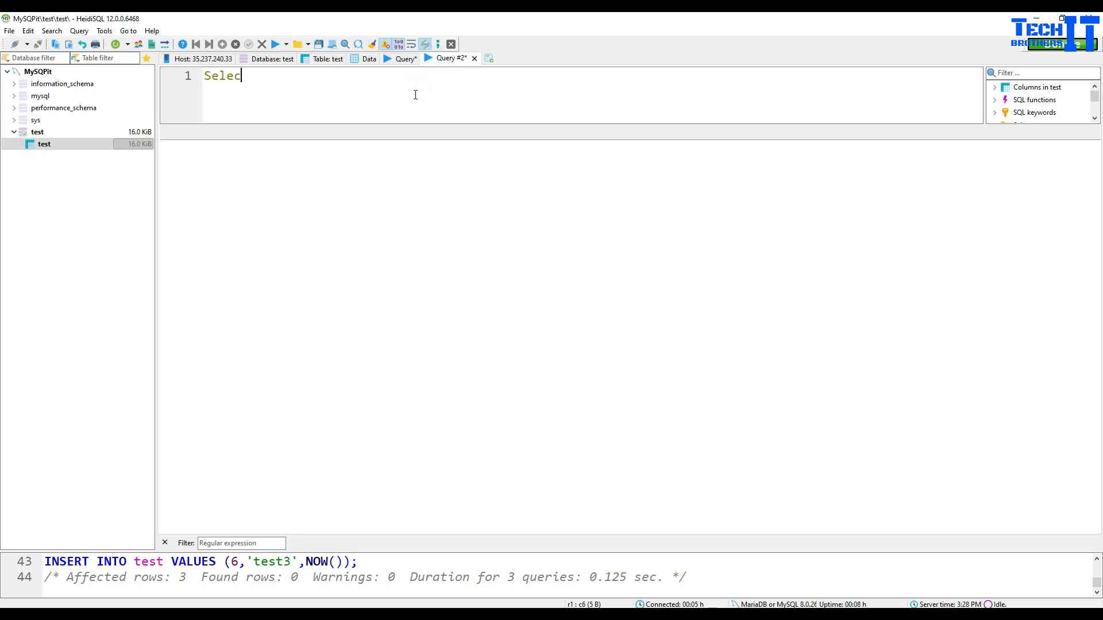
type("m test")
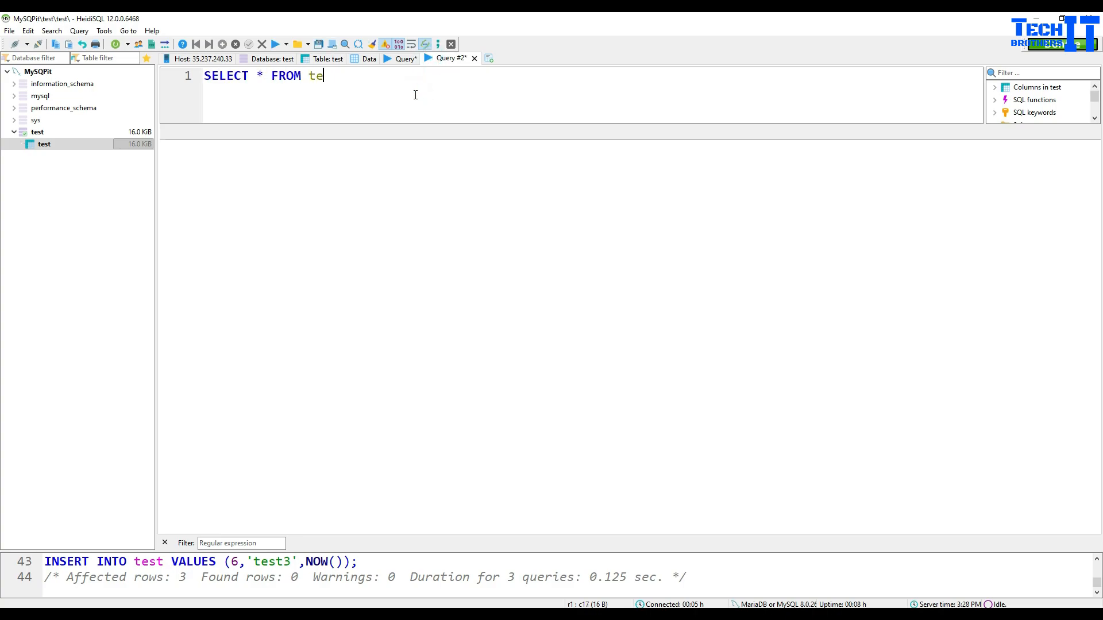
type(";")
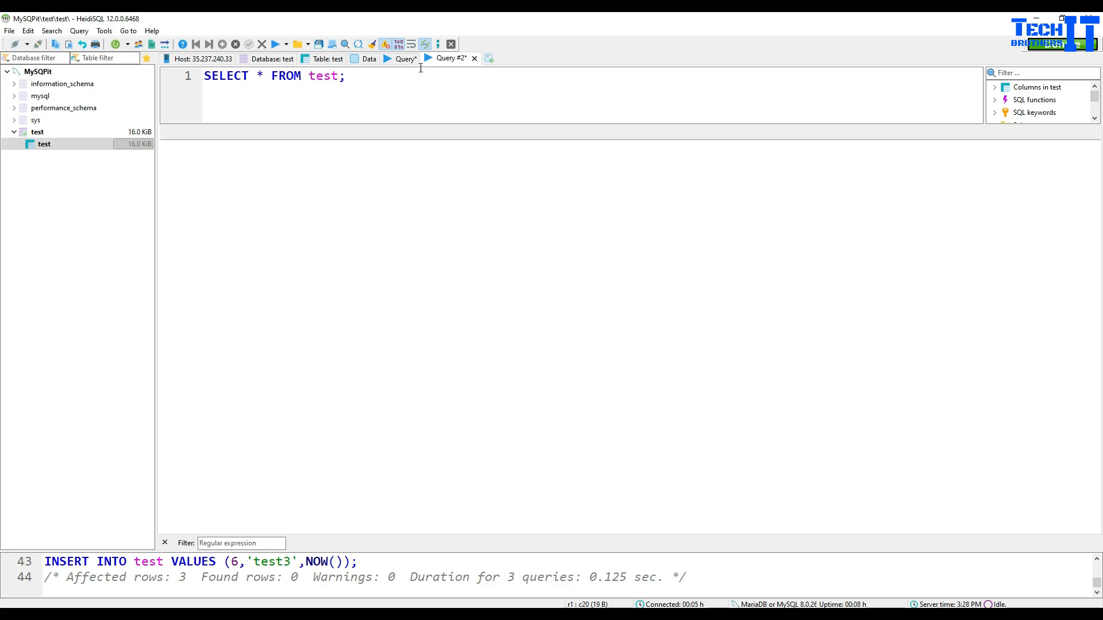
left_click(277, 44)
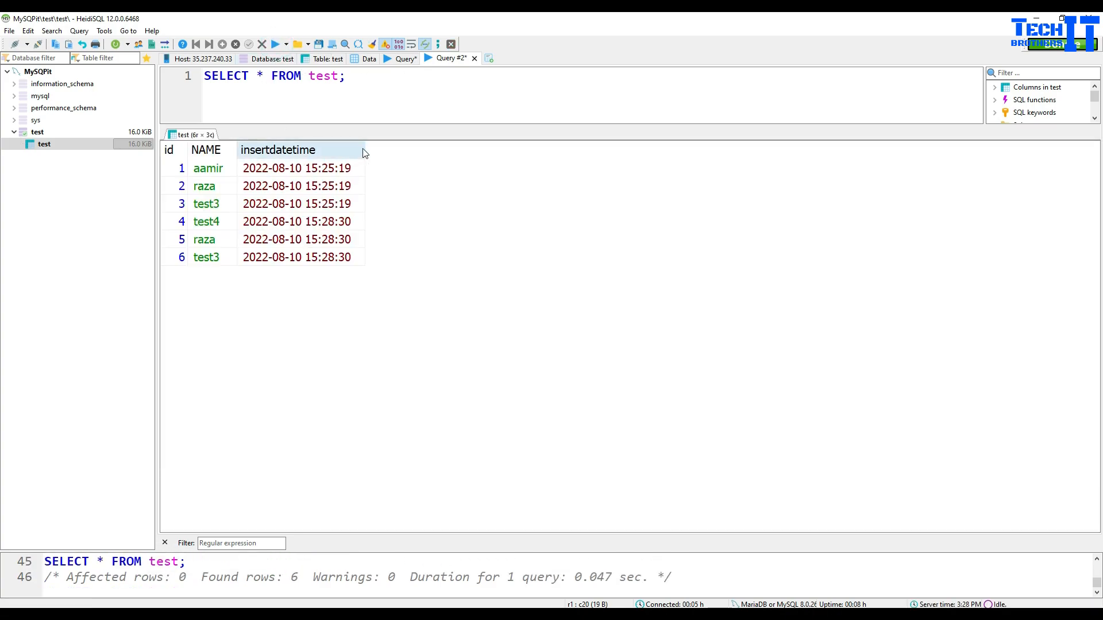
Step: Widen the insertdatetime column and inspect each row's insert timestamp
left_click_drag(364, 148, 471, 157)
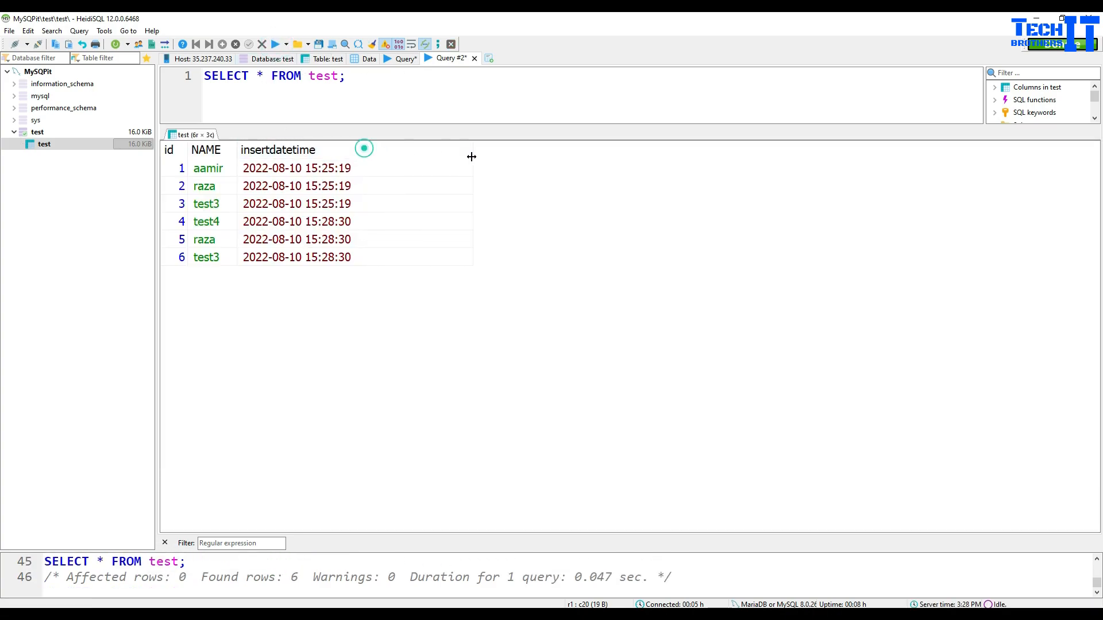
left_click(310, 223)
left_click(326, 206)
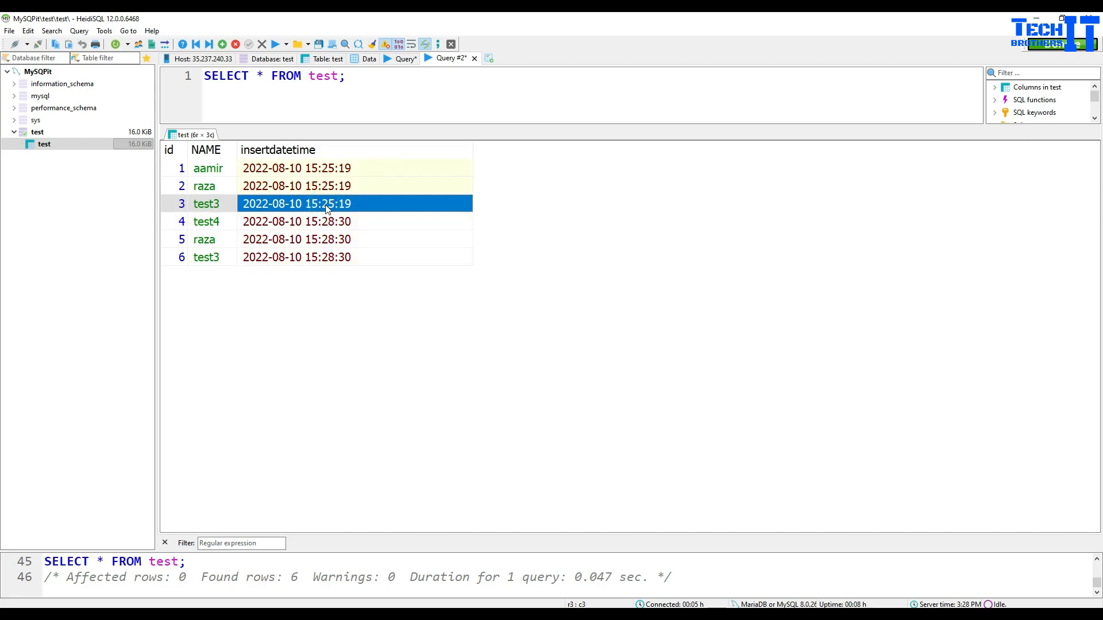
left_click(328, 222)
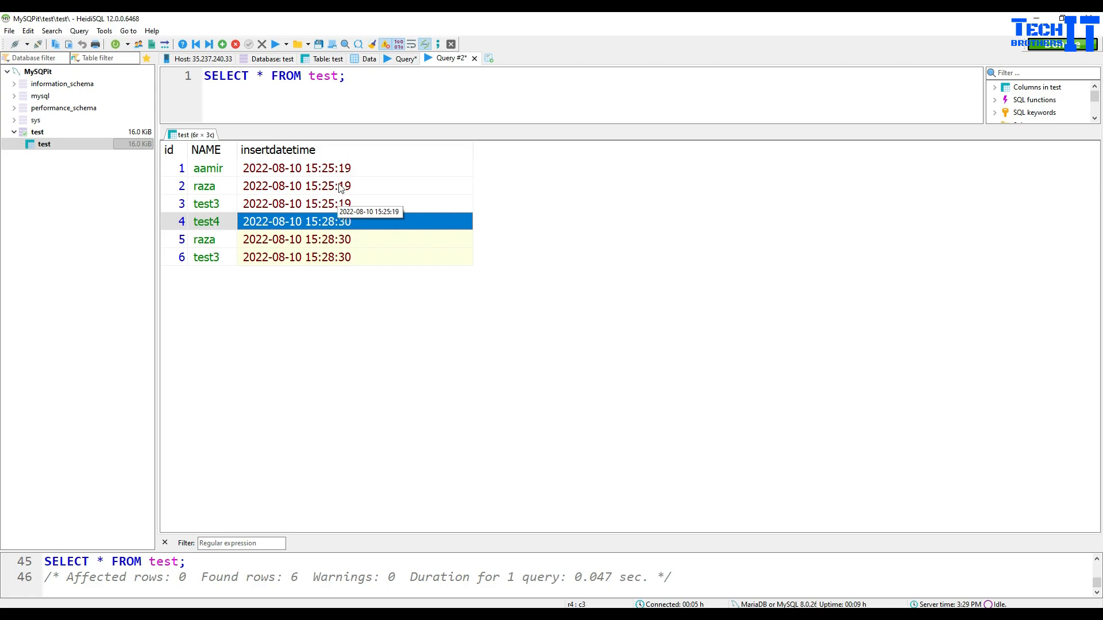
left_click(347, 239)
left_click(347, 257)
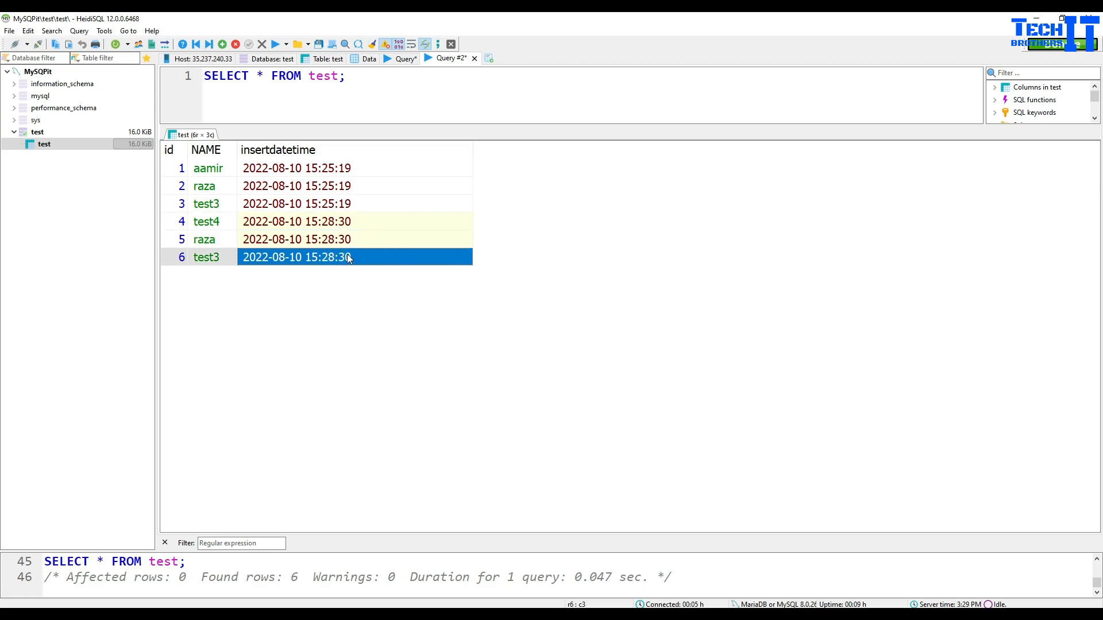
left_click(348, 223)
left_click(327, 258)
left_click(332, 205)
left_click(352, 168)
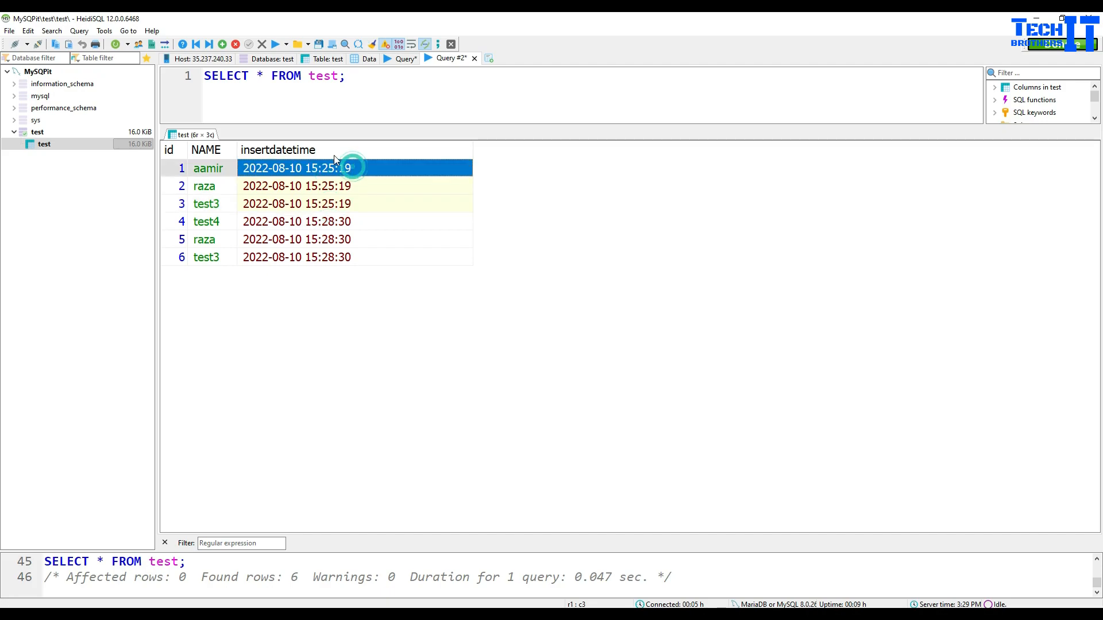
left_click(361, 99)
Step: Rewrite the second query's SELECT * FROM as DELETE FROM test;
left_click_drag(303, 76, 185, 73)
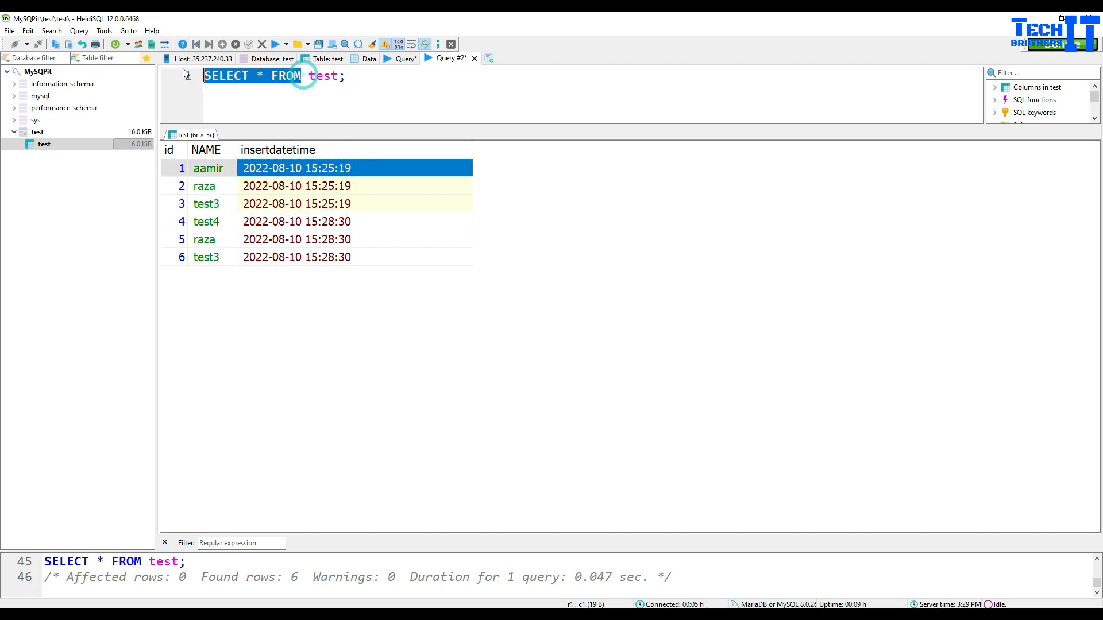
type("Delte")
key("BackSpace")
key("BackSpace")
type("e")
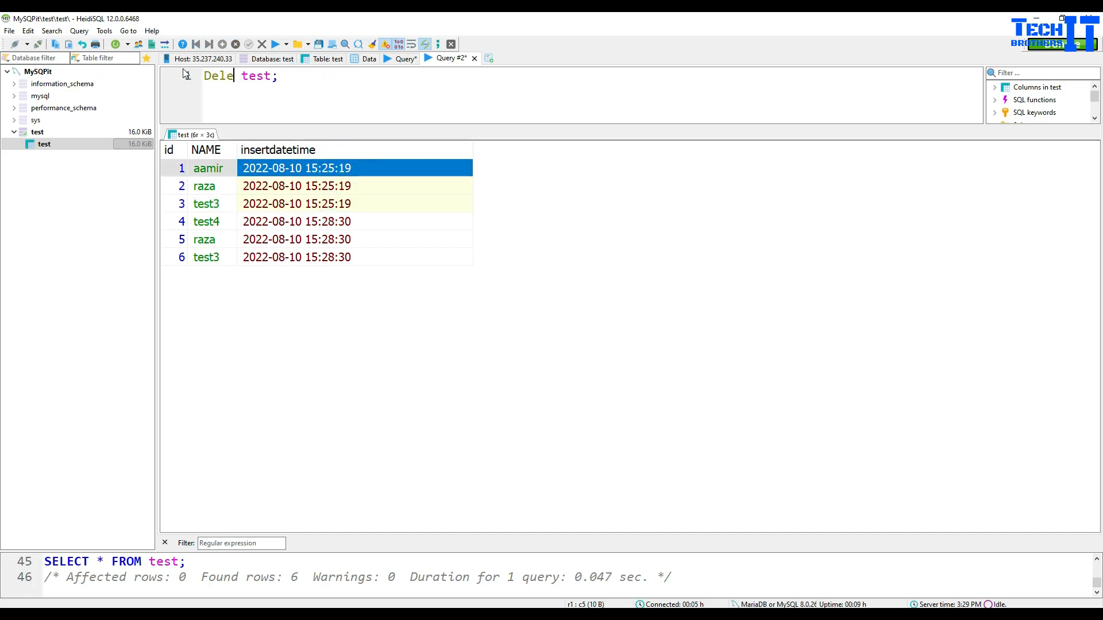
type("te FROM")
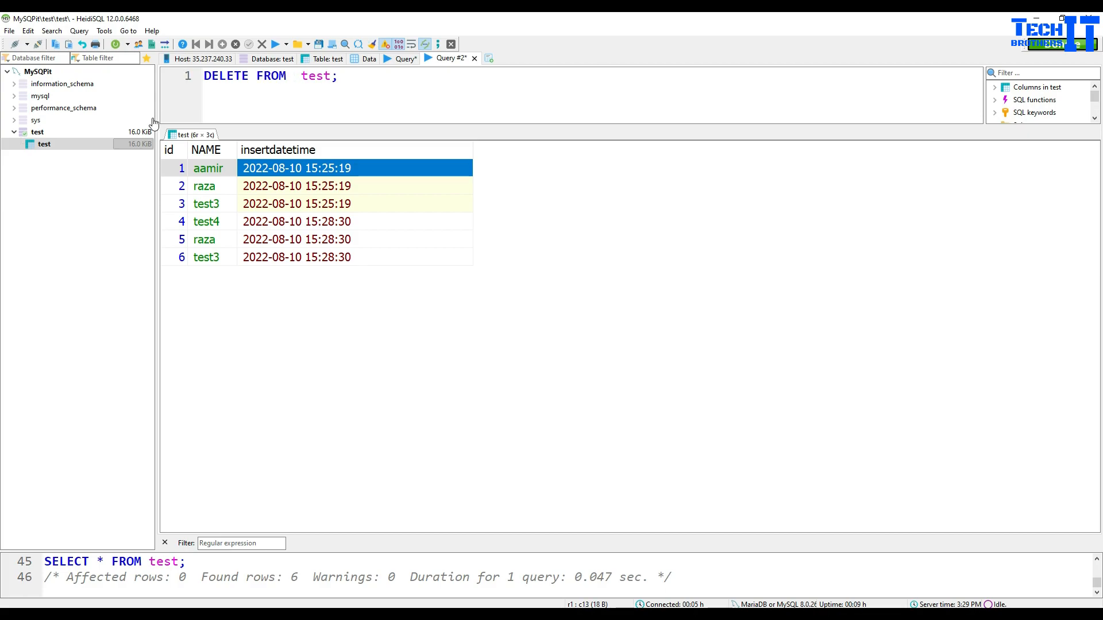
left_click(317, 203)
left_click_drag(354, 81, 204, 79)
left_click(290, 205)
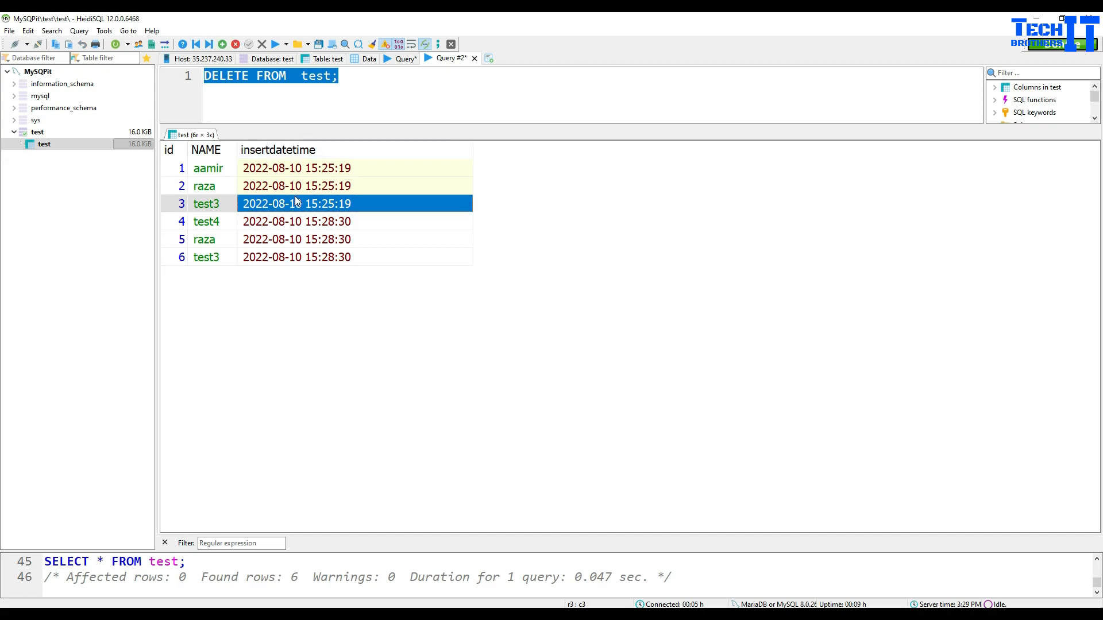
left_click(308, 223)
left_click(318, 240)
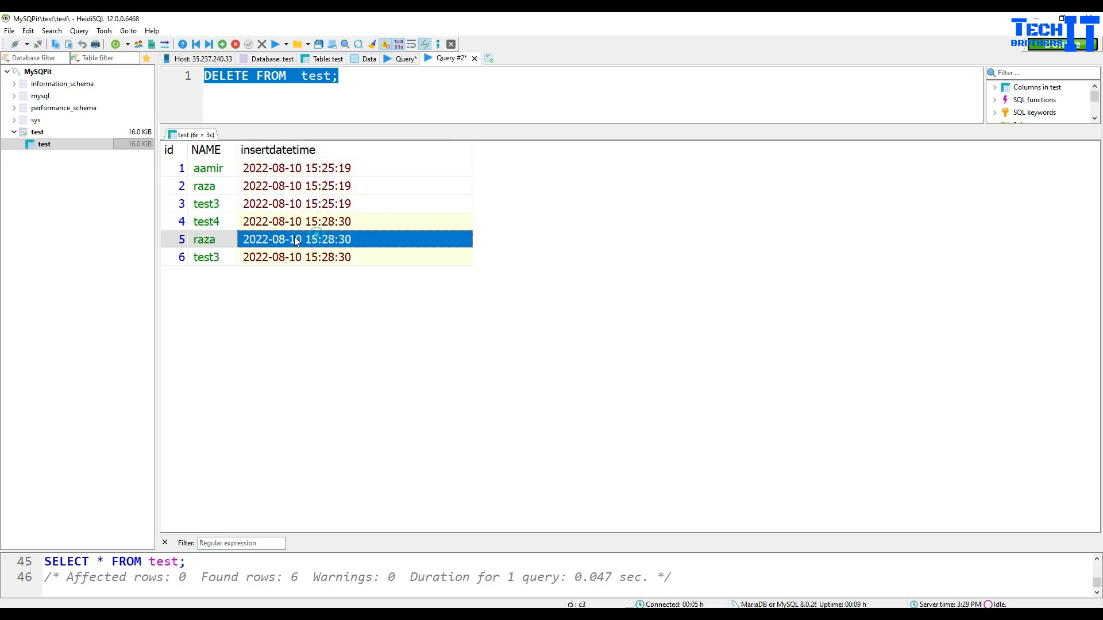
left_click(259, 207)
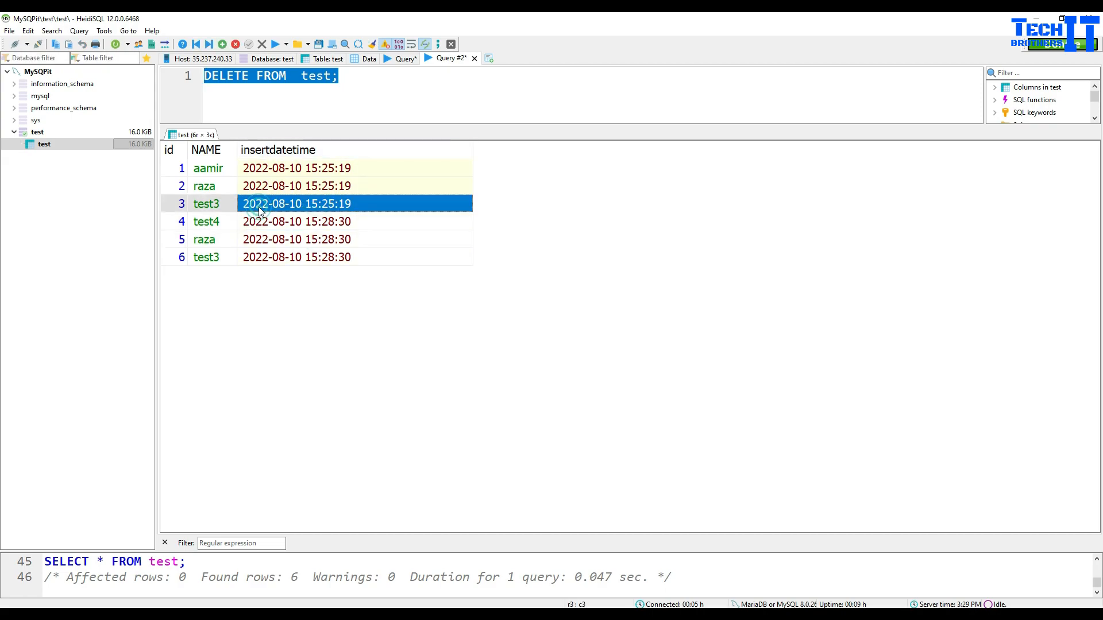
right_click(276, 205)
left_click(295, 213)
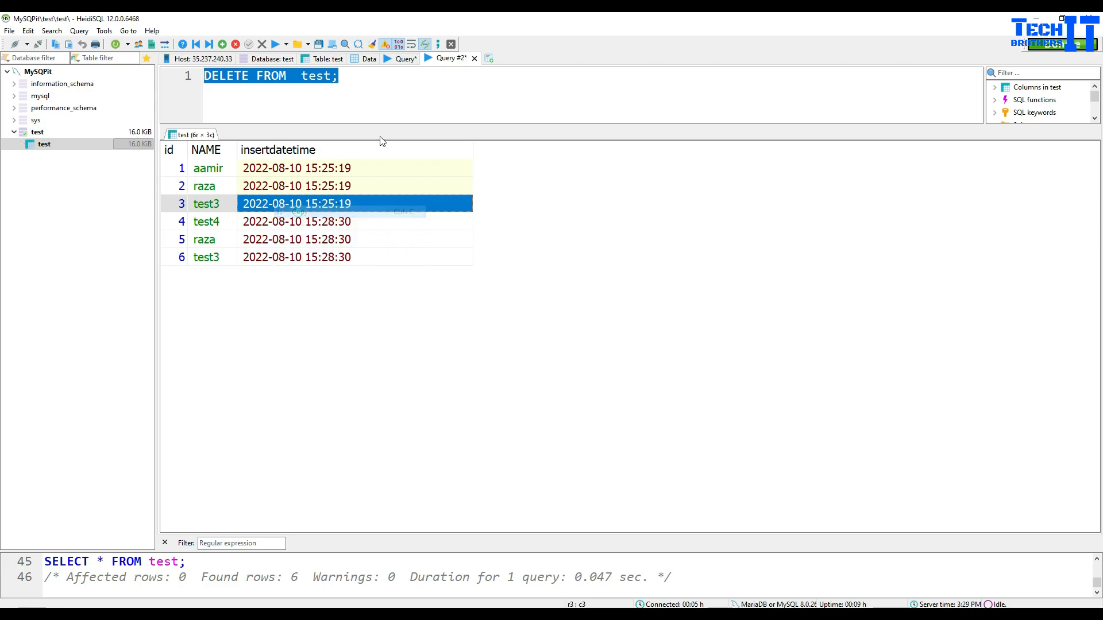
Step: Paste the timestamp as a '--' comment line below the DELETE statement
left_click(432, 109)
key("Return")
key("Return")
type("--")
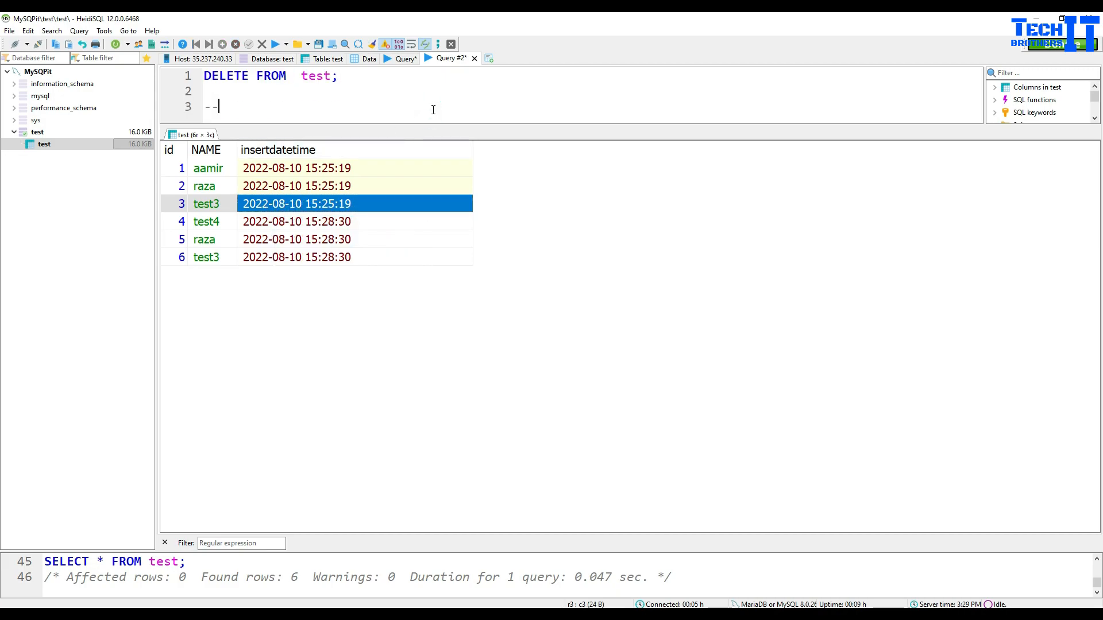
key("ctrl+v")
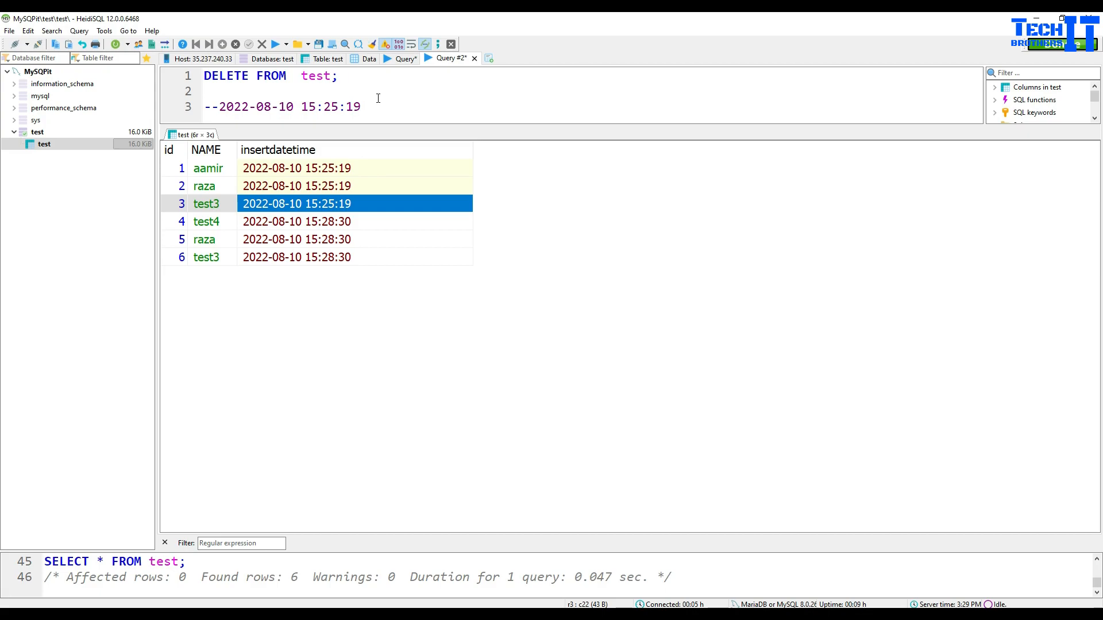
left_click_drag(379, 106, 206, 107)
right_click(216, 107)
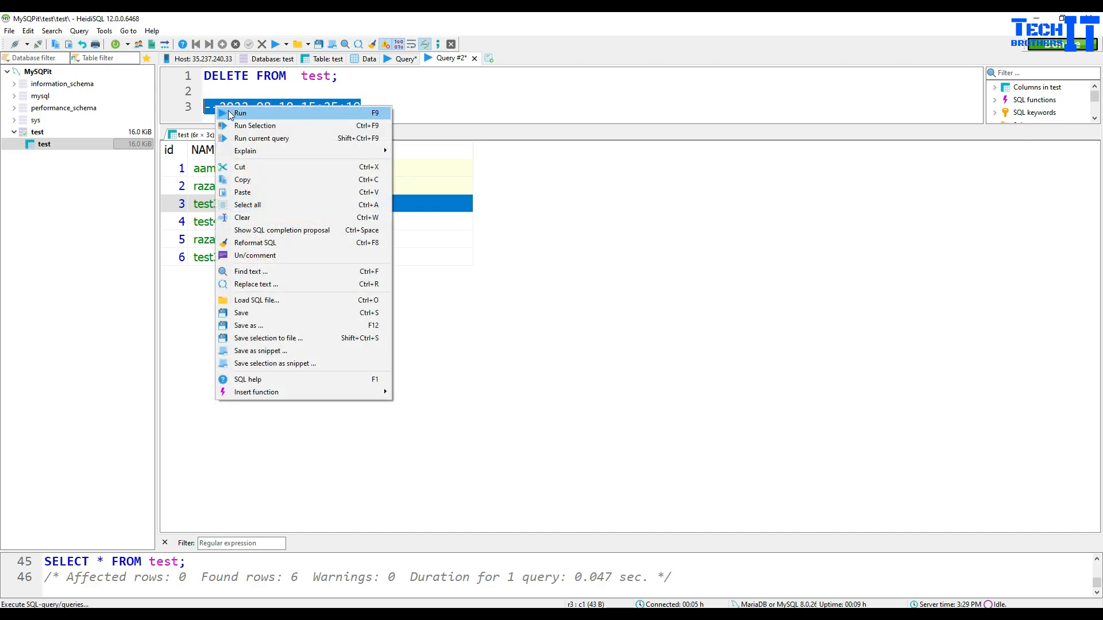
left_click(546, 245)
key("ctrl+a")
right_click(395, 207)
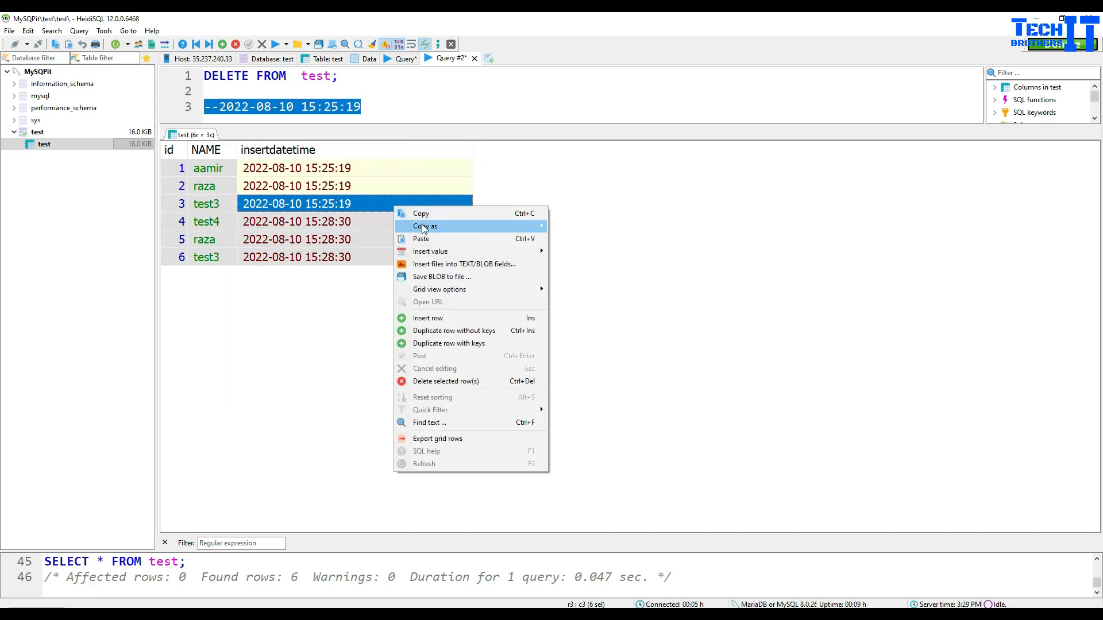
left_click(431, 214)
left_click(397, 63)
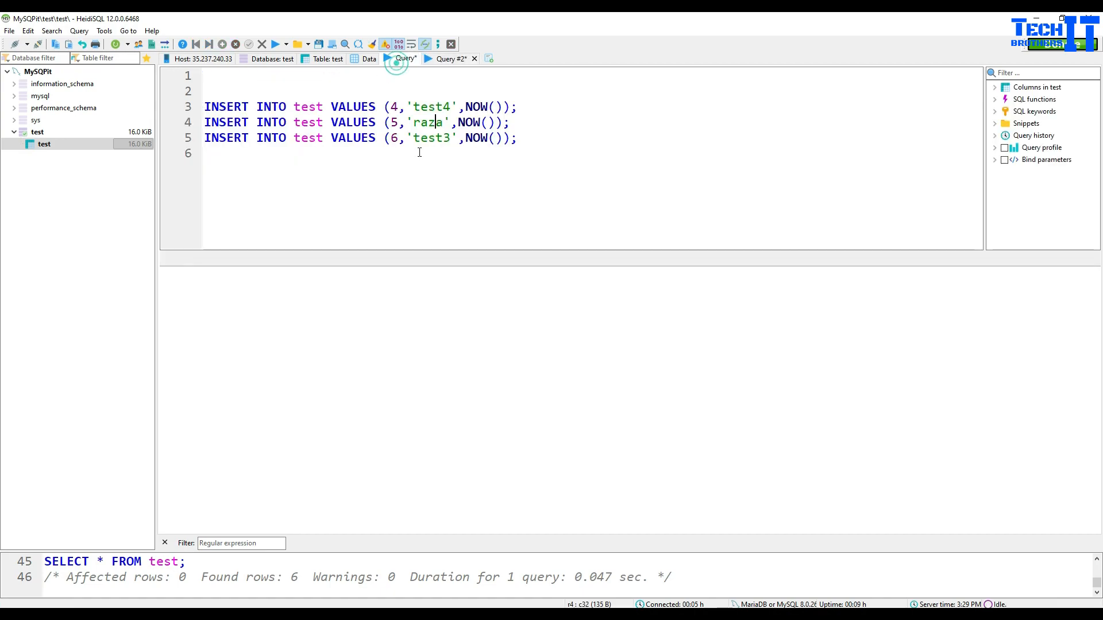
left_click(523, 141)
key("Return")
key("Return")
key("ctrl+v")
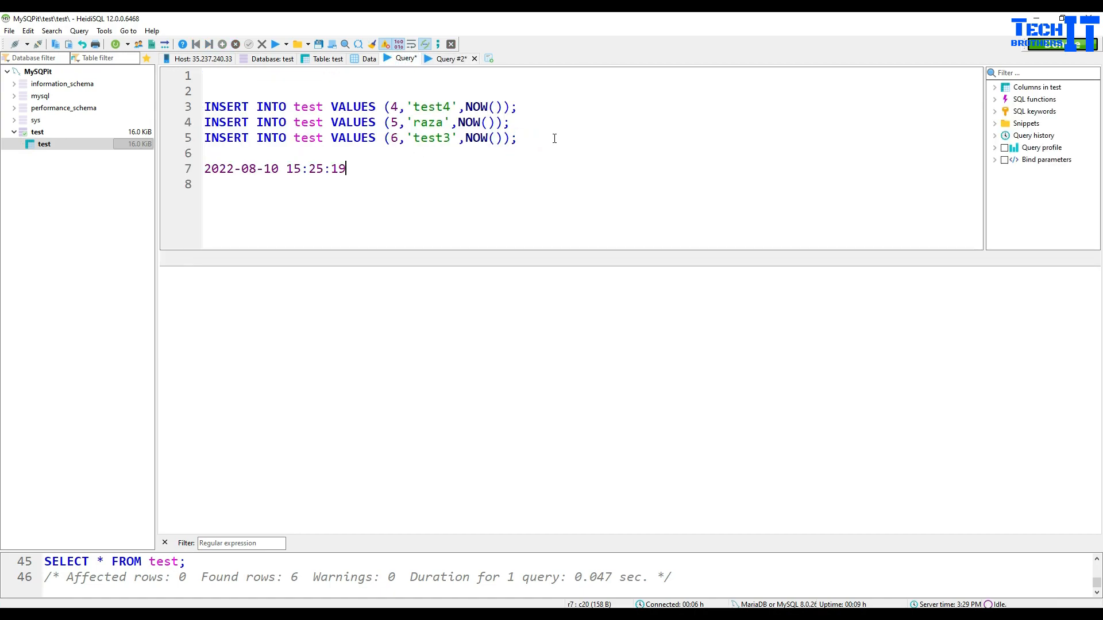
Step: Back in Query #2, remove the timestamp comment and run DELETE FROM test;
left_click(446, 59)
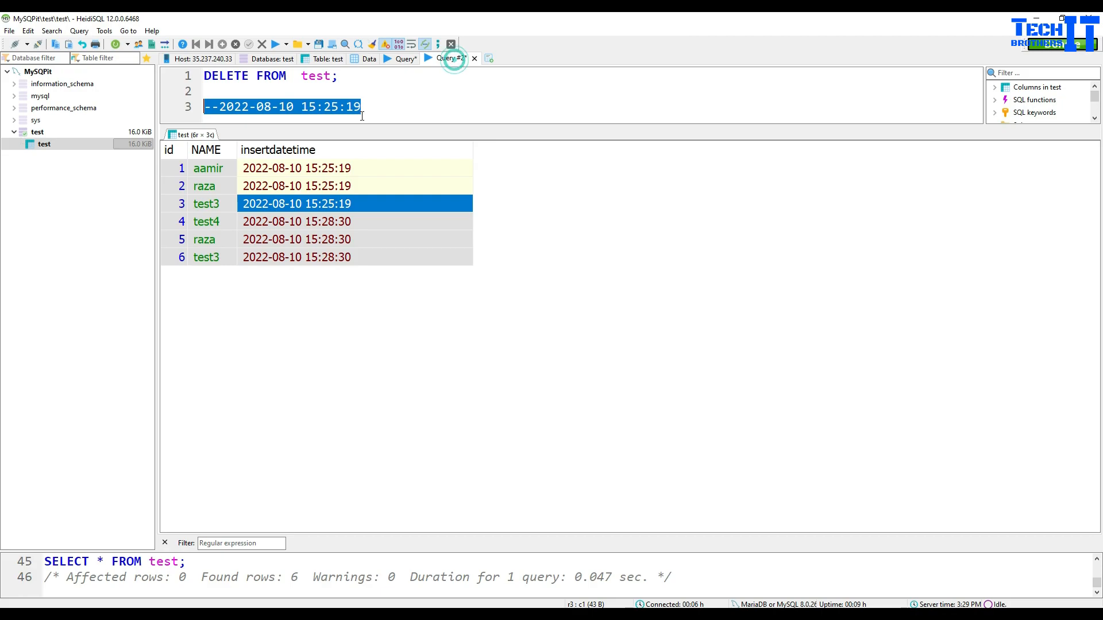
left_click(394, 108)
triple_click(405, 107)
key("BackSpace")
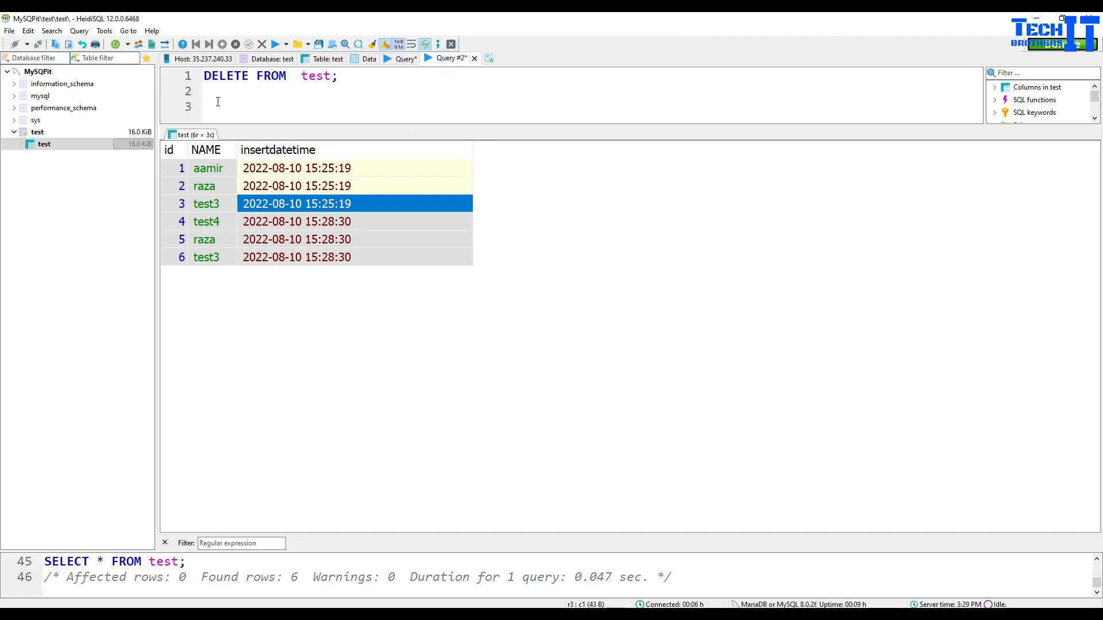
left_click(276, 44)
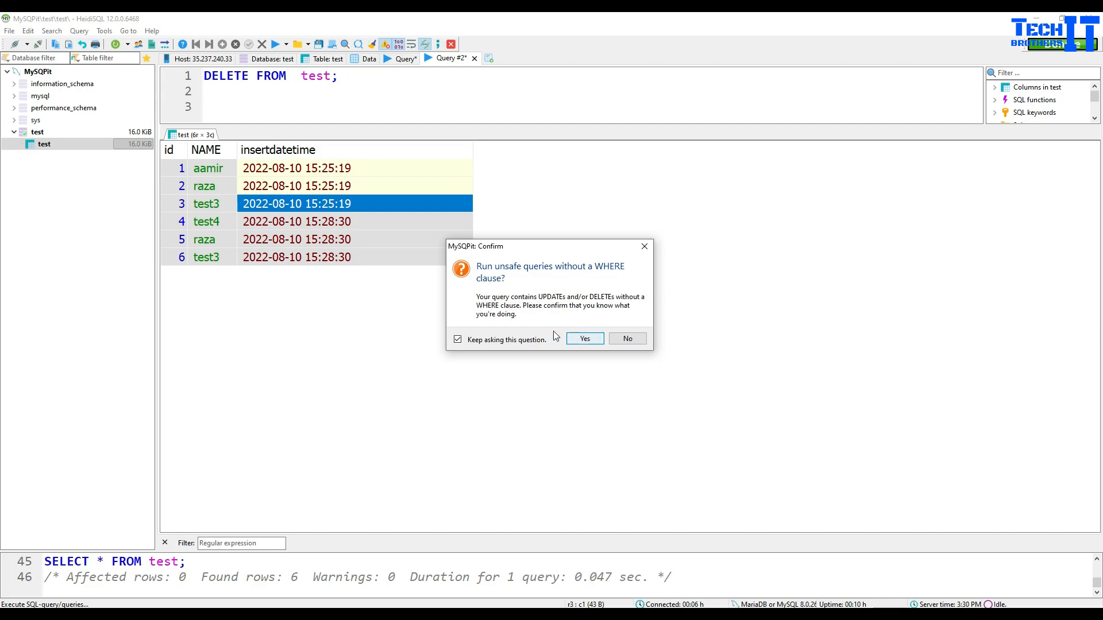
Step: Confirm the WHERE-less DELETE, then rerun SELECT * from test to show zero rows
left_click(584, 339)
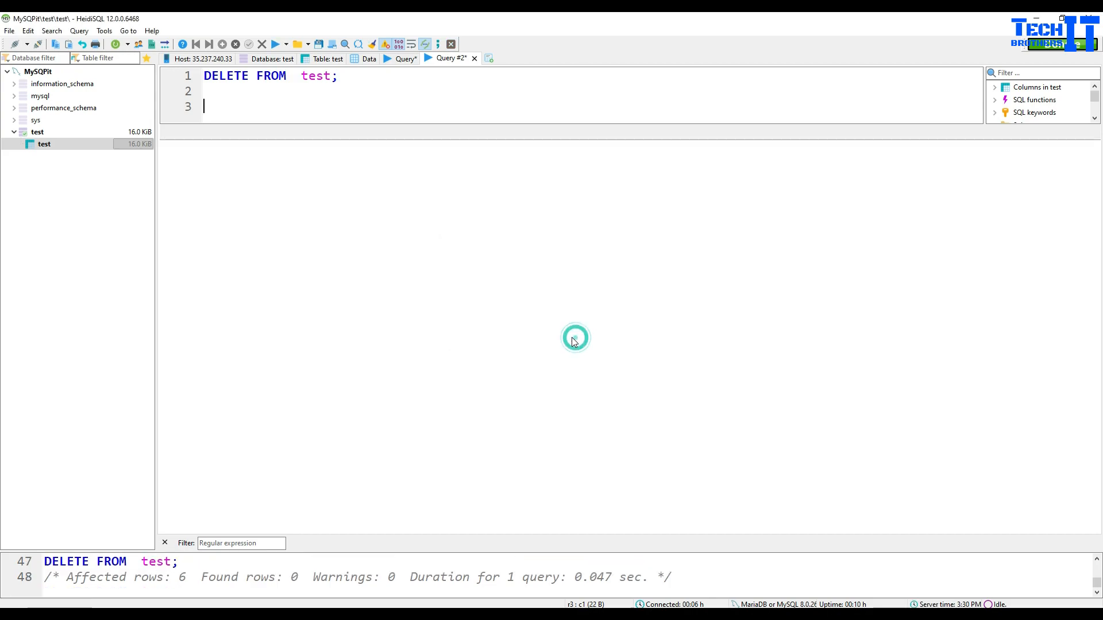
left_click_drag(293, 78, 187, 80)
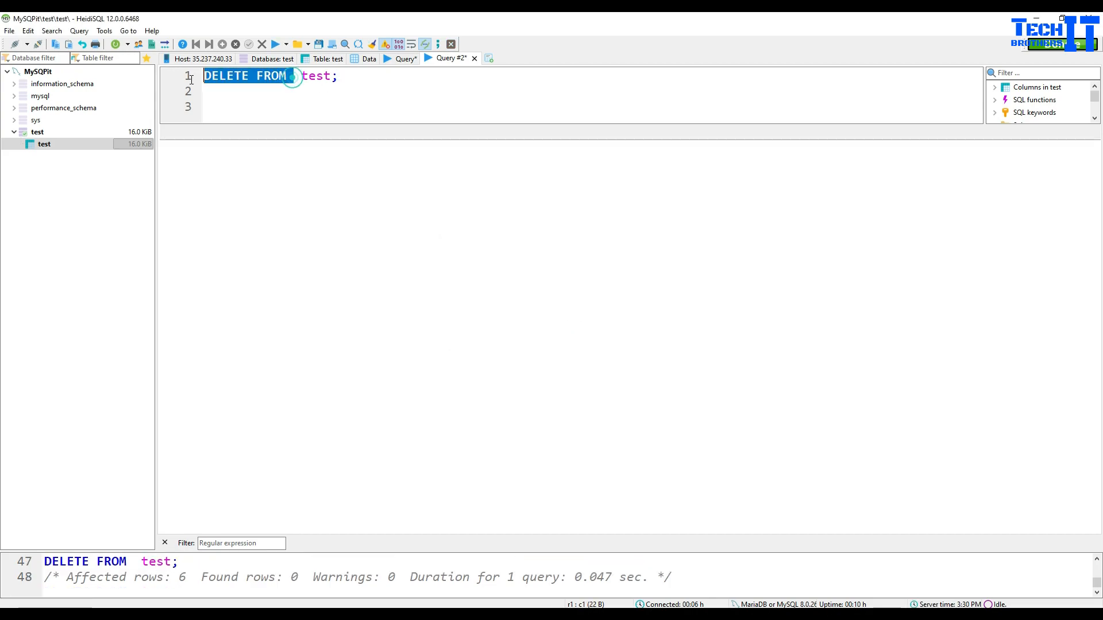
type("Select * from")
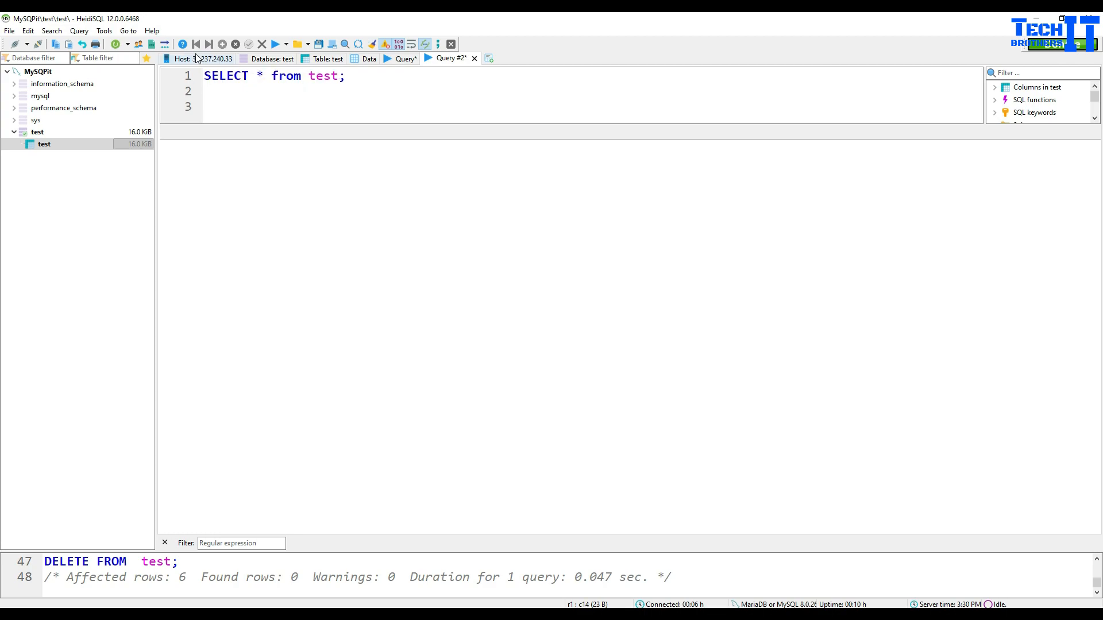
left_click(275, 43)
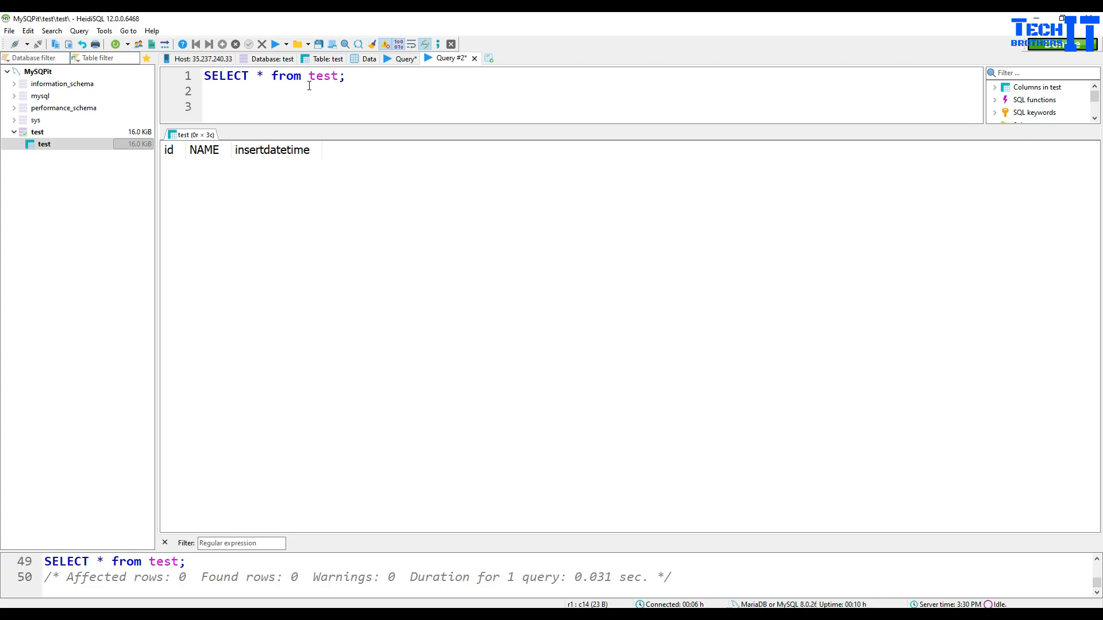
left_click(402, 60)
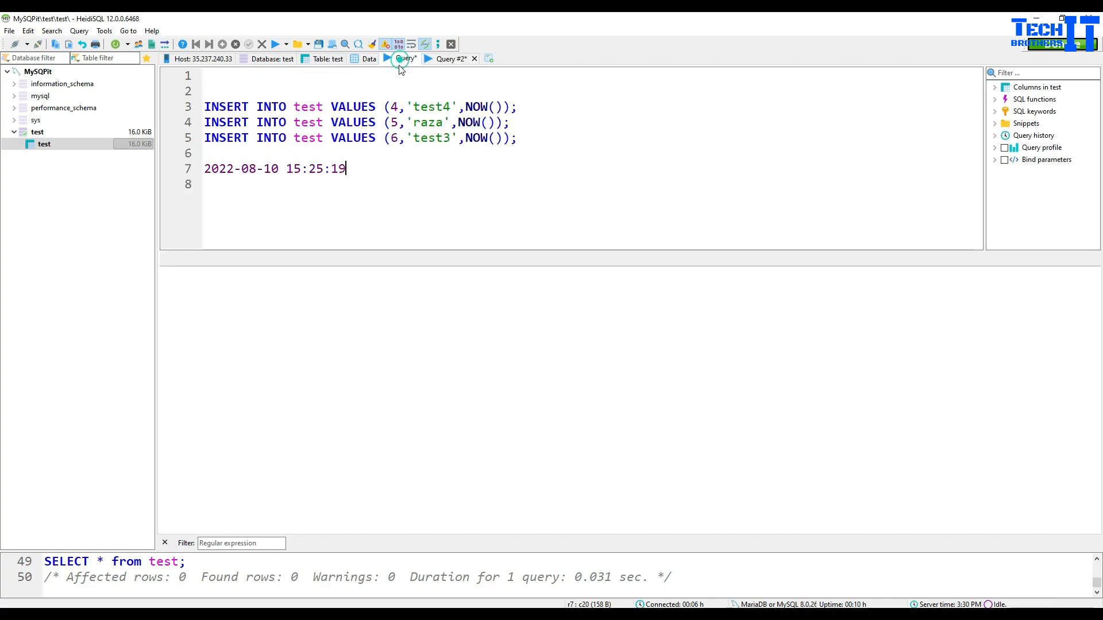
double_click(316, 169)
left_click(353, 167)
left_click_drag(364, 172, 222, 170)
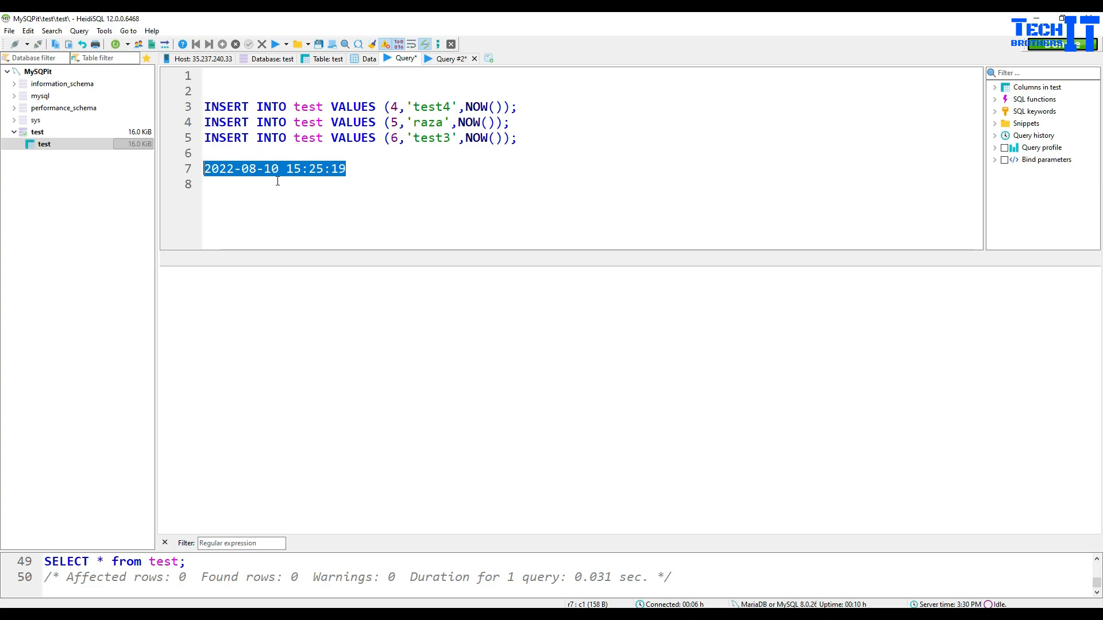
left_click_drag(346, 173, 204, 169)
left_click(317, 167)
left_click_drag(371, 167, 205, 168)
mouse_move(409, 614)
left_click(313, 586)
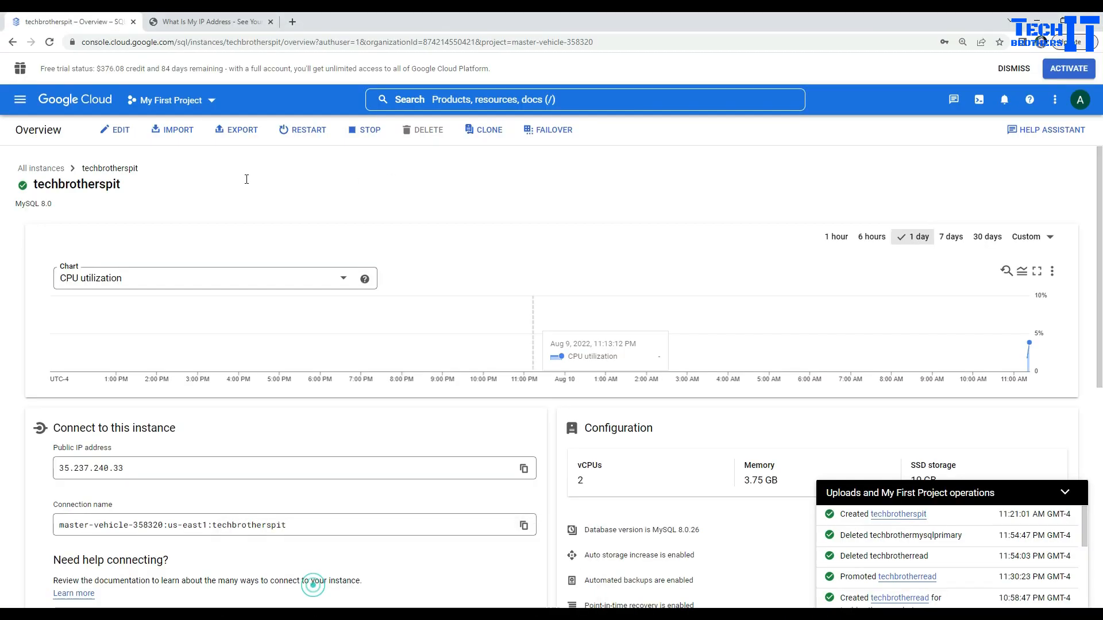
Step: Go to the Cloud SQL instances list and start creating a clone of techbrotherspit
left_click(20, 100)
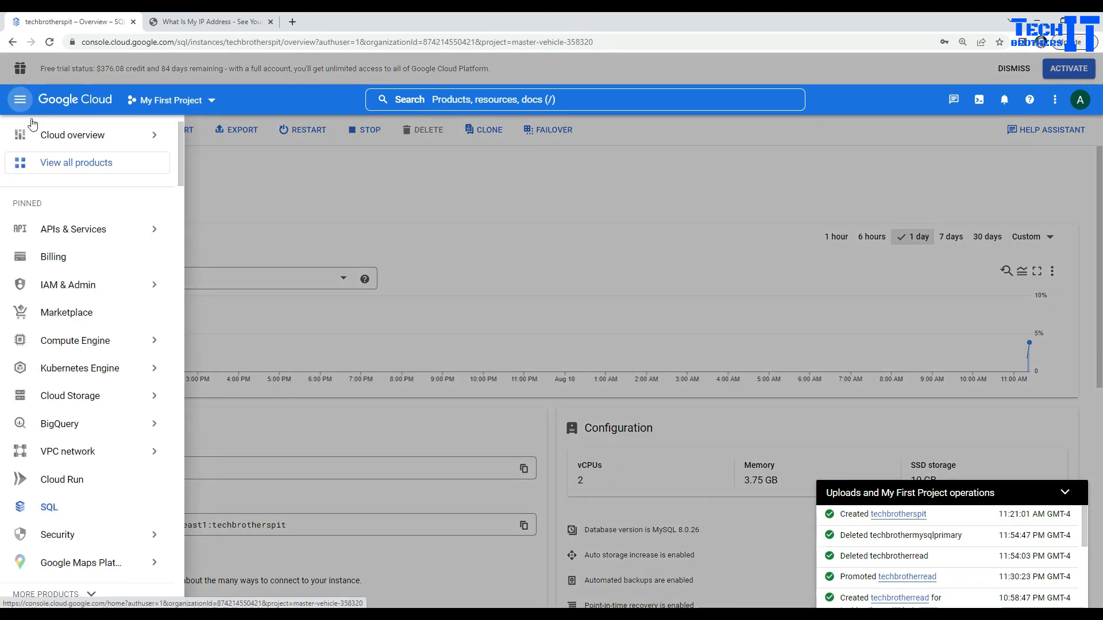
left_click(46, 515)
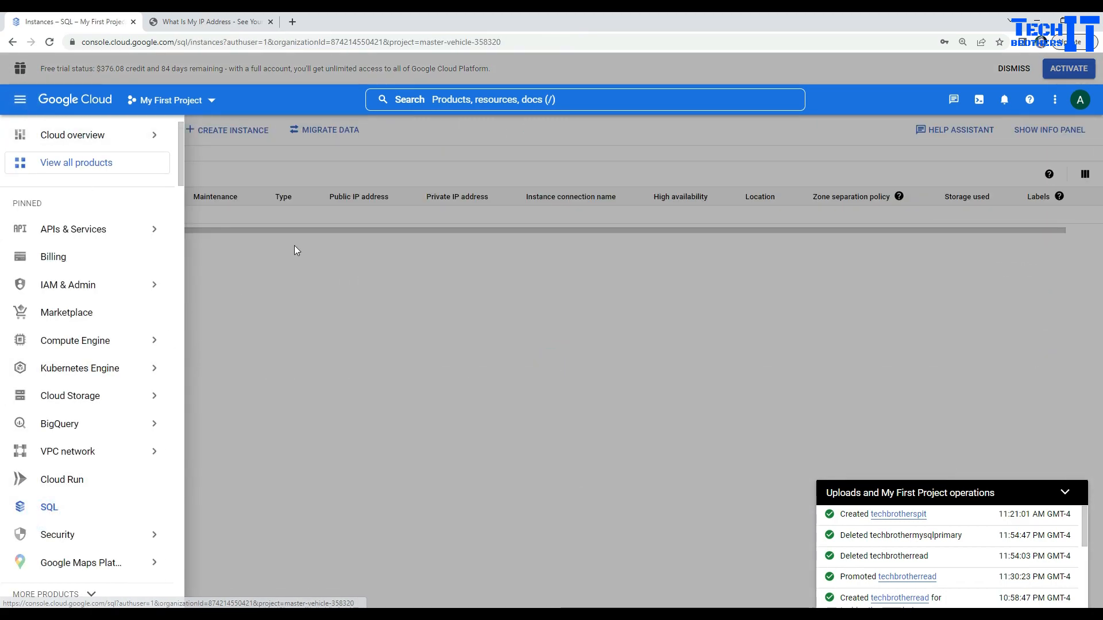
left_click(345, 306)
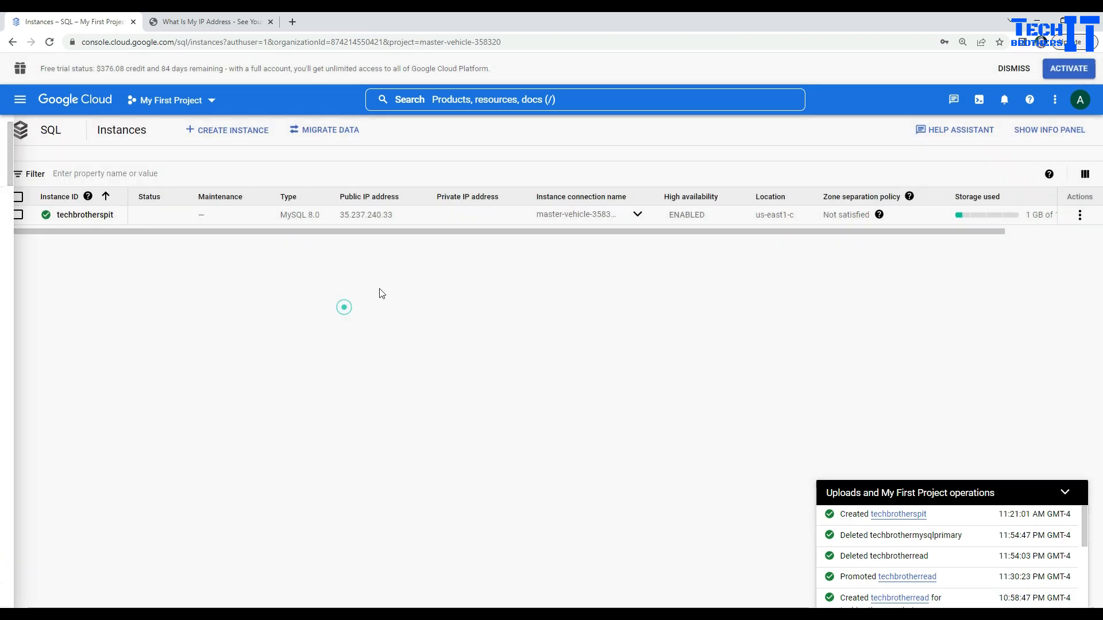
left_click(1079, 216)
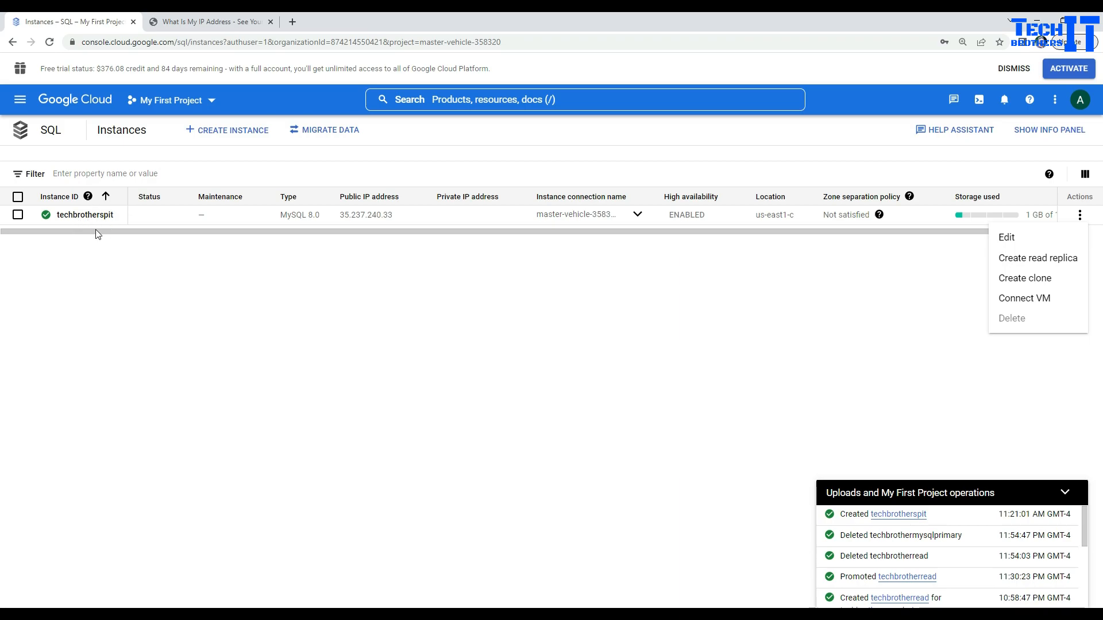
left_click(1033, 285)
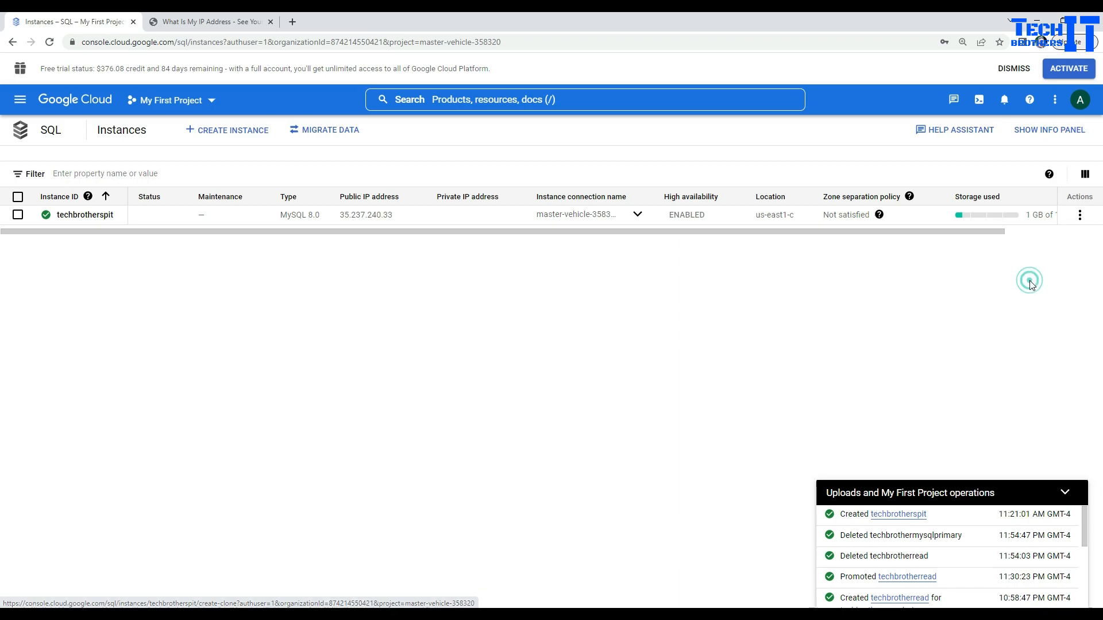
Step: Keep the clone ID techbrotherspit-clone and choose cloning from an earlier point in time
left_click(1066, 492)
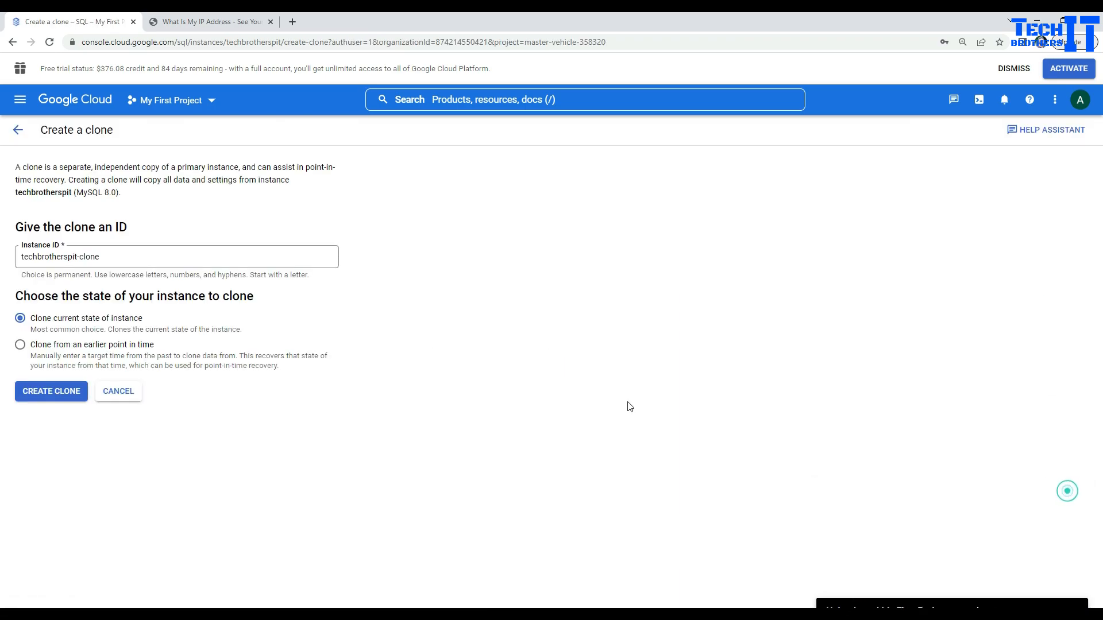
left_click(101, 256)
left_click_drag(118, 255, 17, 256)
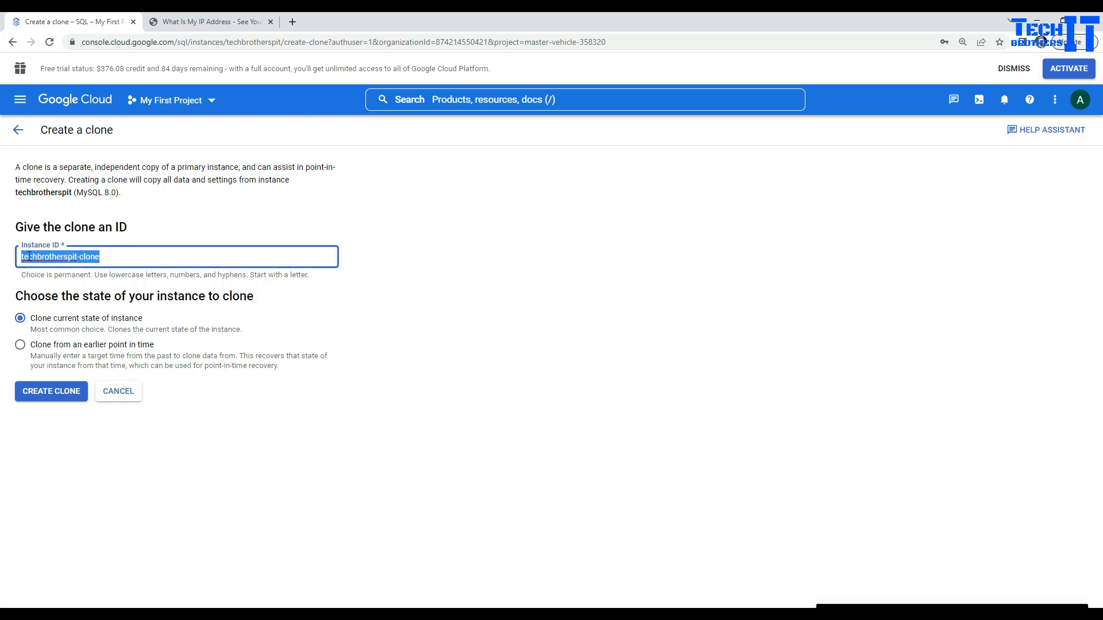
left_click(84, 259)
left_click_drag(96, 257, 73, 257)
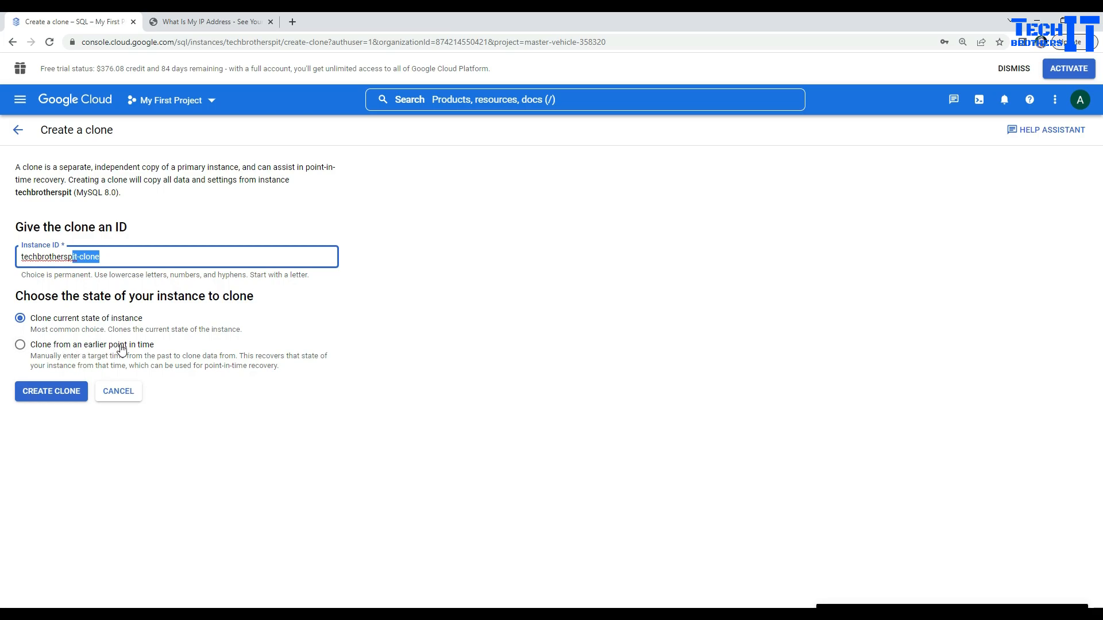
left_click(23, 348)
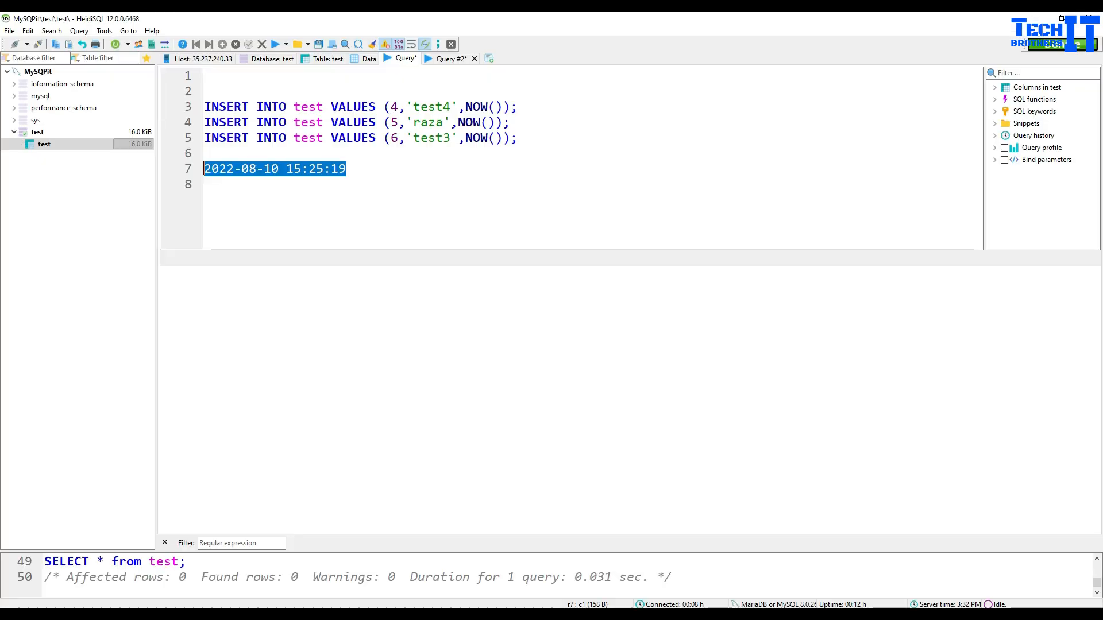
Step: Check the timestamp's minutes 25 and seconds 19, then return to the Create a clone page
left_click(352, 188)
left_click_drag(288, 169, 325, 170)
left_click(325, 171)
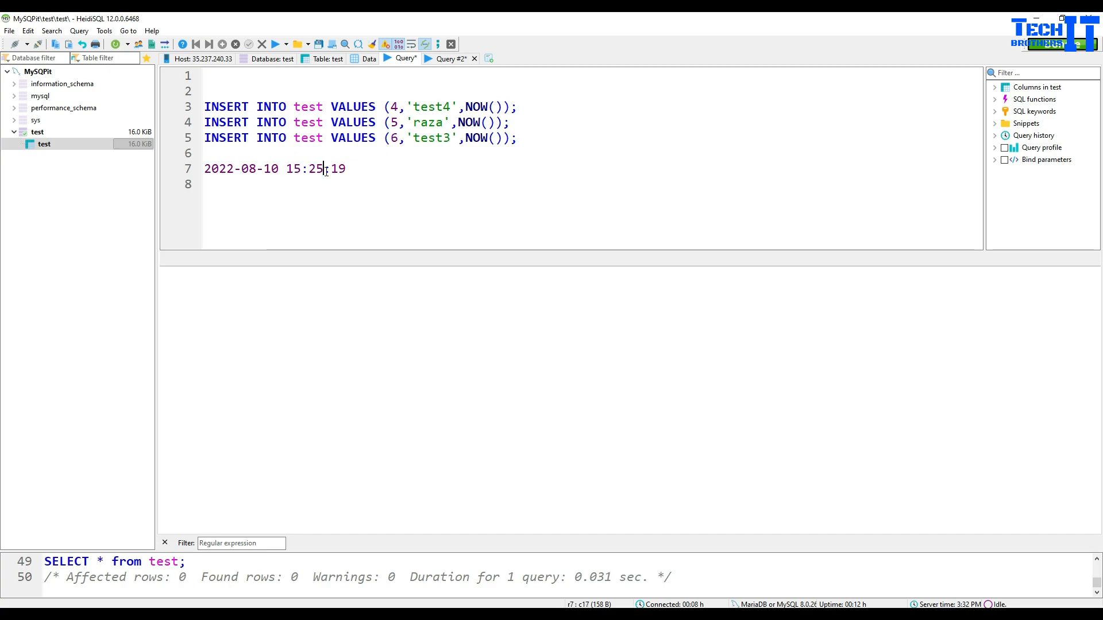
double_click(316, 171)
double_click(342, 171)
left_click(396, 616)
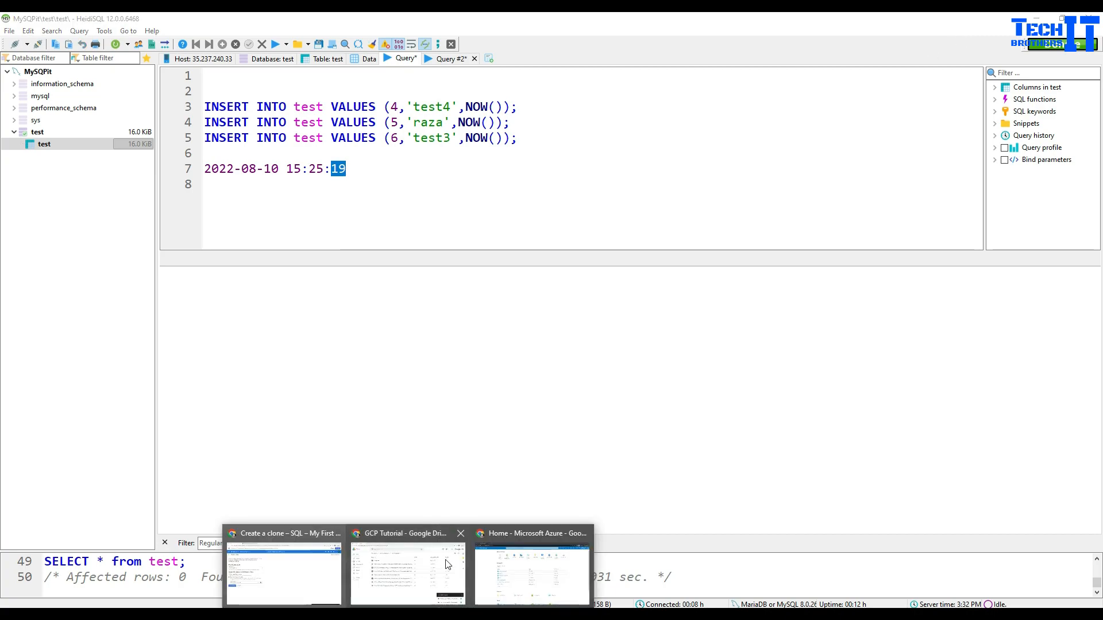
left_click(309, 562)
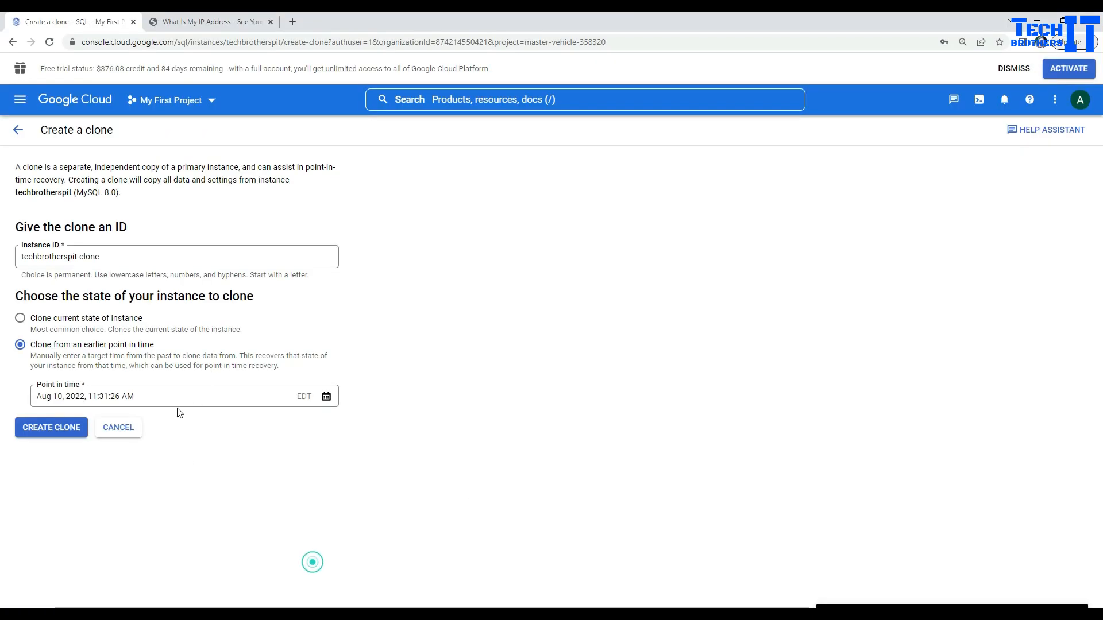
Step: Edit the clone's point in time to Aug 10, 2022, 11:26:00 AM
left_click(107, 396)
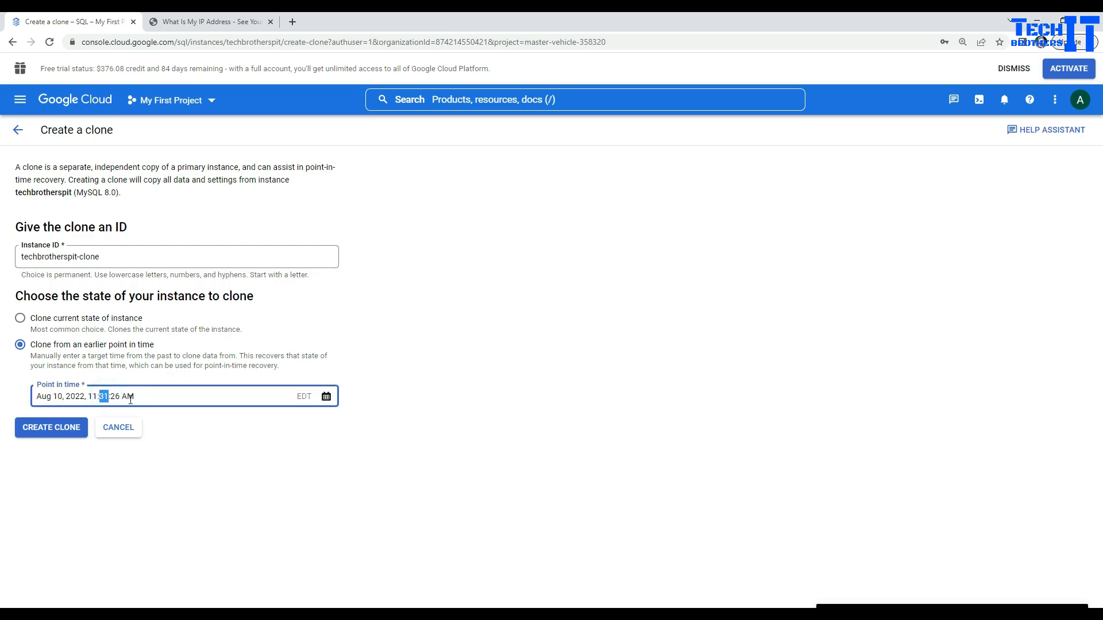
type("25")
key("BackSpace")
type("6")
left_click(116, 395)
type("00")
left_click_drag(89, 395, 110, 396)
left_click(139, 396)
Step: Fix the point-in-time format error and create techbrotherspit-clone
left_click(54, 430)
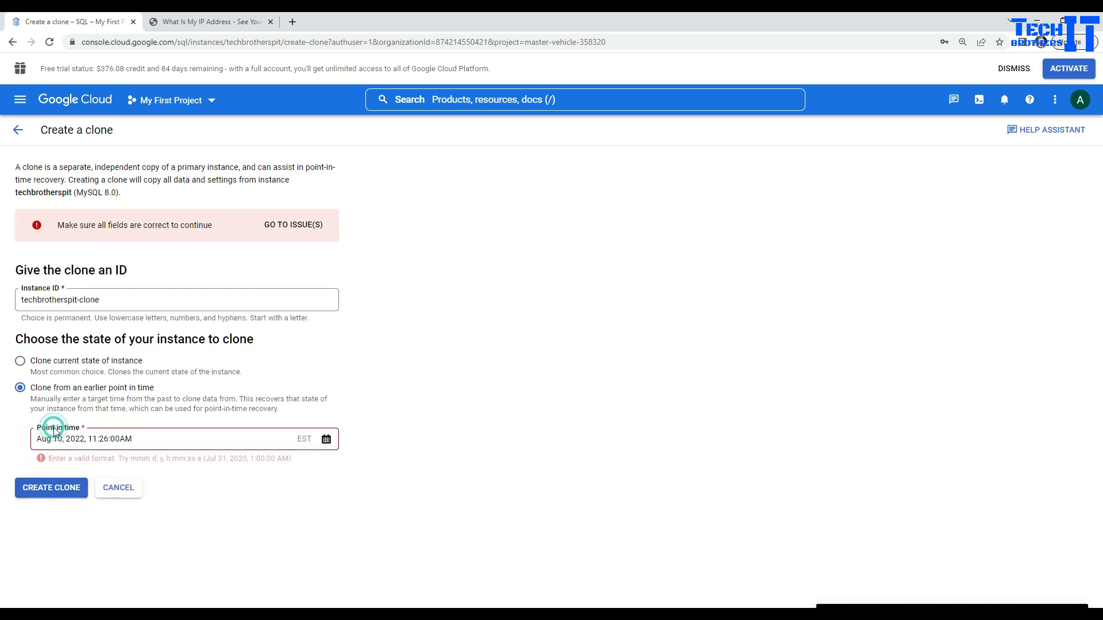
left_click_drag(133, 439, 127, 439)
left_click(121, 439)
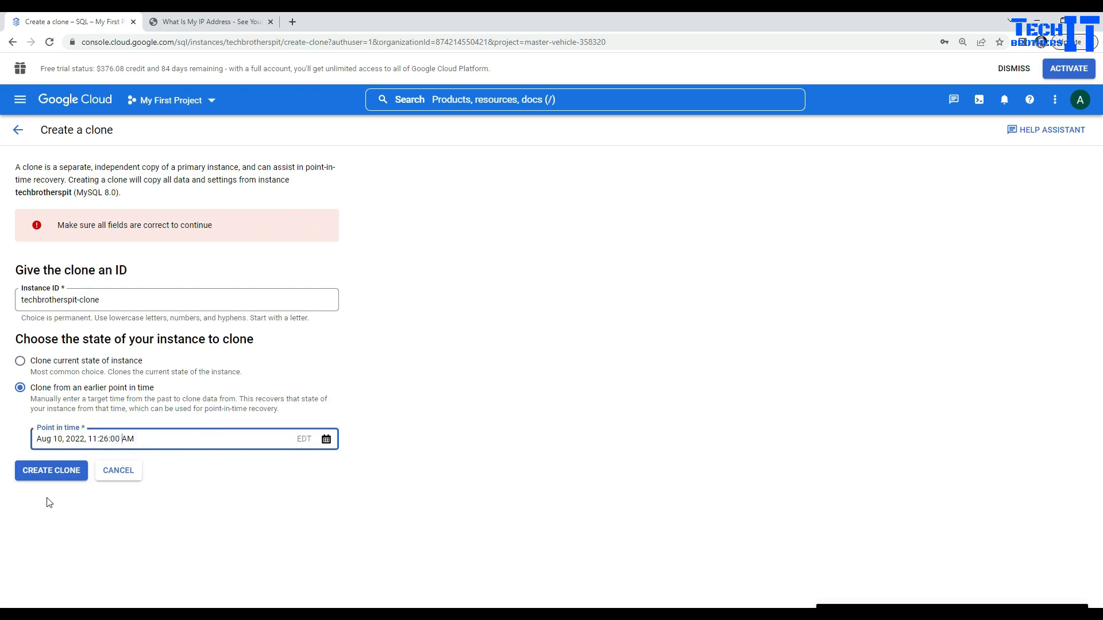
left_click(66, 472)
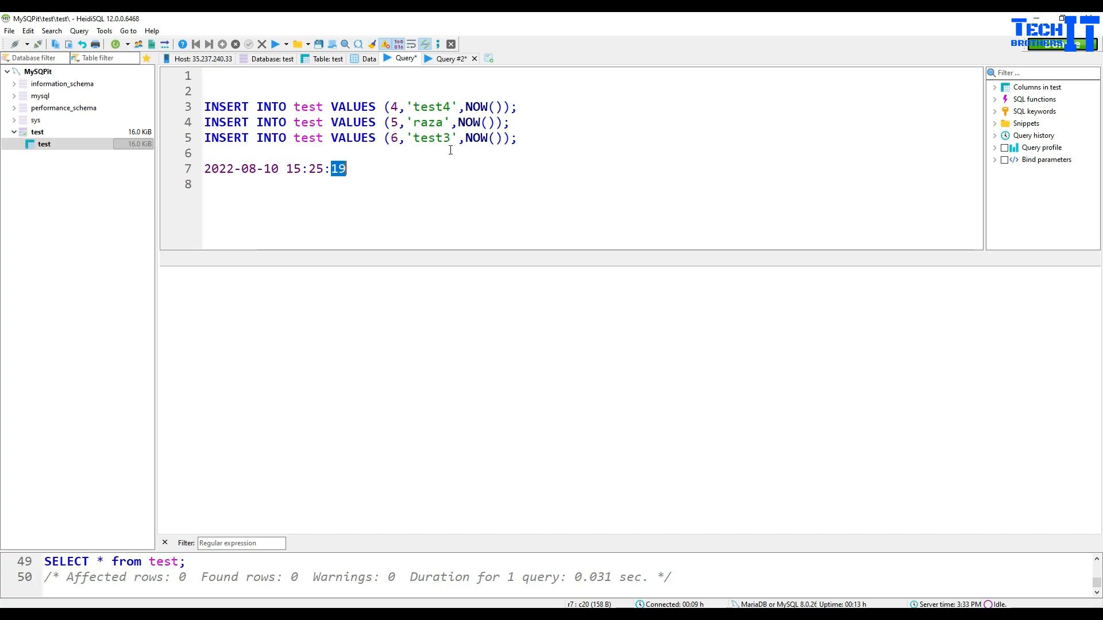
left_click(450, 150)
left_click_drag(352, 169, 205, 169)
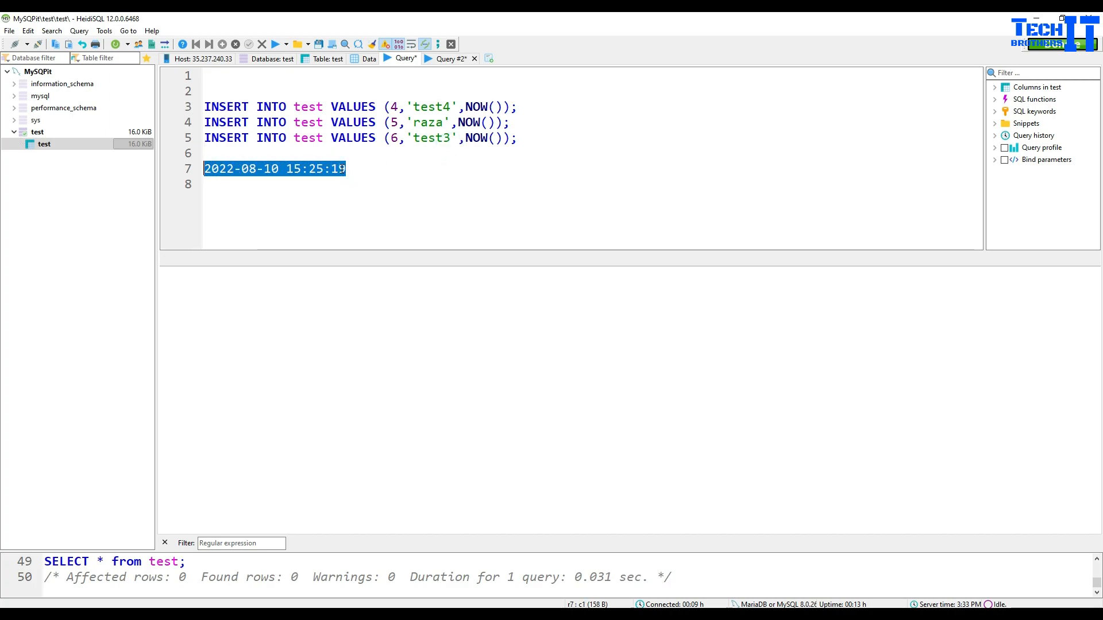
left_click(339, 168)
double_click(316, 169)
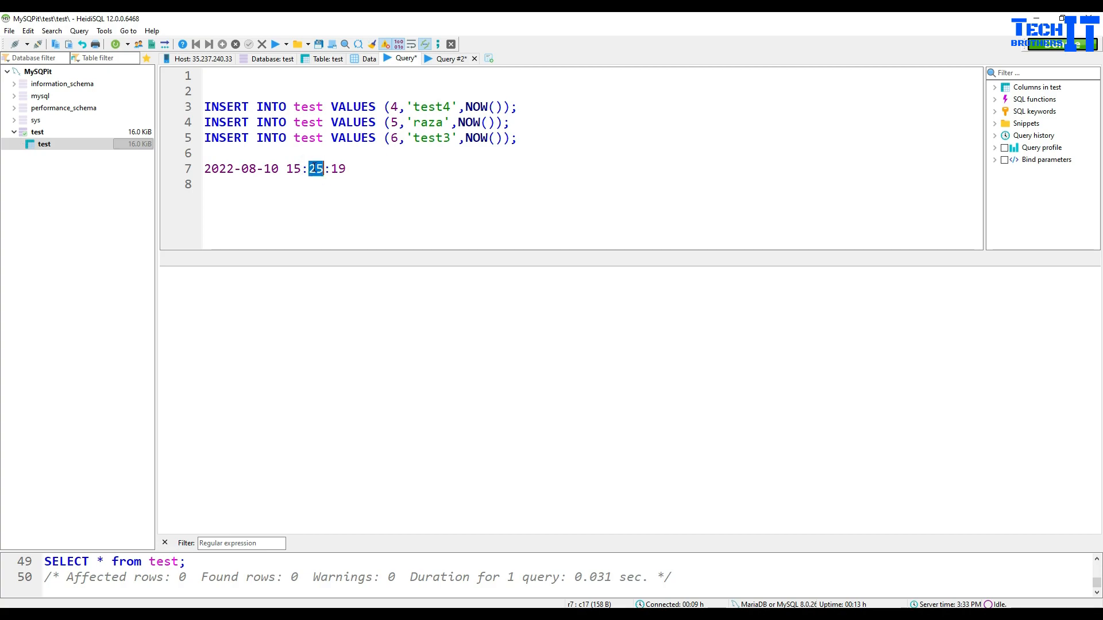
type("26")
double_click(339, 169)
type("00")
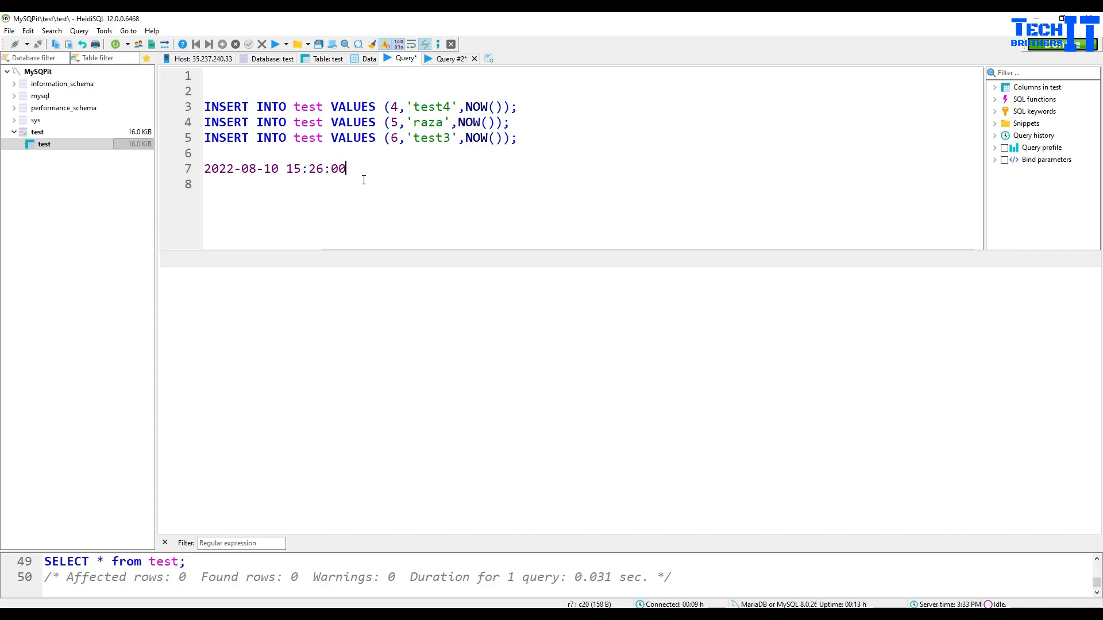
double_click(296, 169)
type("11")
Step: Review the test table's current rows in the Data view
left_click(451, 59)
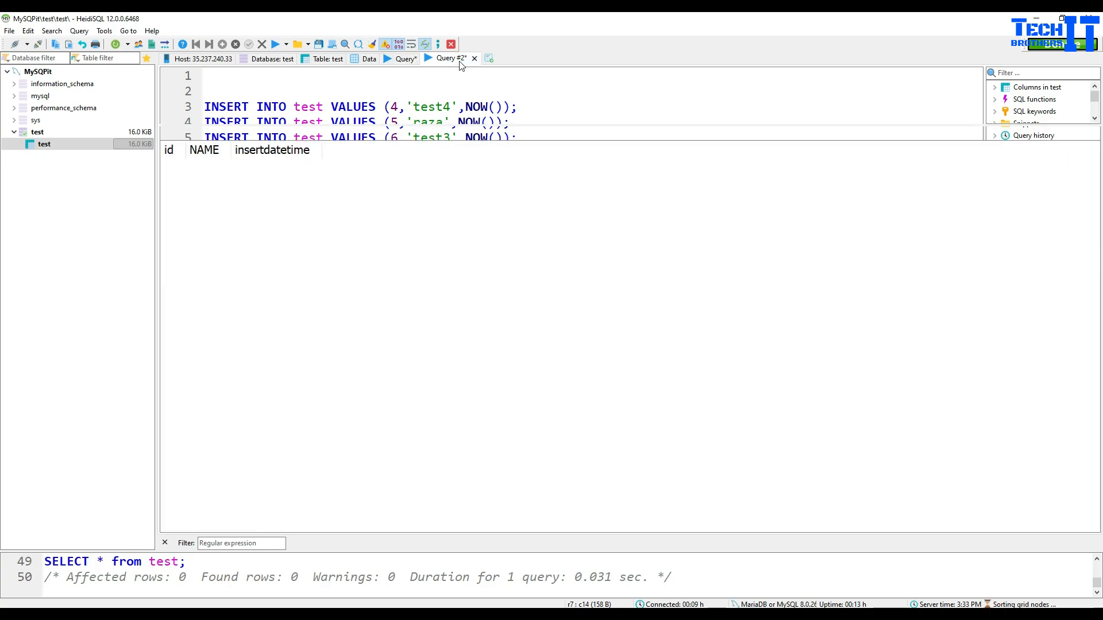
left_click(368, 60)
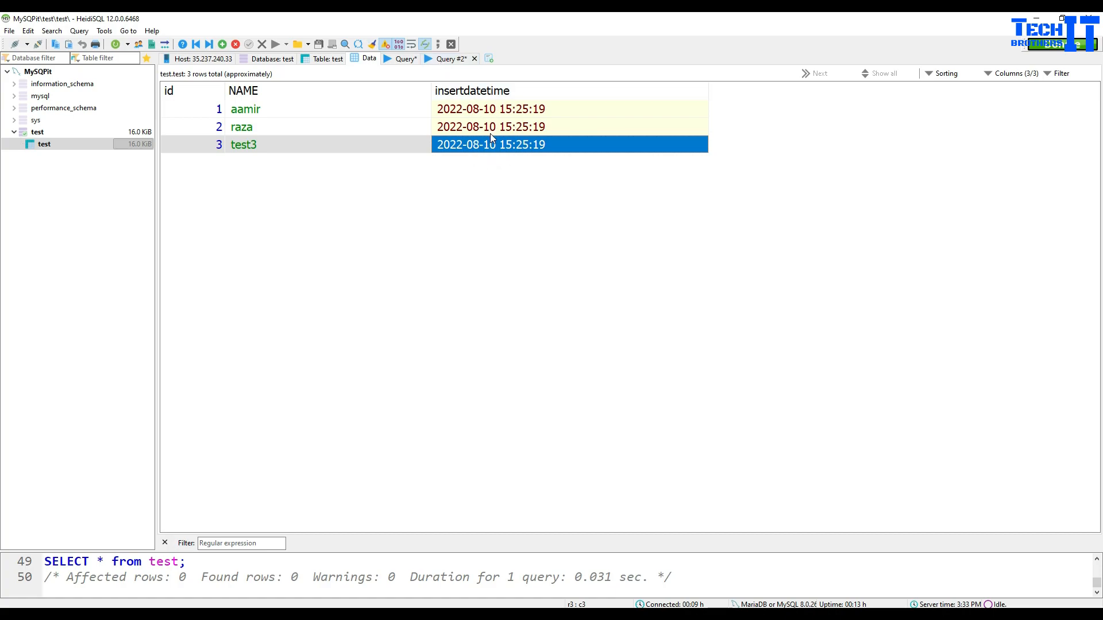
left_click(405, 59)
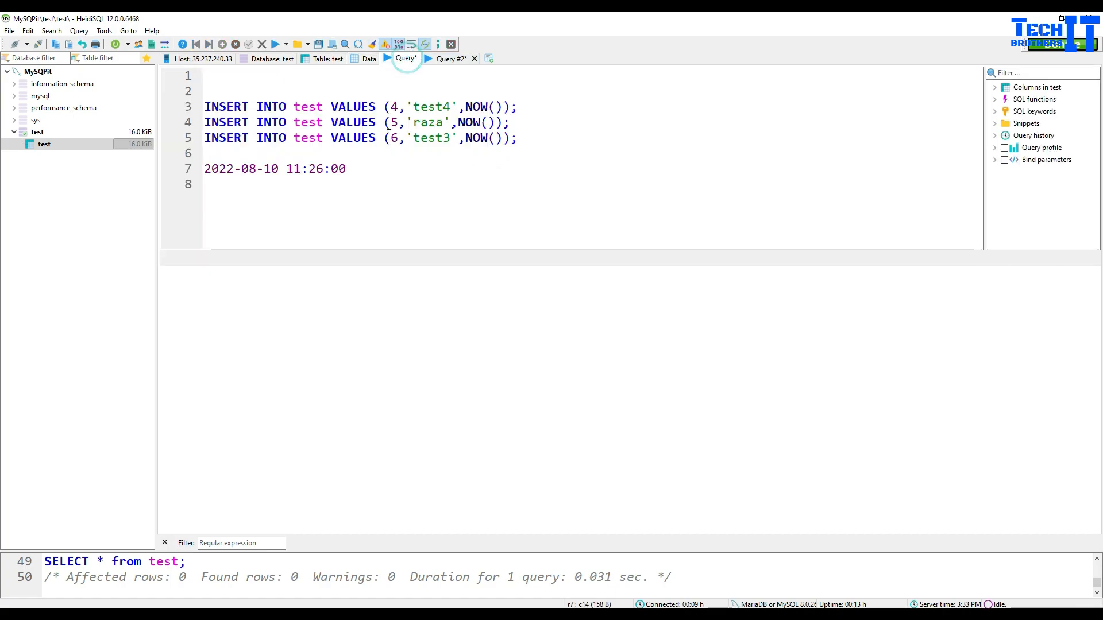
left_click(453, 59)
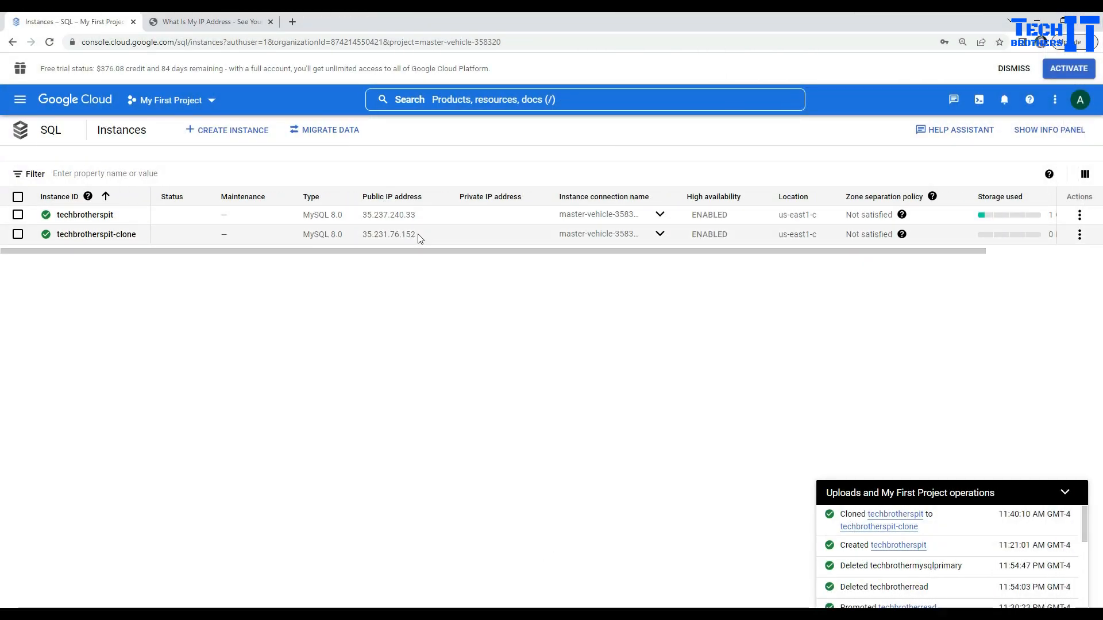
Step: Copy the clone's public IP address 35.231.76.152
left_click_drag(420, 239, 362, 234)
right_click(363, 234)
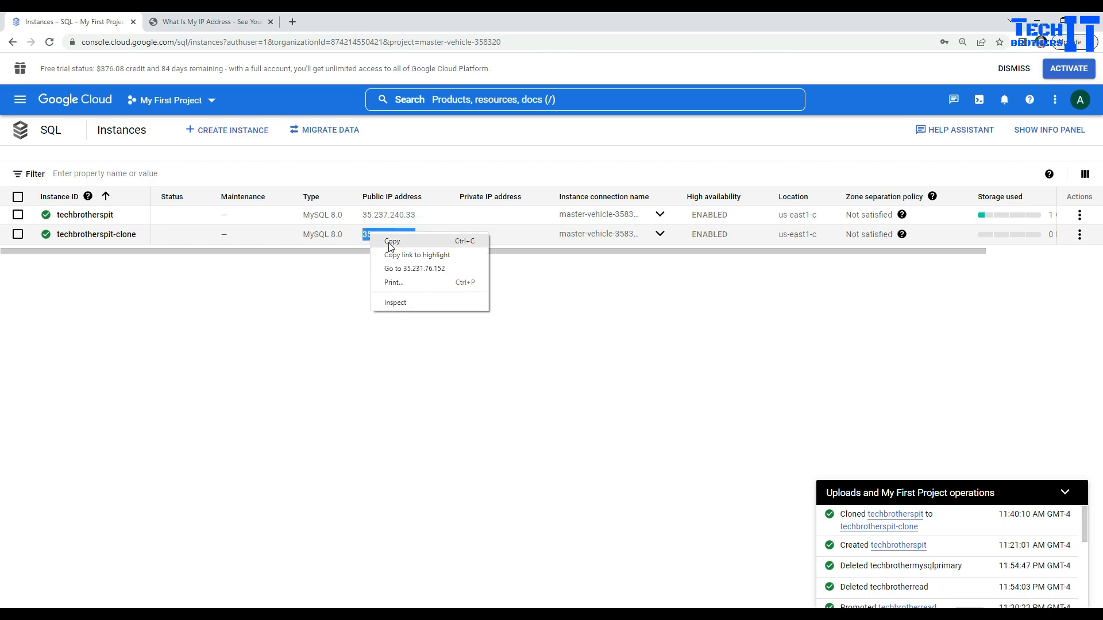
left_click(390, 246)
Step: Review the techbrotherspit-clone overview page, then go back to HeidiSQL
left_click(109, 234)
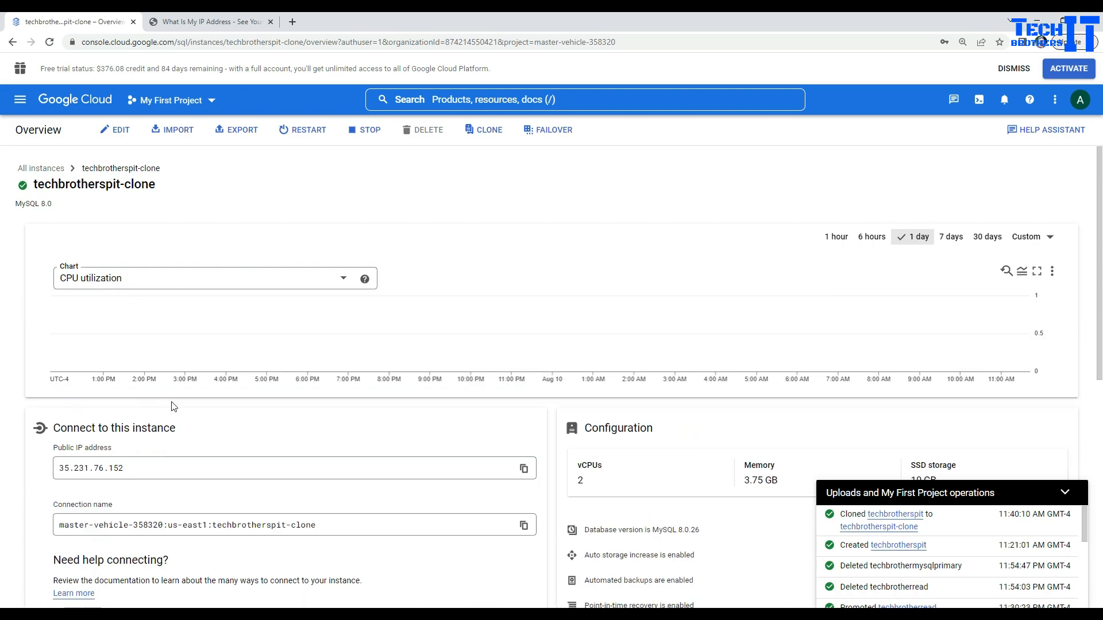
scroll(339, 442, "down", 2)
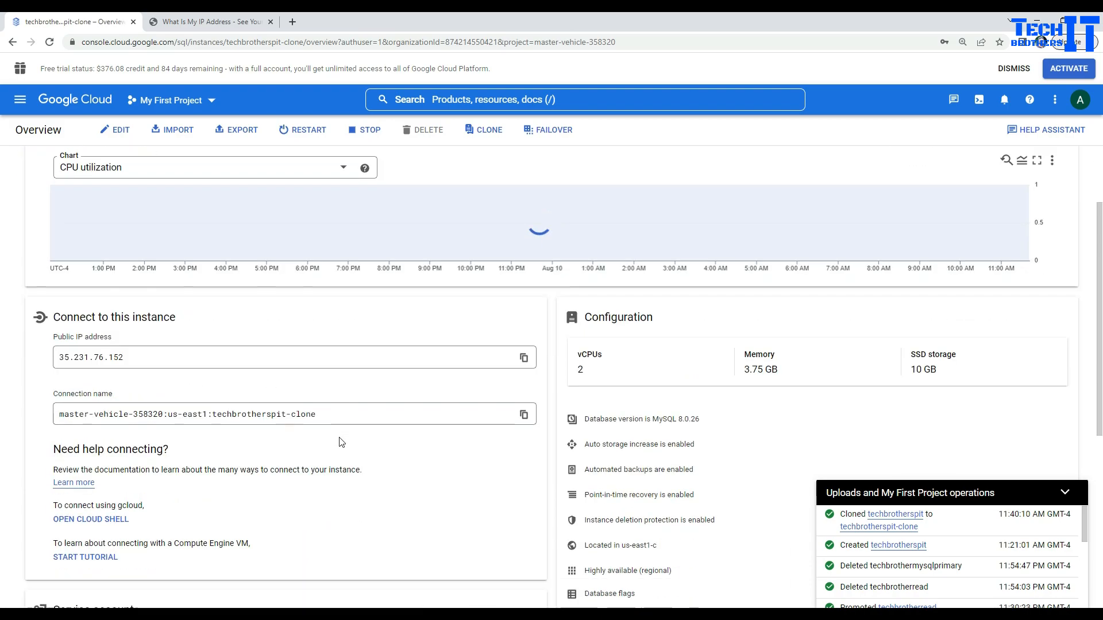
scroll(338, 442, "down", 1)
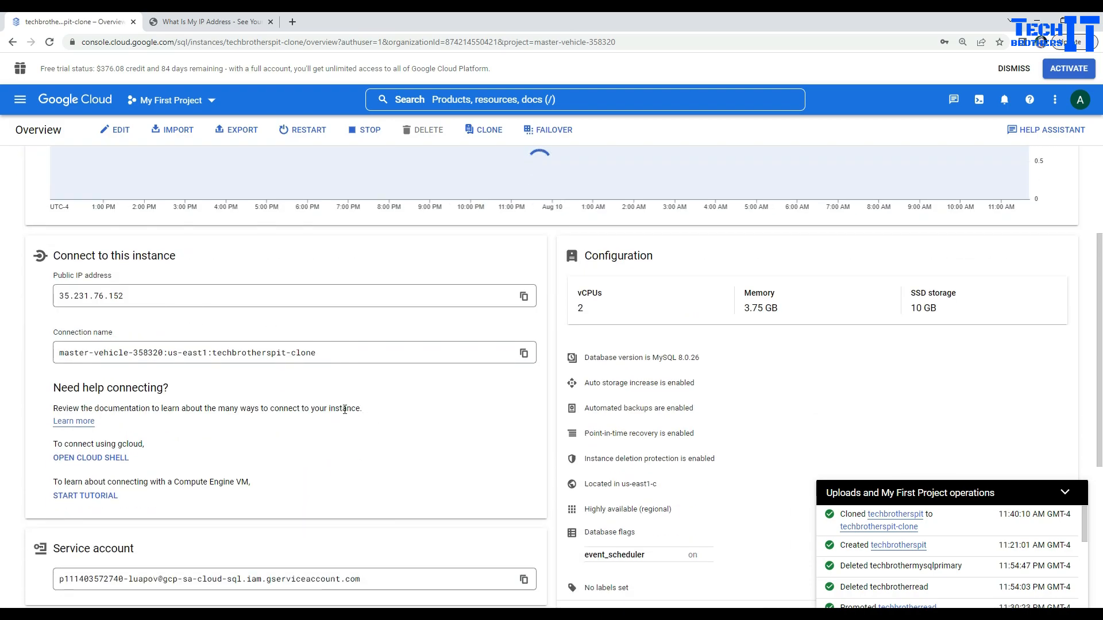
scroll(347, 411, "down", 3)
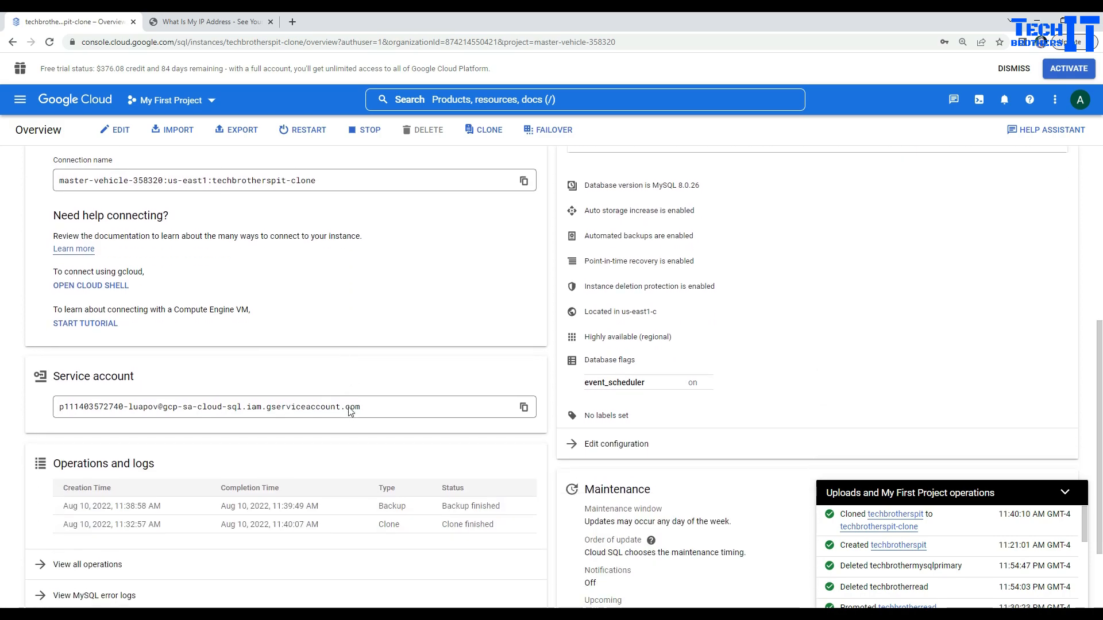
scroll(350, 411, "up", 2)
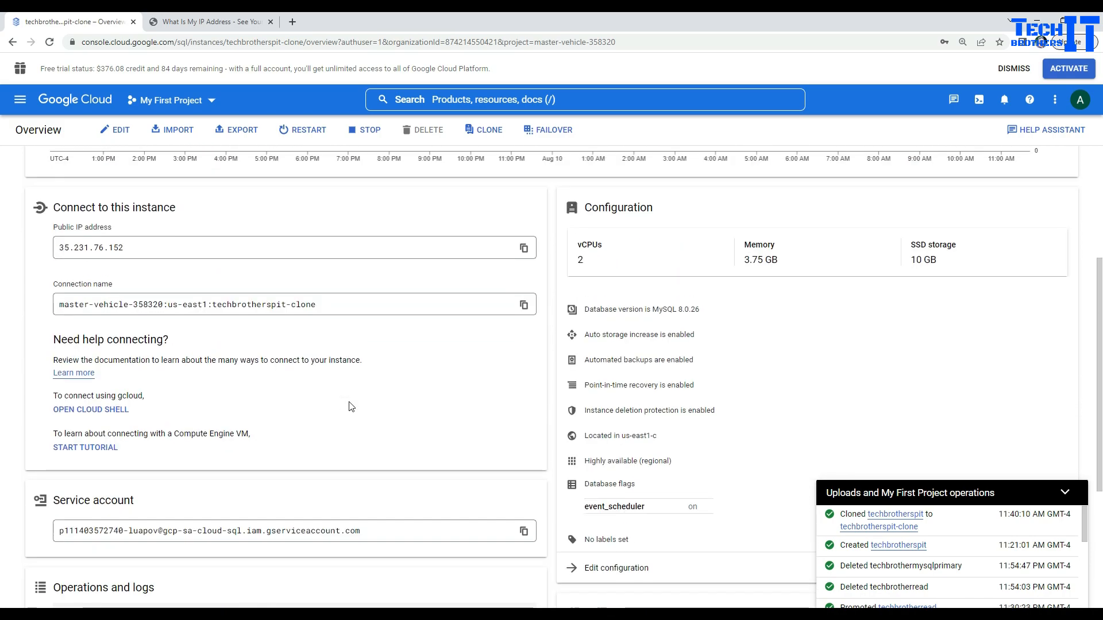
scroll(351, 406, "up", 4)
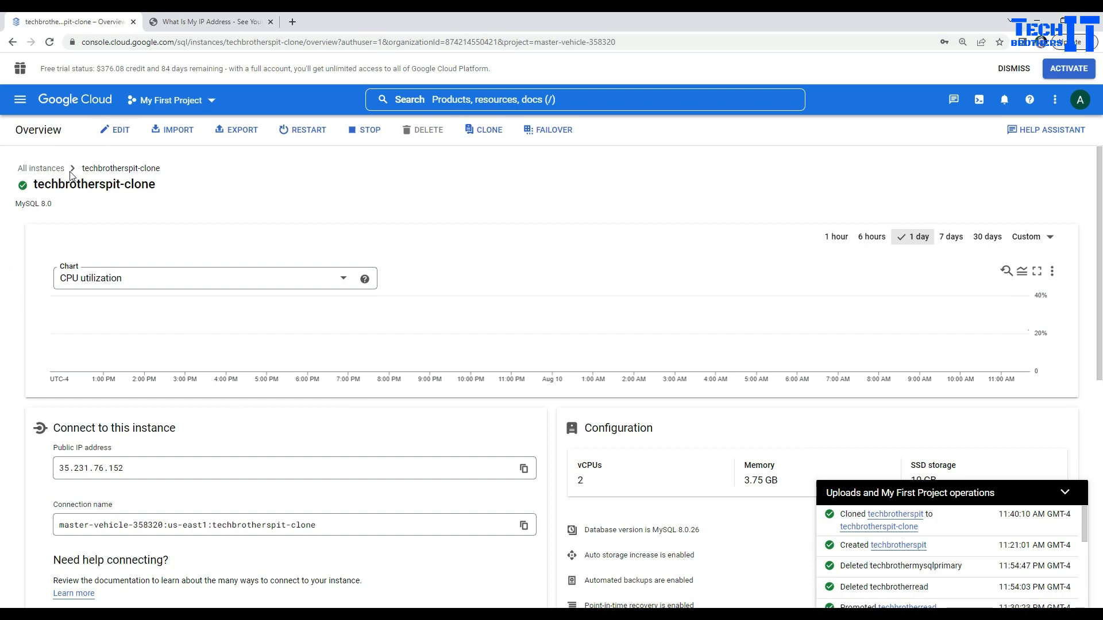
key("alt+Tab")
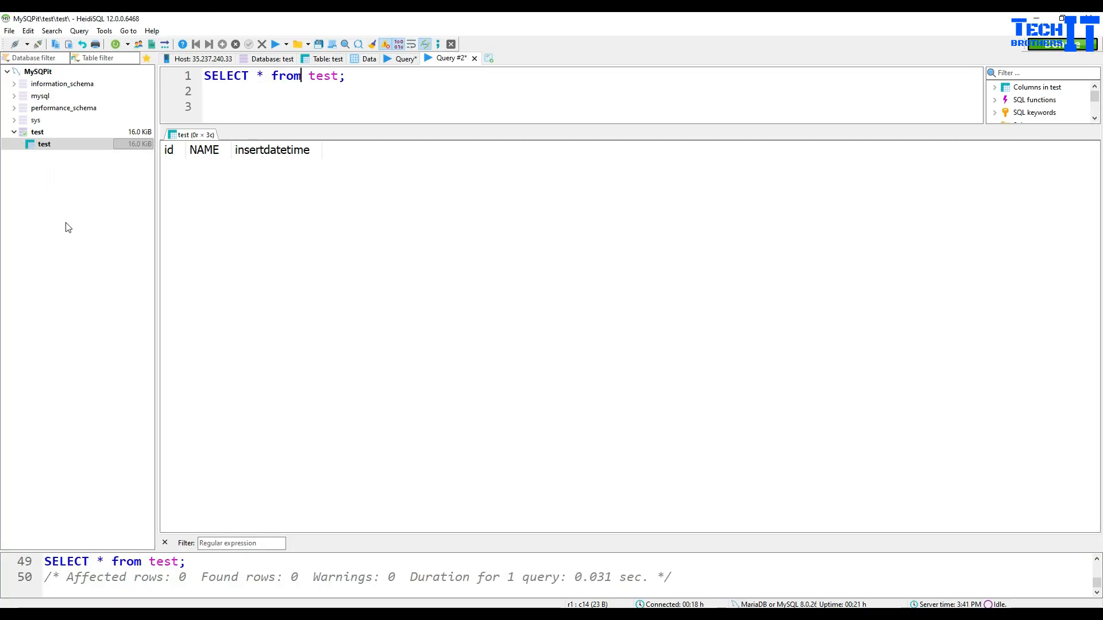
Step: In the Session manager, add a new session named clonedfrompit
left_click(9, 31)
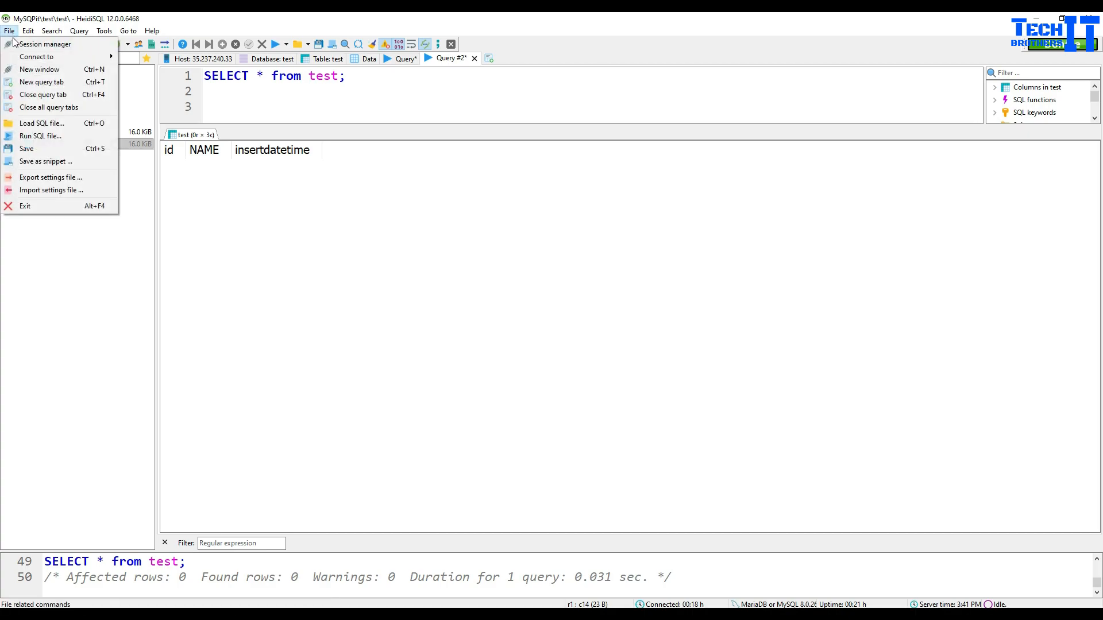
left_click(34, 42)
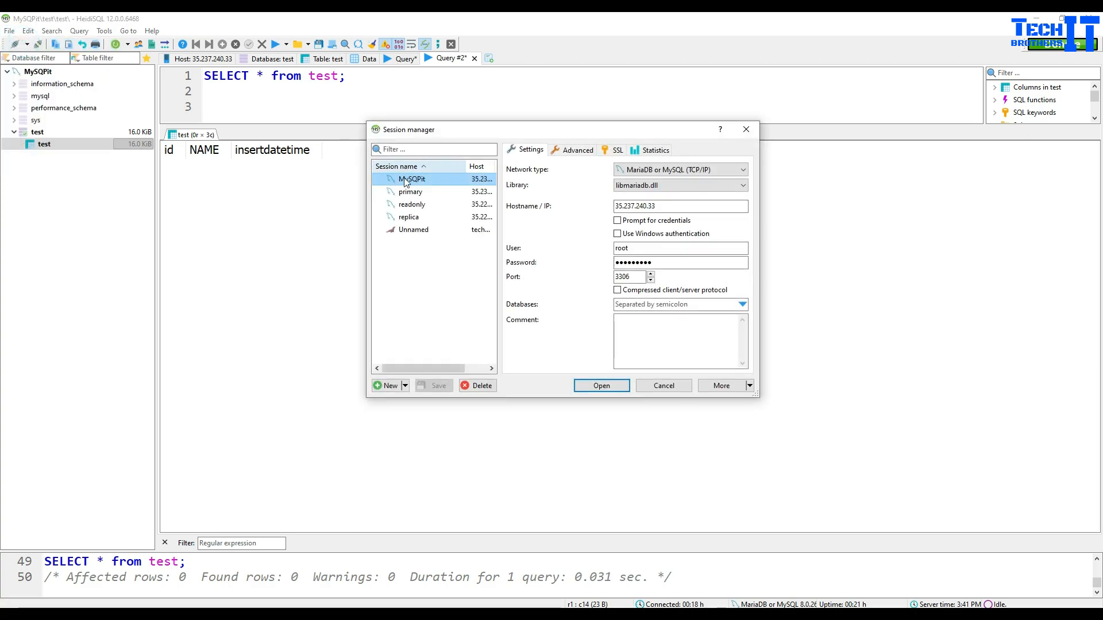
left_click(391, 386)
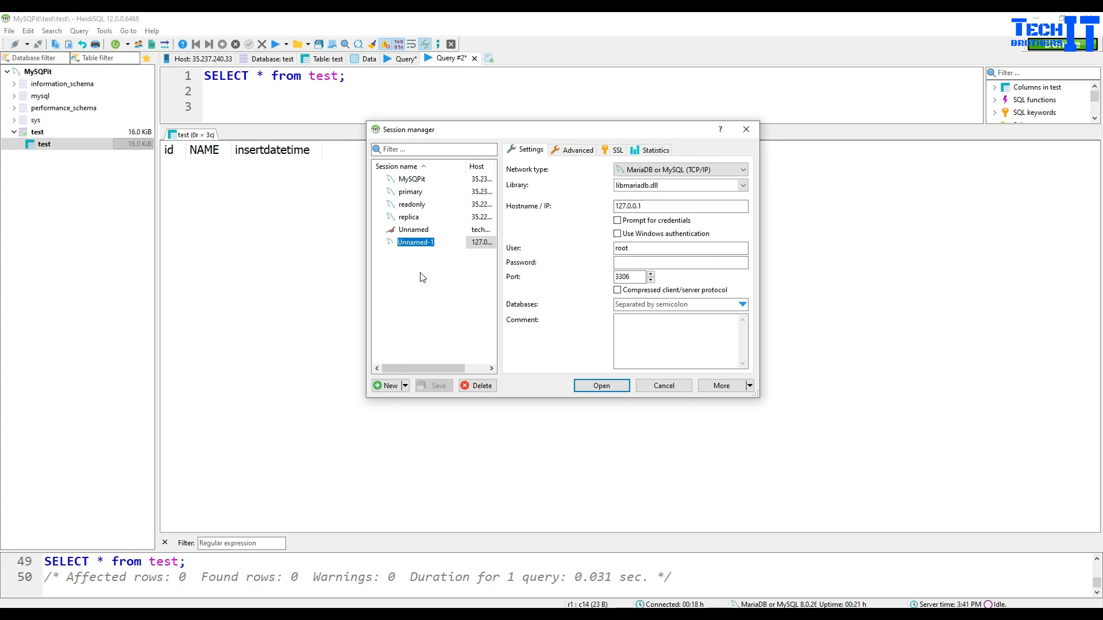
type("clonedfrompit")
Step: Set the hostname to 35.231.76.152, enter the root password, connect and save the session
left_click_drag(659, 206, 564, 199)
key("ctrl+v")
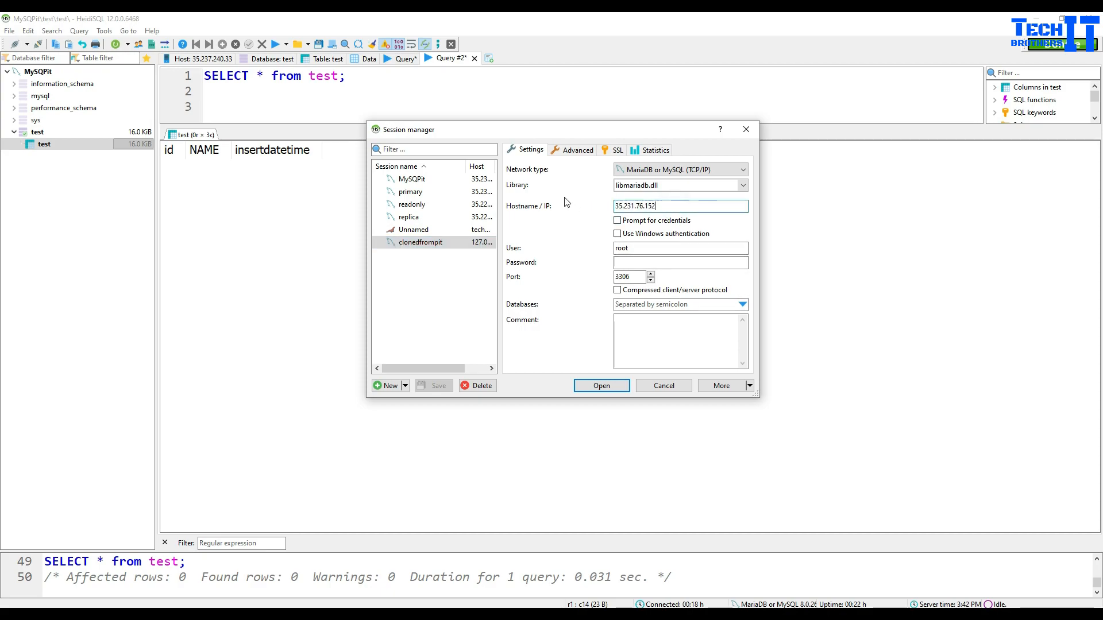
left_click(619, 261)
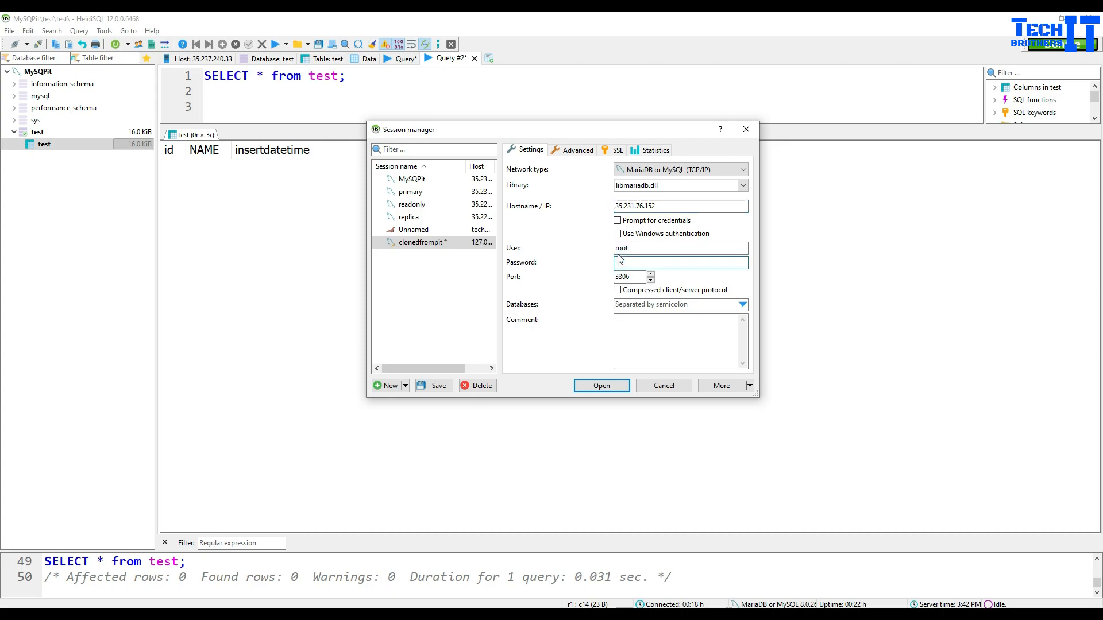
type("••••••••")
key("Return")
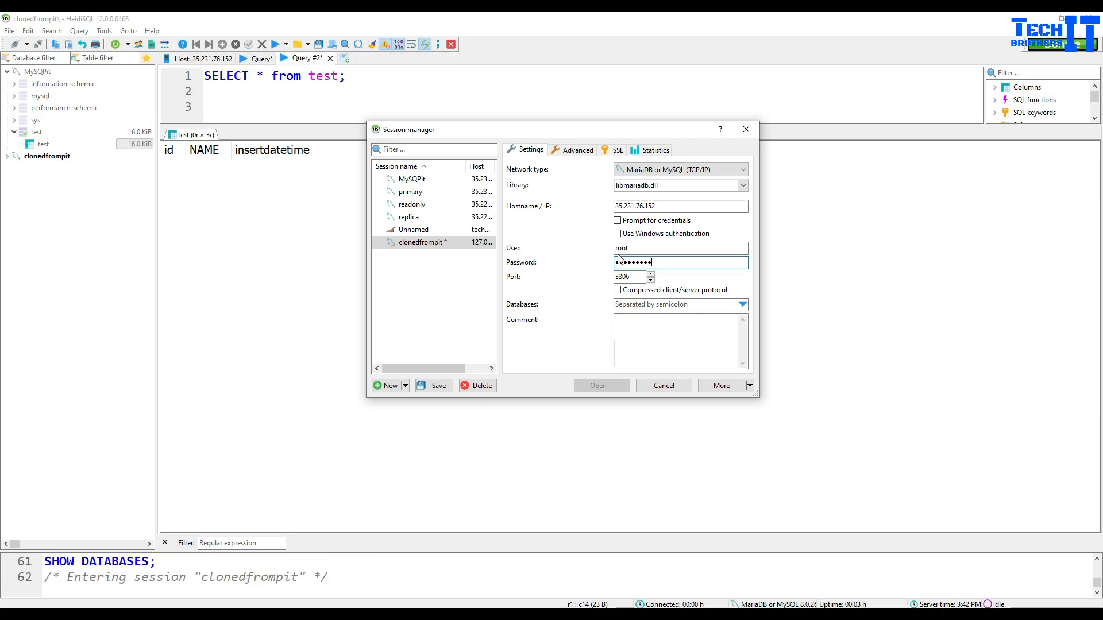
left_click(528, 324)
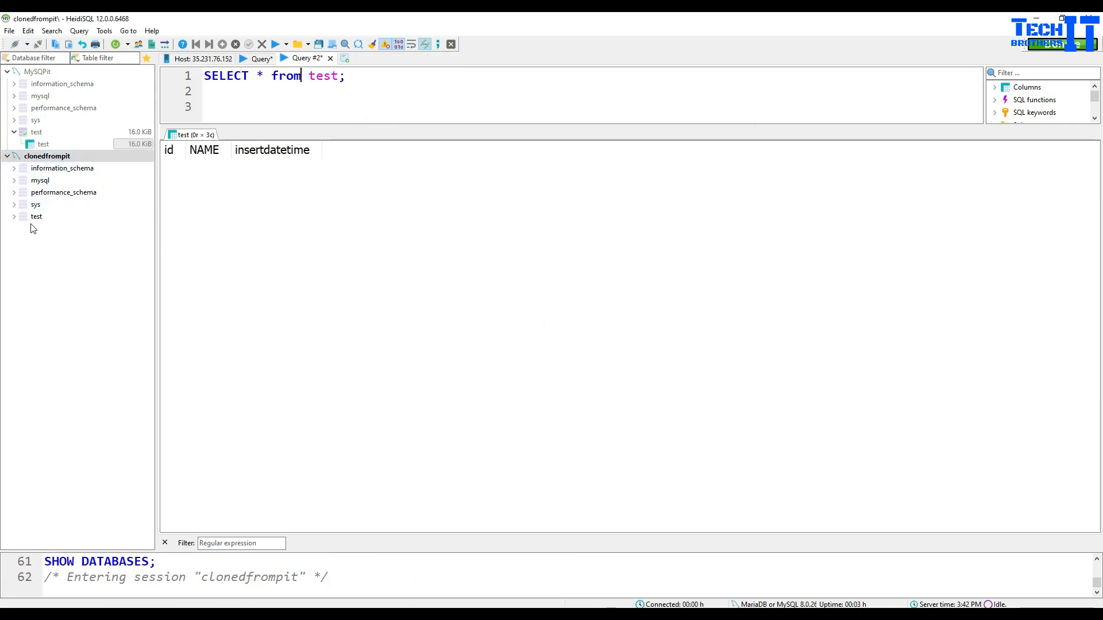
Step: Run SELECT * FROM test; against the clone's test database in a new query tab
left_click(14, 217)
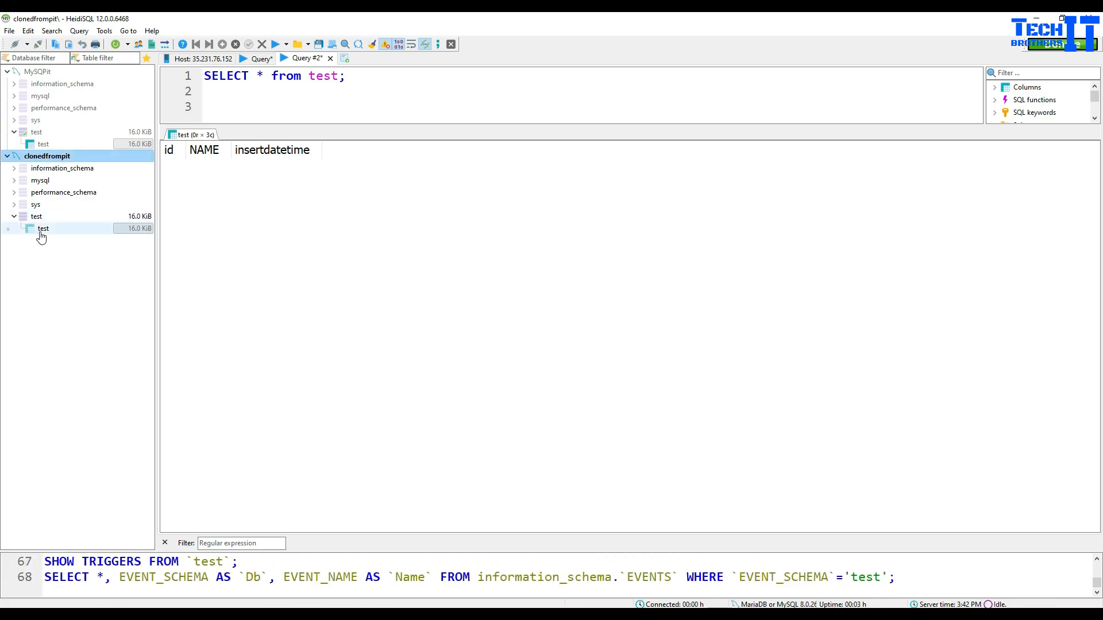
left_click(52, 218)
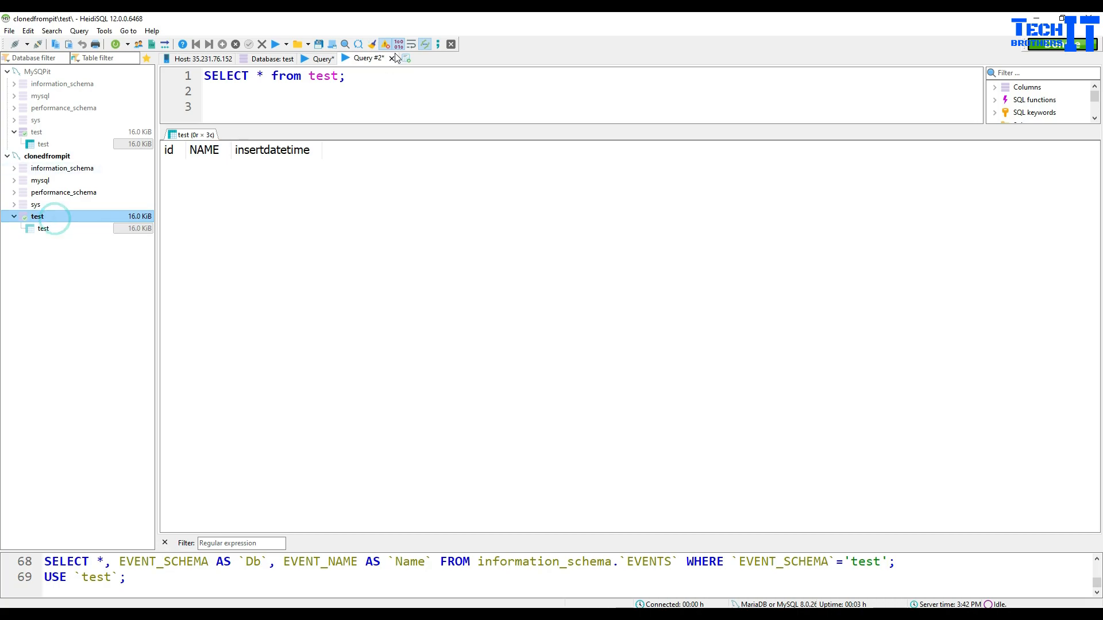
left_click(406, 59)
left_click(412, 93)
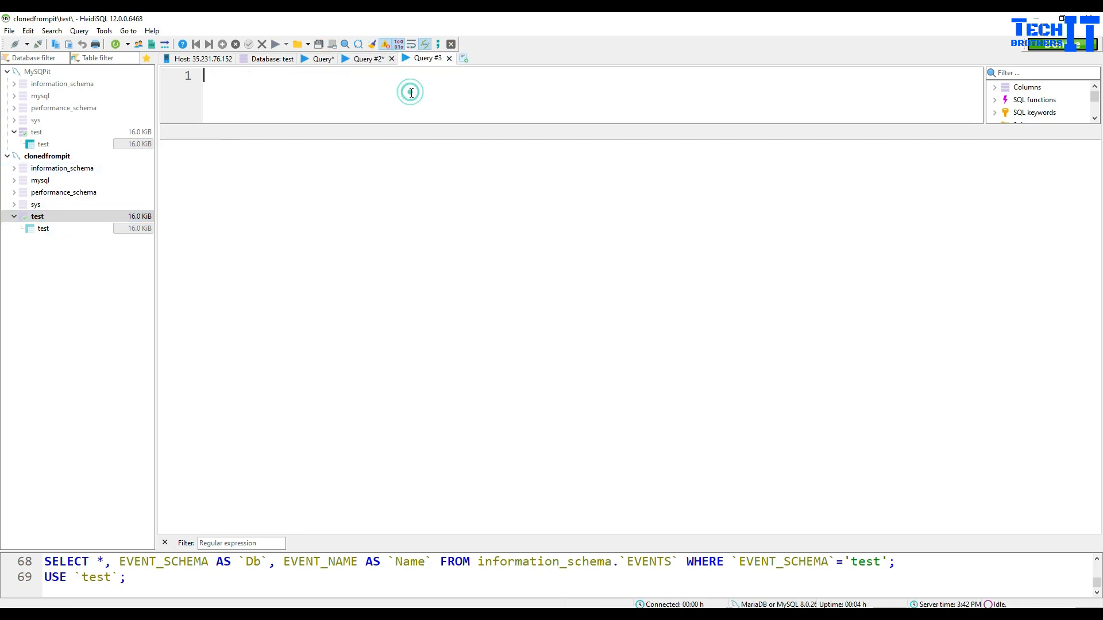
type("SELECT *")
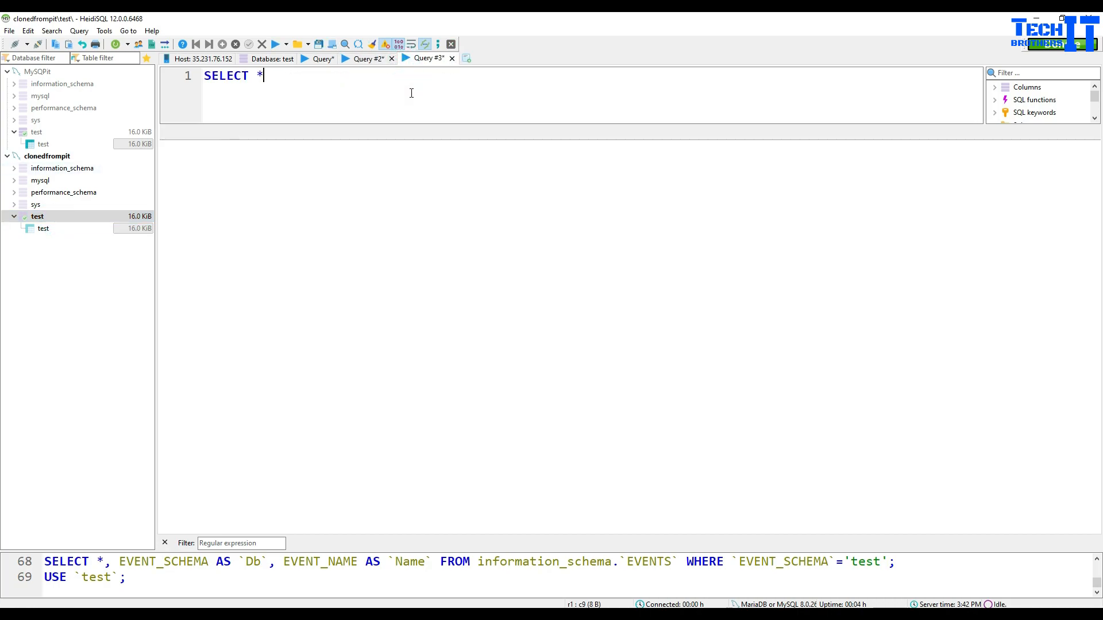
type(" FROM test;")
left_click(274, 45)
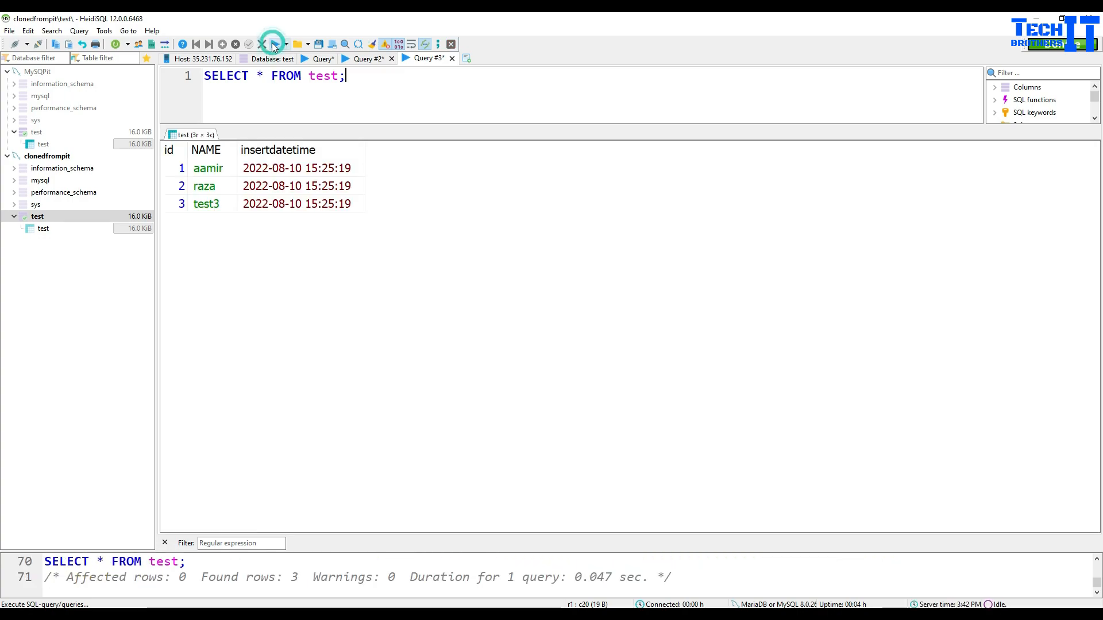
Step: Inspect the restored rows' timestamps and widen the insertdatetime and NAME columns
left_click(326, 206)
left_click(339, 168)
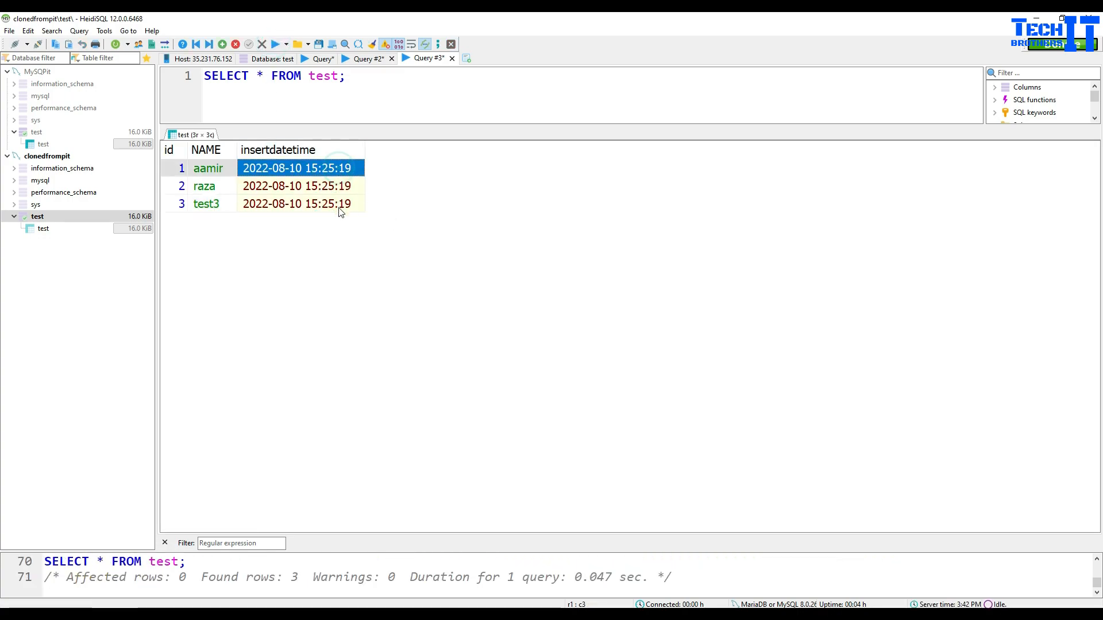
left_click(336, 207)
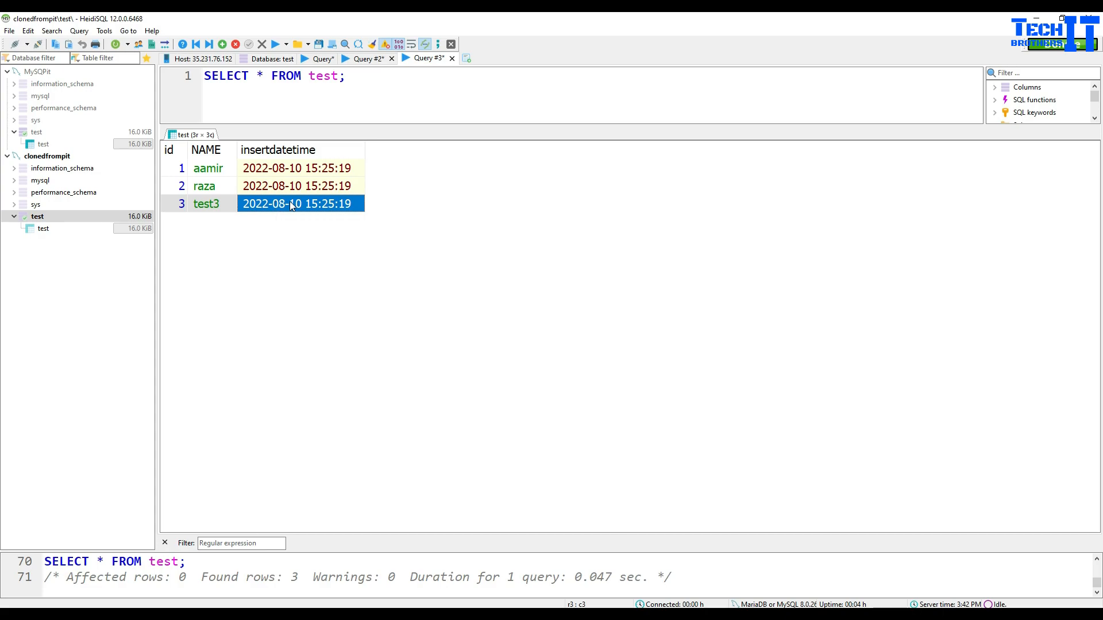
left_click(308, 171)
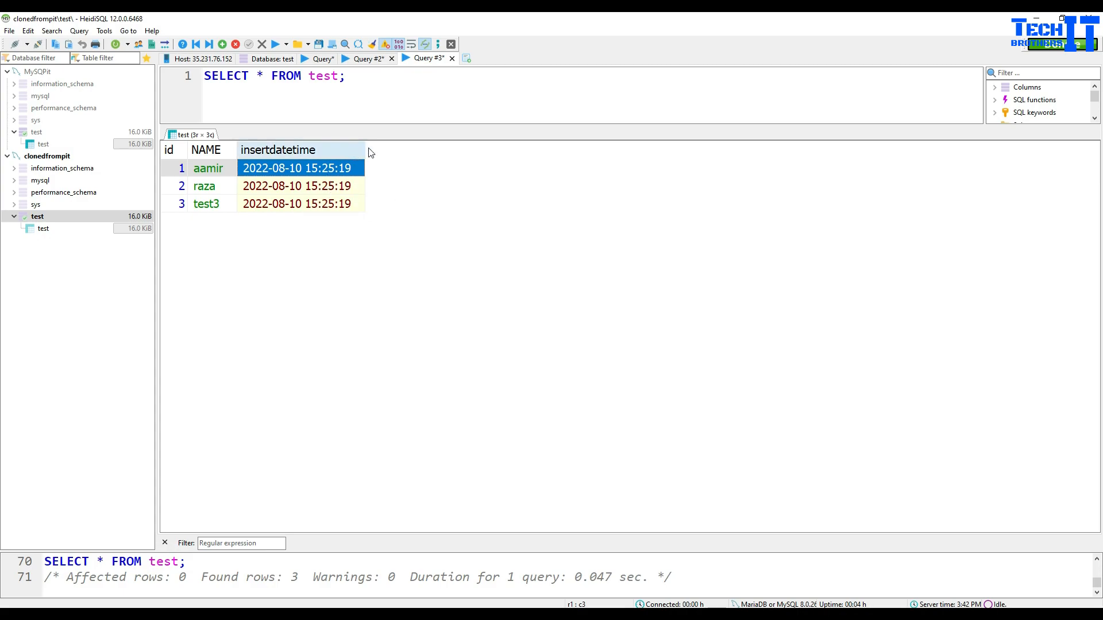
left_click_drag(367, 149, 450, 148)
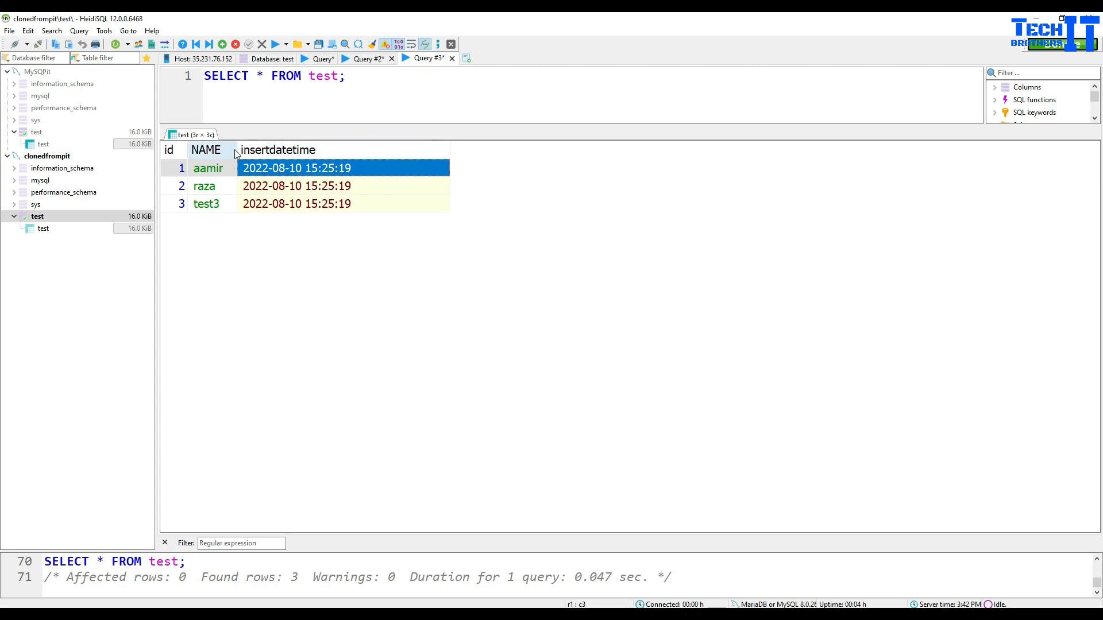
left_click_drag(237, 147, 319, 148)
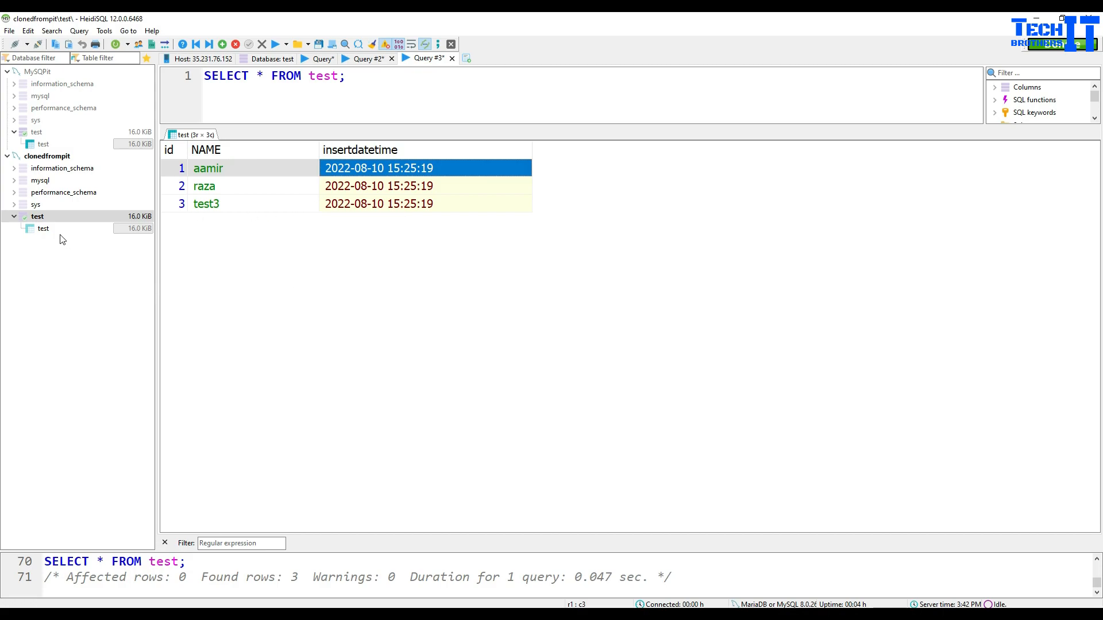
left_click(39, 132)
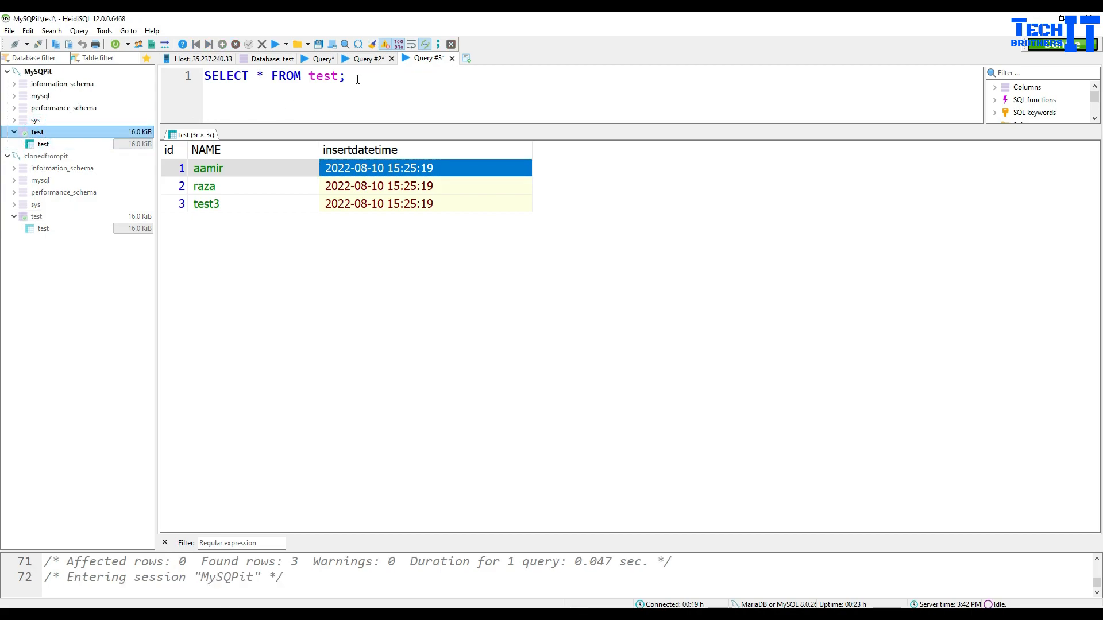
Step: Rerun the SELECT on MySQPit's test table (0 rows), then on clonedfrompit's test table (3 rows)
left_click(274, 45)
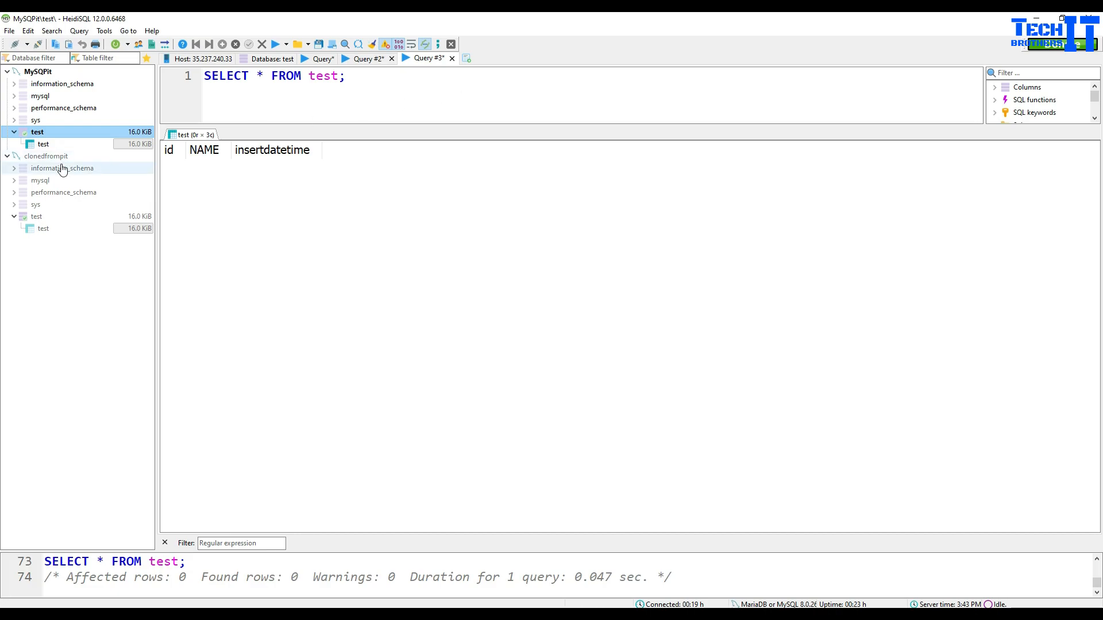
left_click(45, 229)
left_click(45, 230)
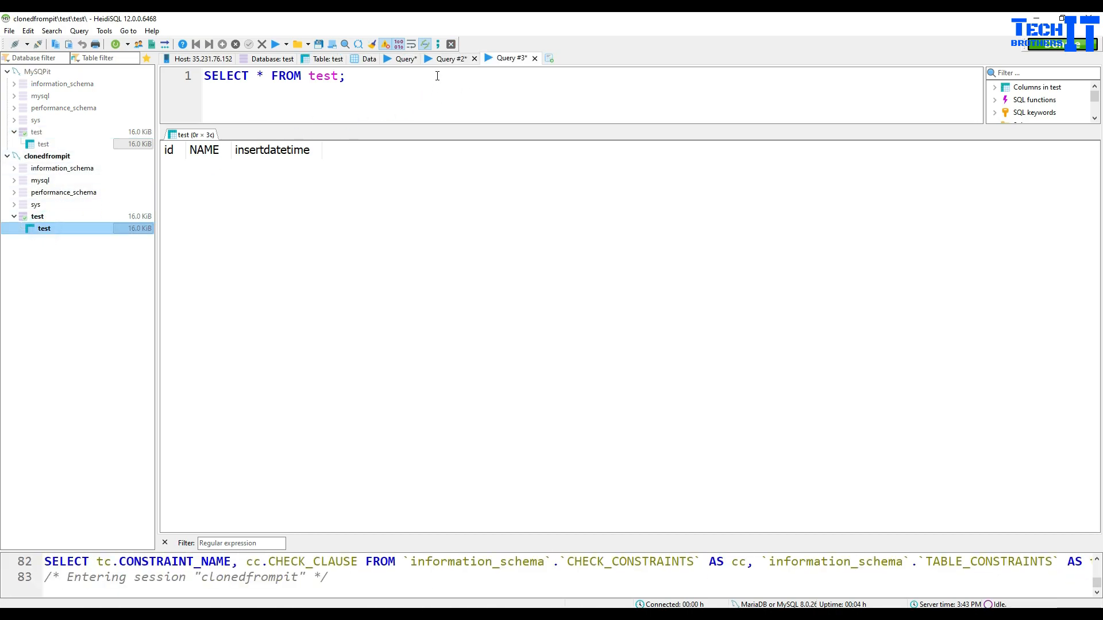
left_click(275, 44)
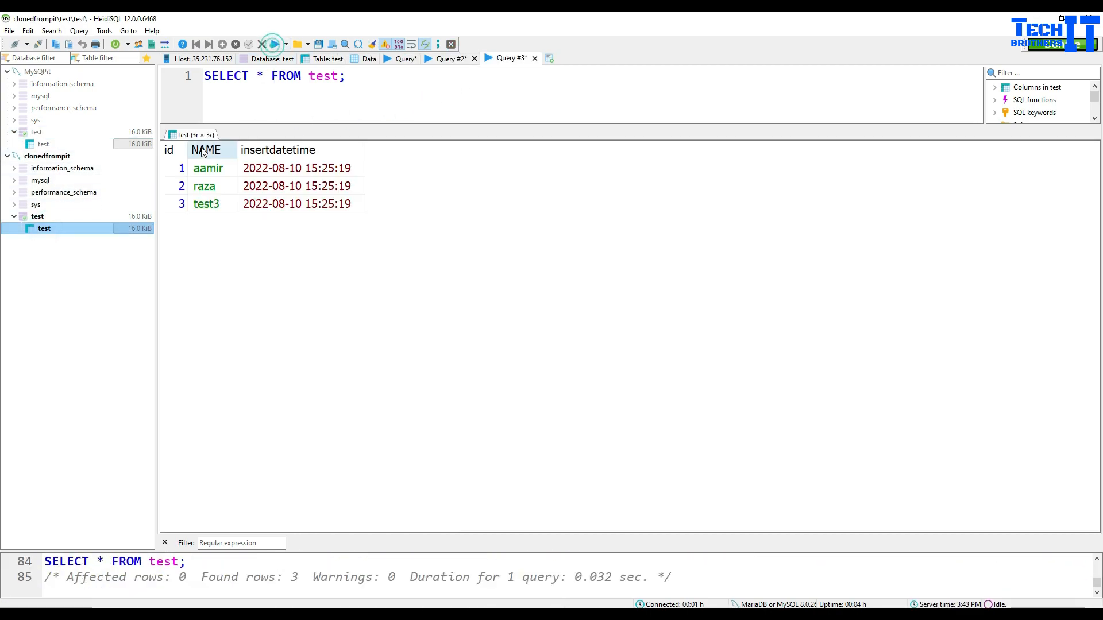
left_click(275, 204)
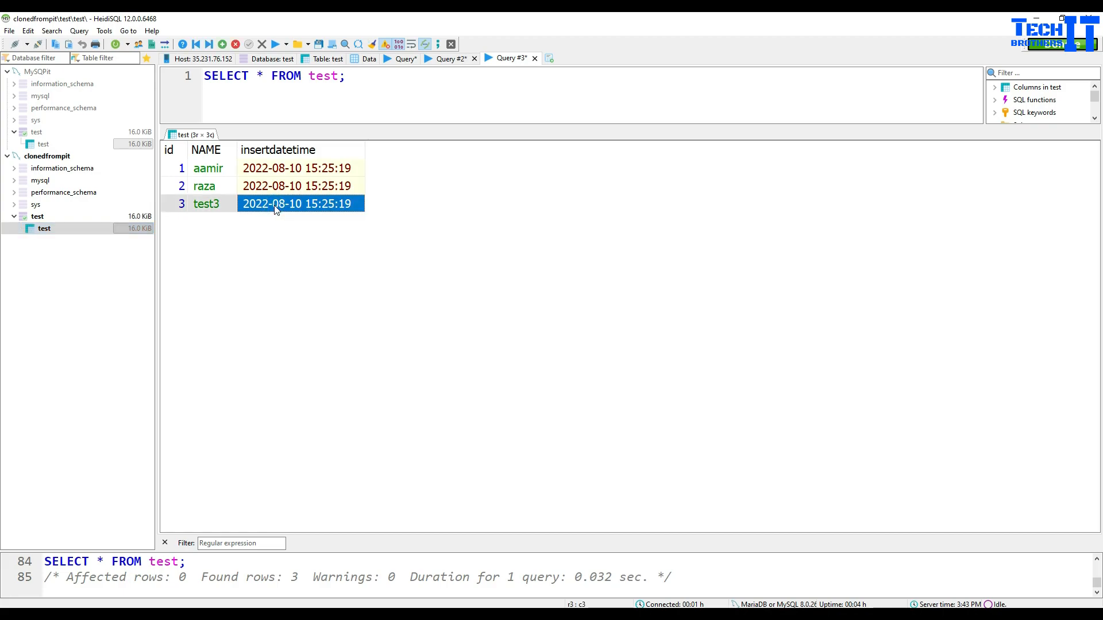